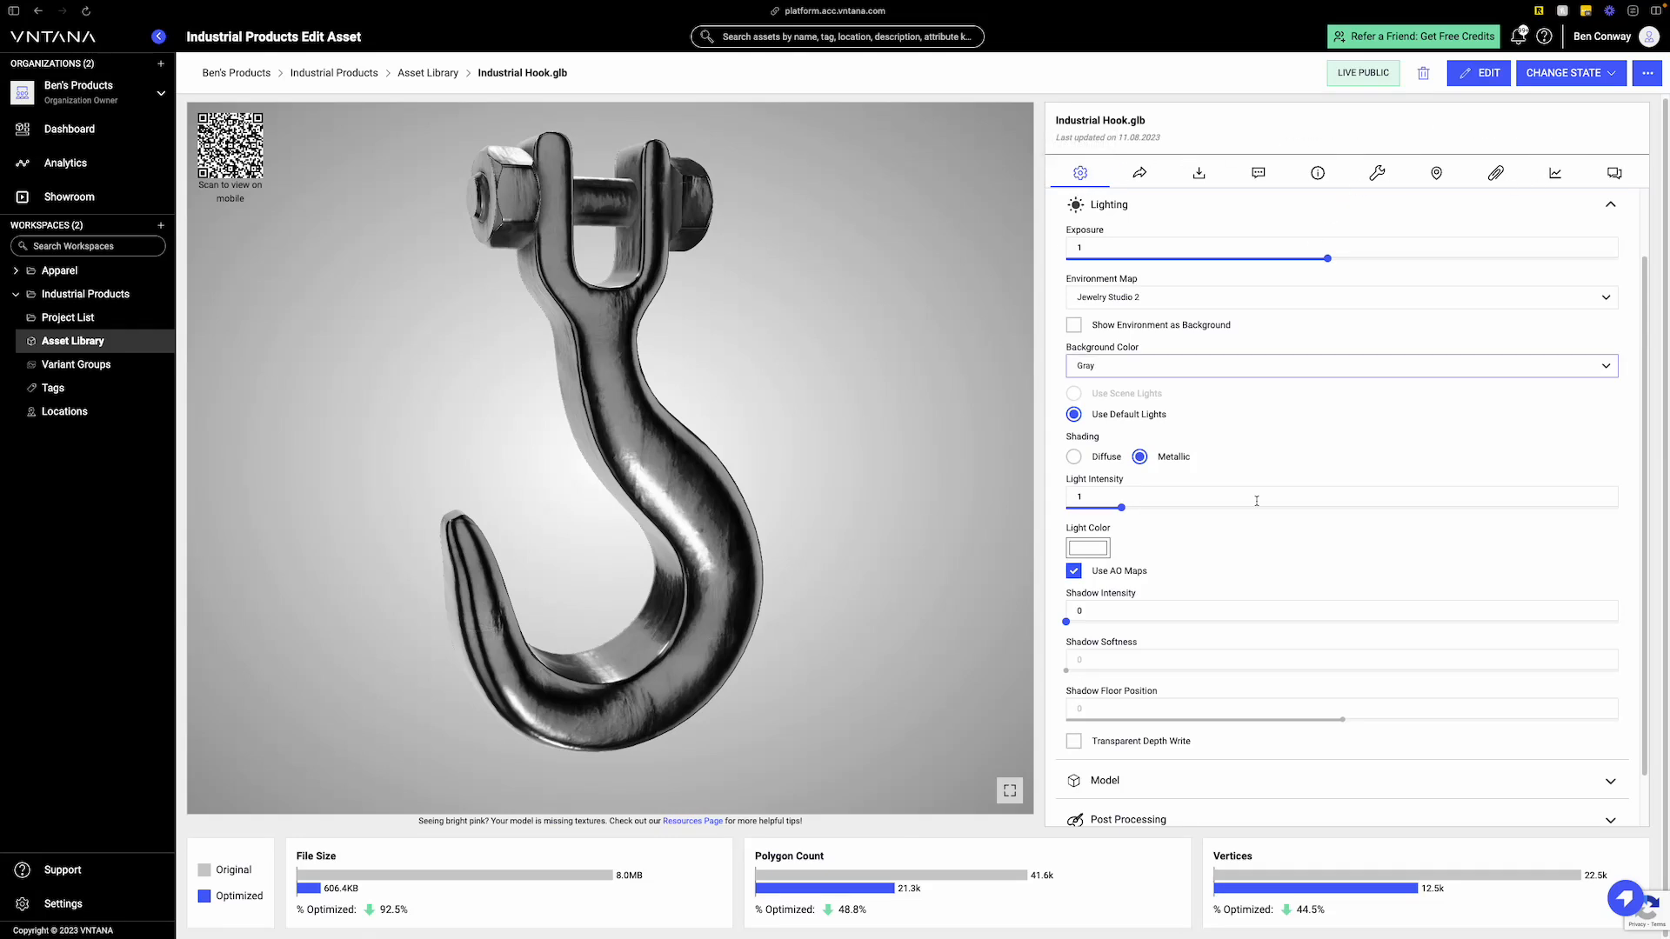
- Store a rotated view of the hook as the camera's initial position, and reset the initial position to default
{"action": "scroll", "coordinate": [1198, 400], "scroll_direction": "up", "scroll_amount": 2}
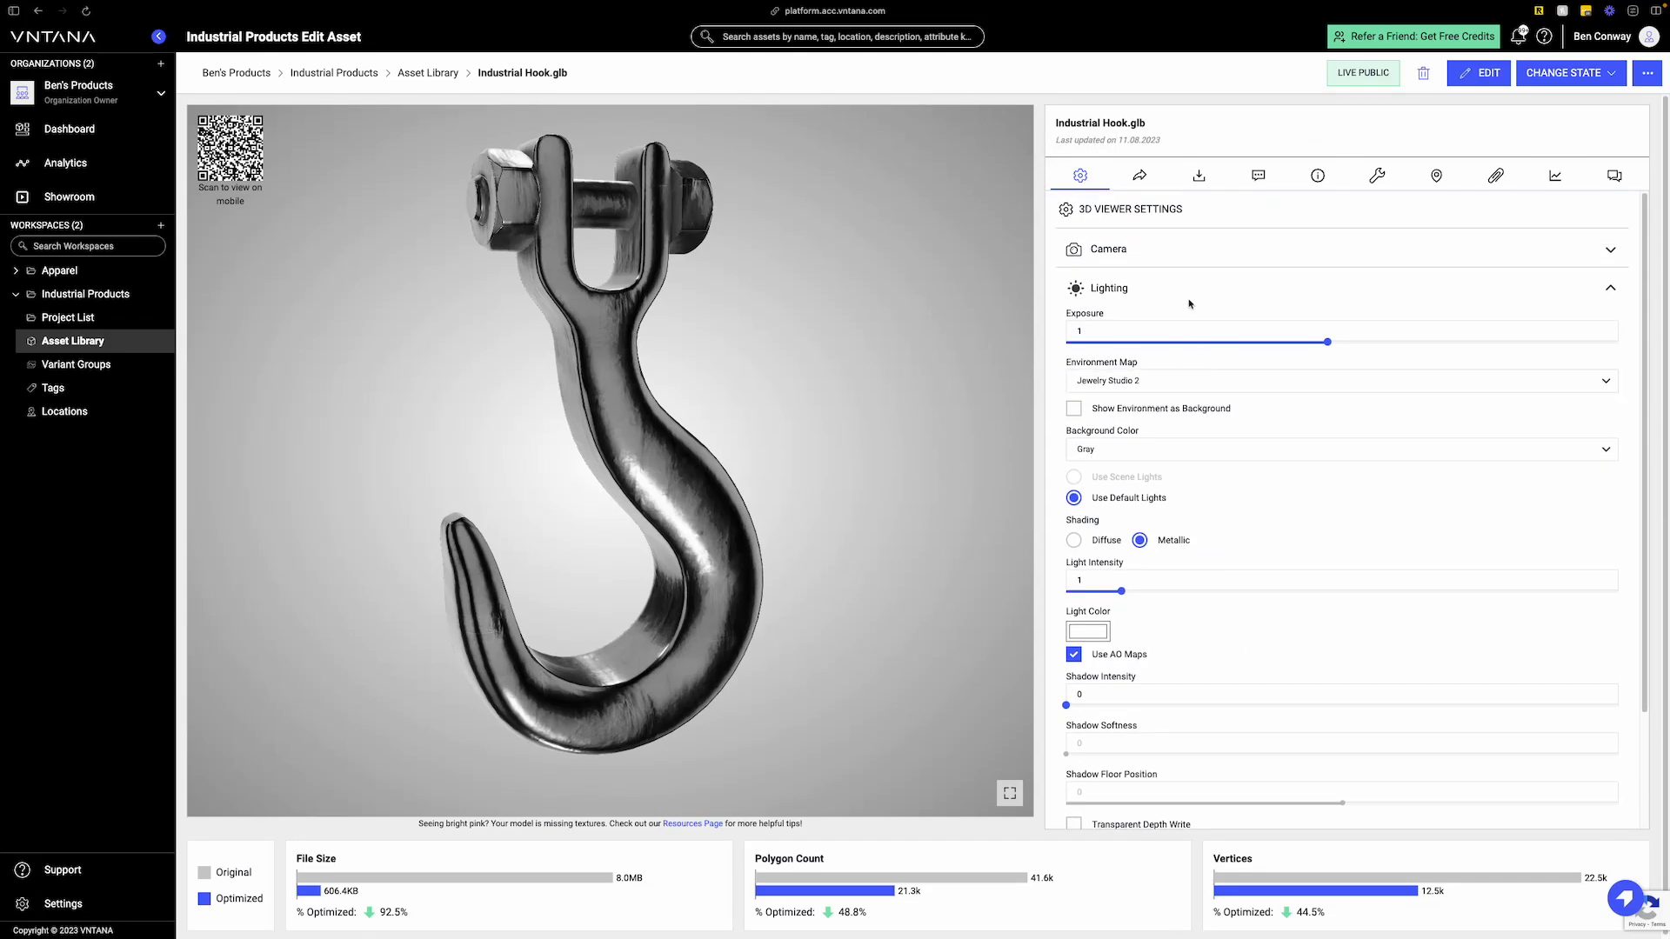
{"action": "left_click", "coordinate": [1198, 252]}
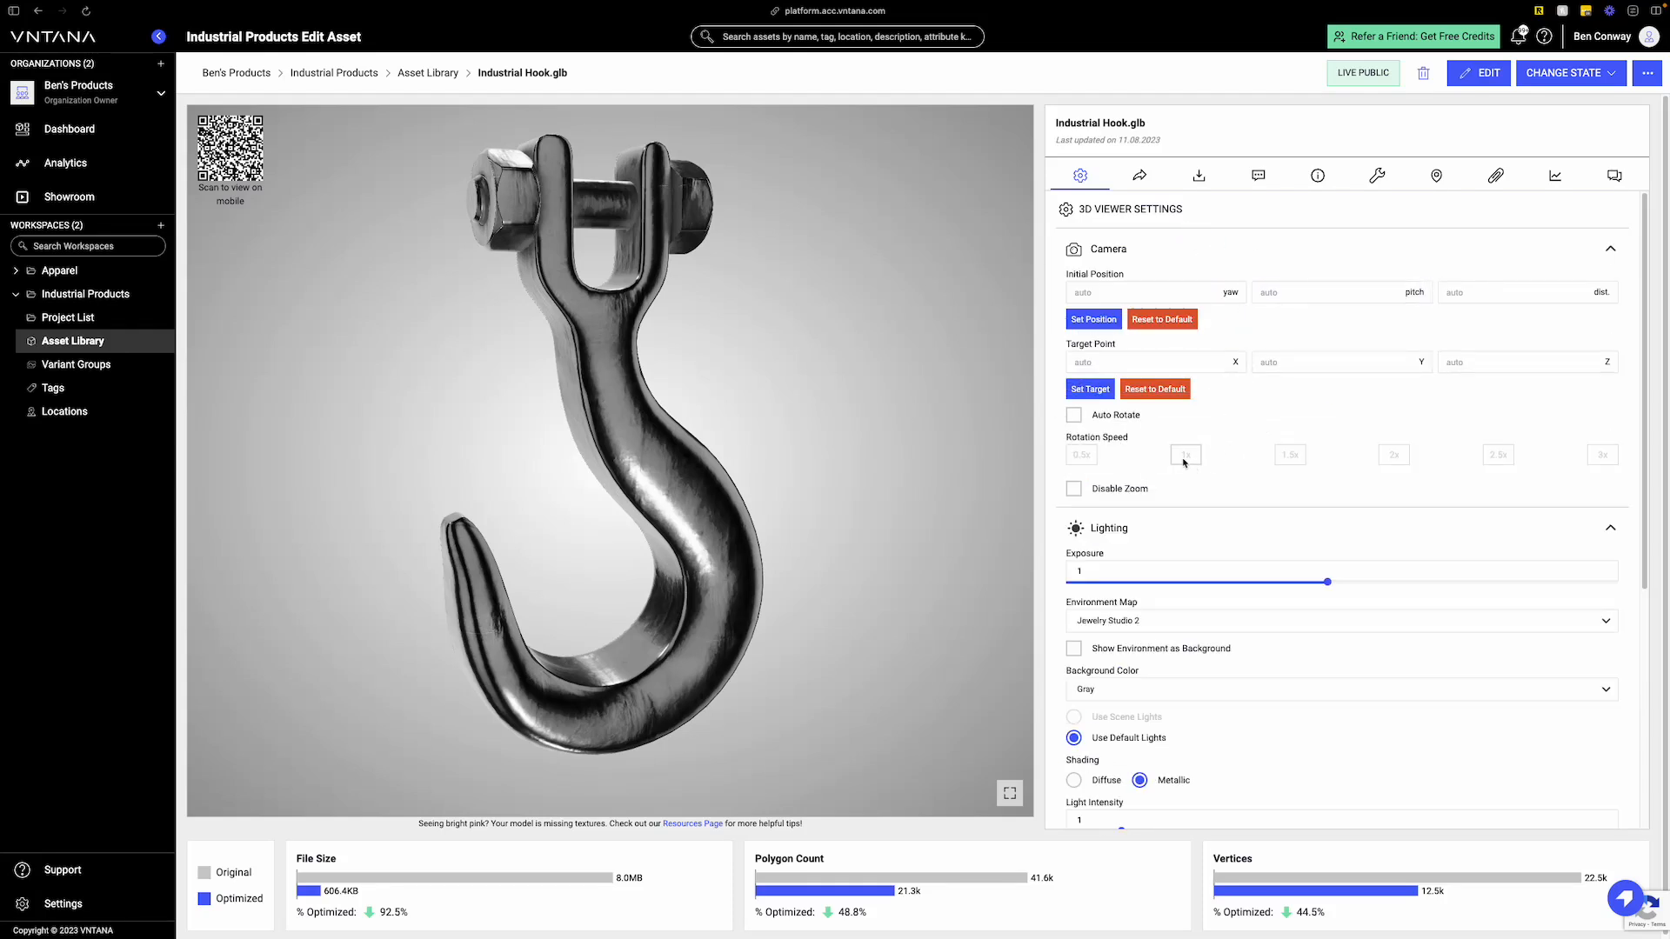
{"action": "left_click_drag", "start_coordinate": [817, 534], "coordinate": [749, 503]}
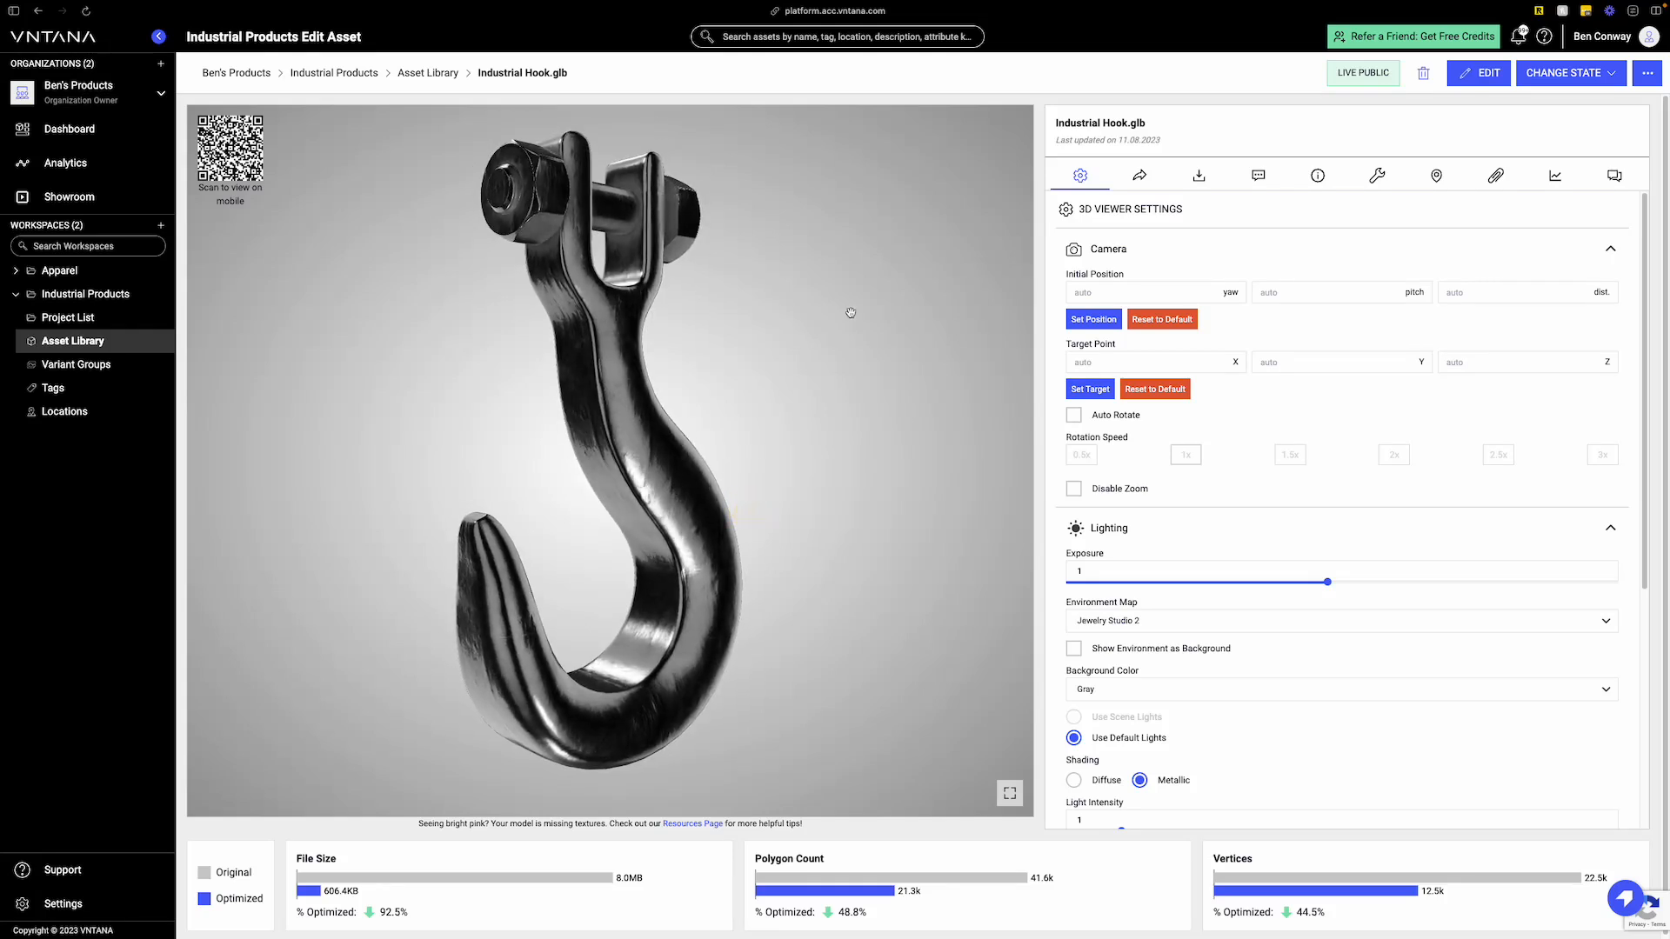
{"action": "left_click", "coordinate": [1085, 320]}
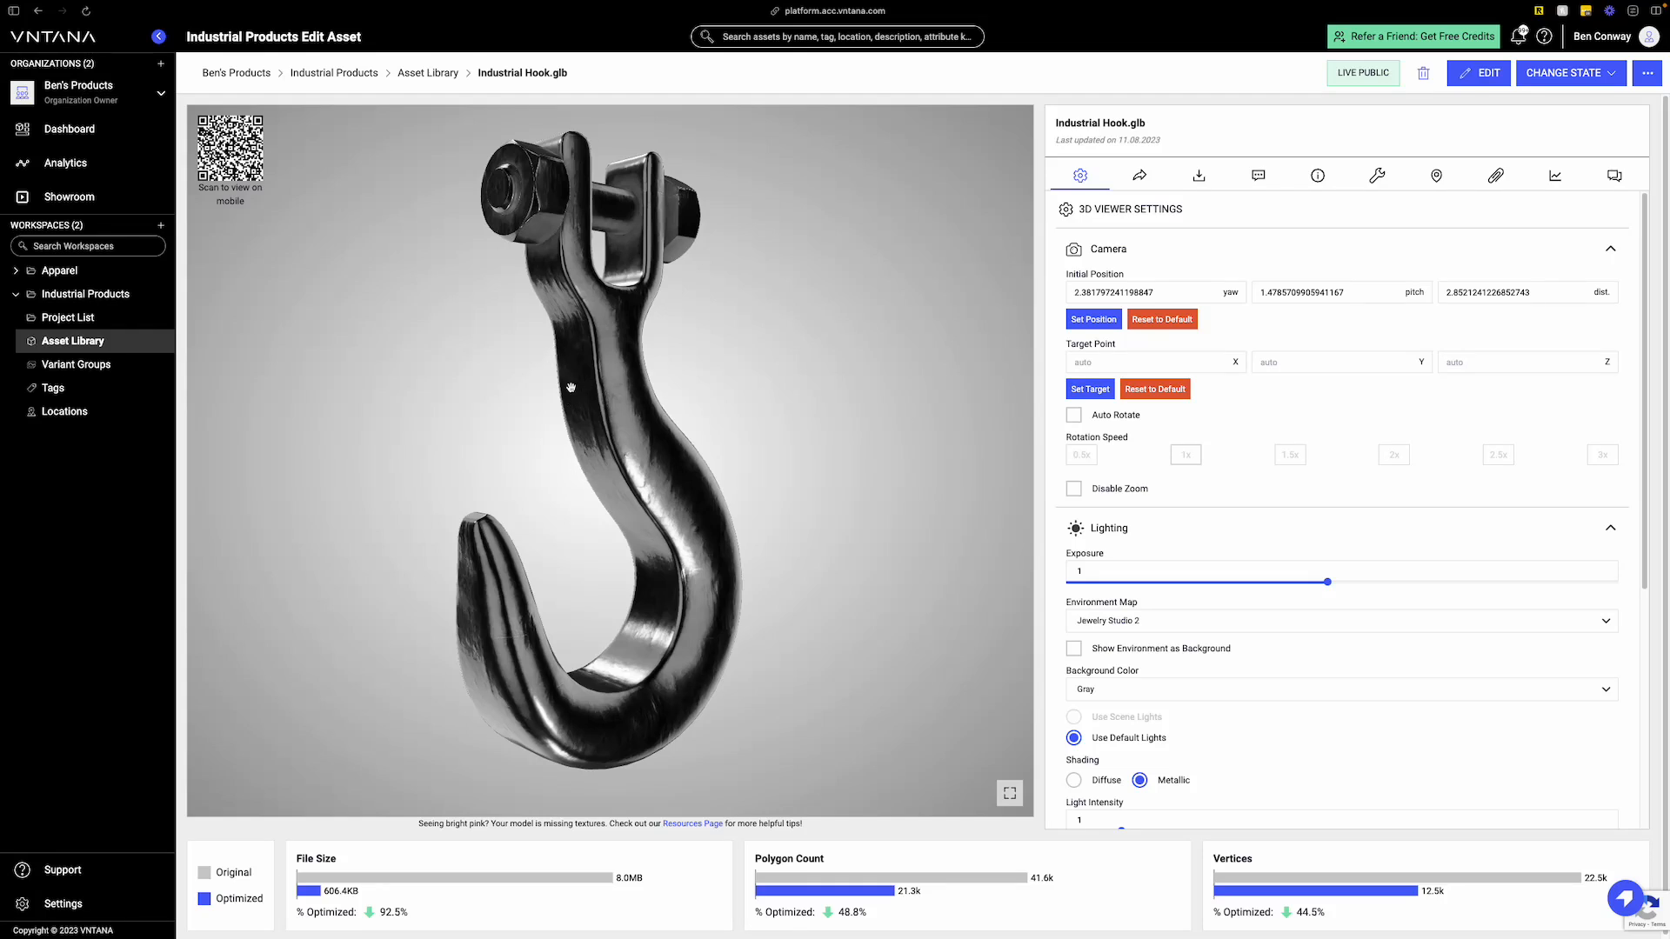
{"action": "mouse_move", "coordinate": [619, 376]}
{"action": "left_mouse_down"}
{"action": "mouse_move", "coordinate": [503, 399]}
{"action": "mouse_move", "coordinate": [510, 452]}
{"action": "mouse_move", "coordinate": [454, 318]}
{"action": "mouse_move", "coordinate": [608, 261]}
{"action": "mouse_move", "coordinate": [667, 365]}
{"action": "mouse_move", "coordinate": [565, 403]}
{"action": "mouse_move", "coordinate": [592, 376]}
{"action": "left_mouse_up"}
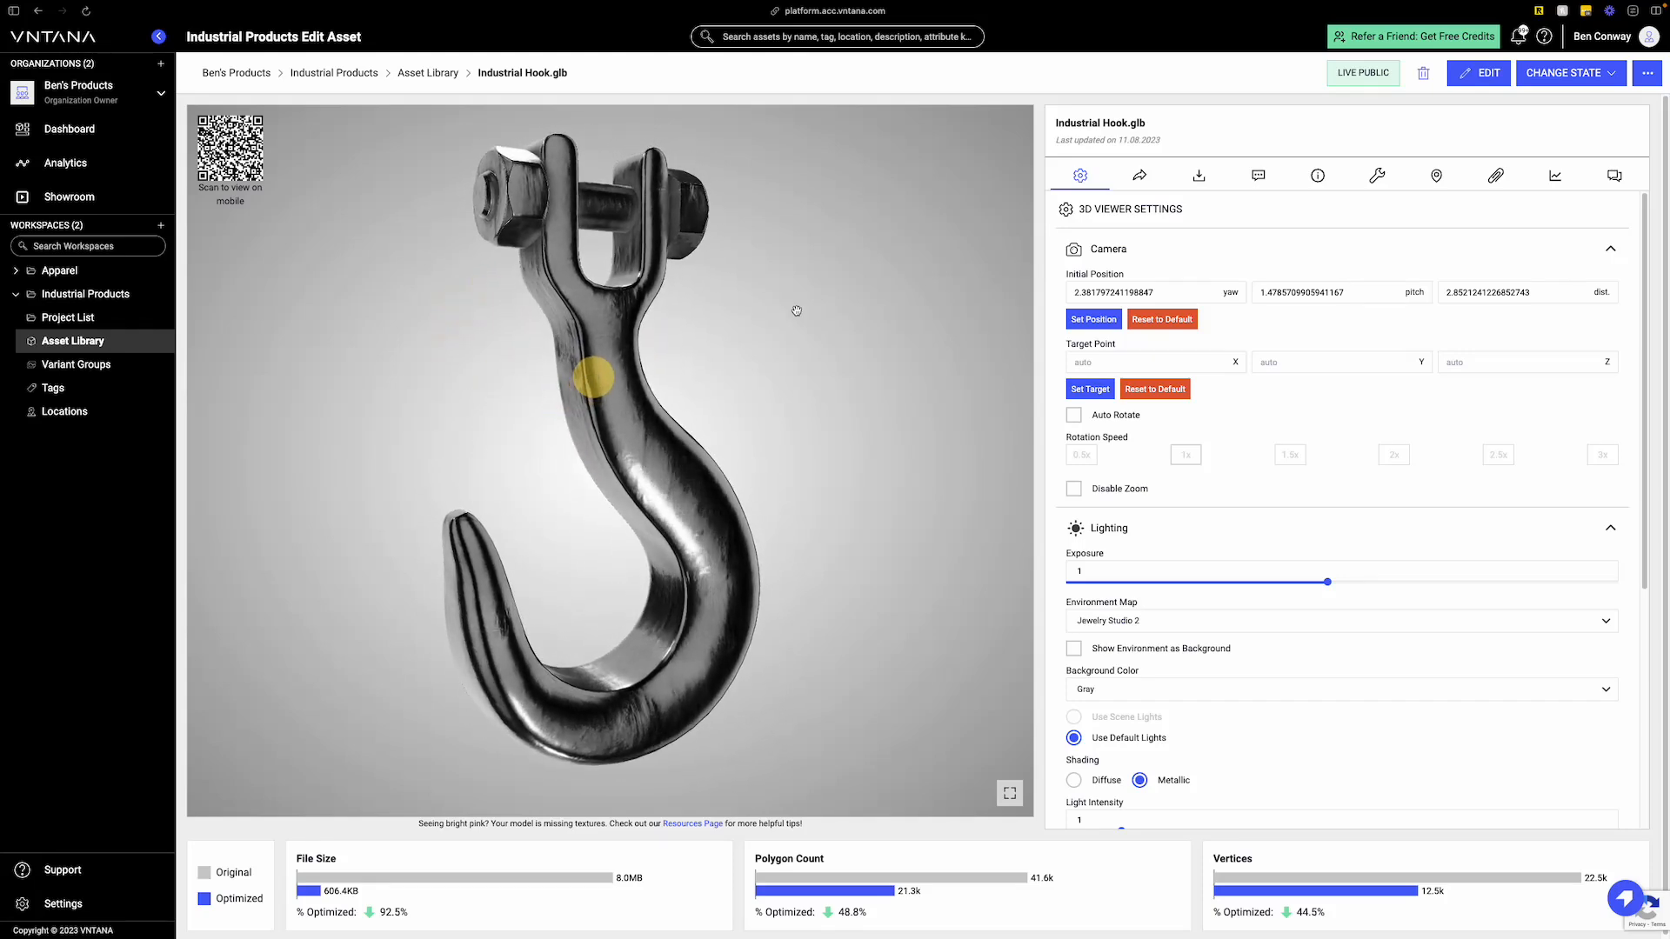
{"action": "left_click", "coordinate": [1177, 319]}
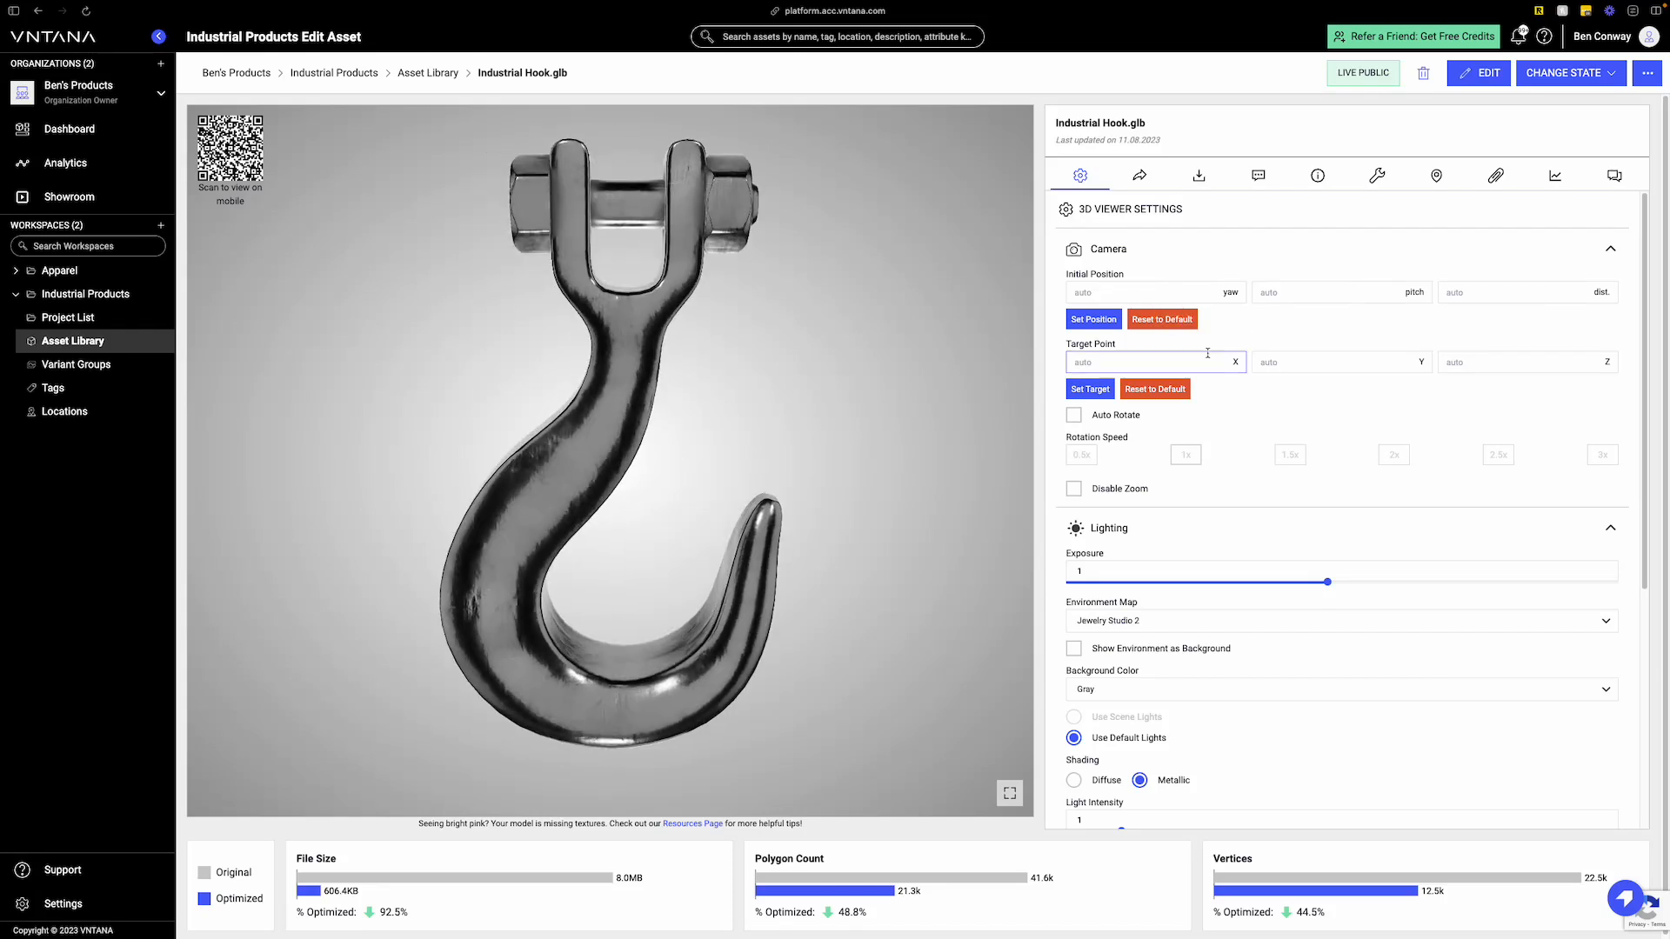
- Enable Auto Rotate for the camera and set the rotation speed to 3x
{"action": "scroll", "coordinate": [1152, 512], "scroll_direction": "down", "scroll_amount": 1}
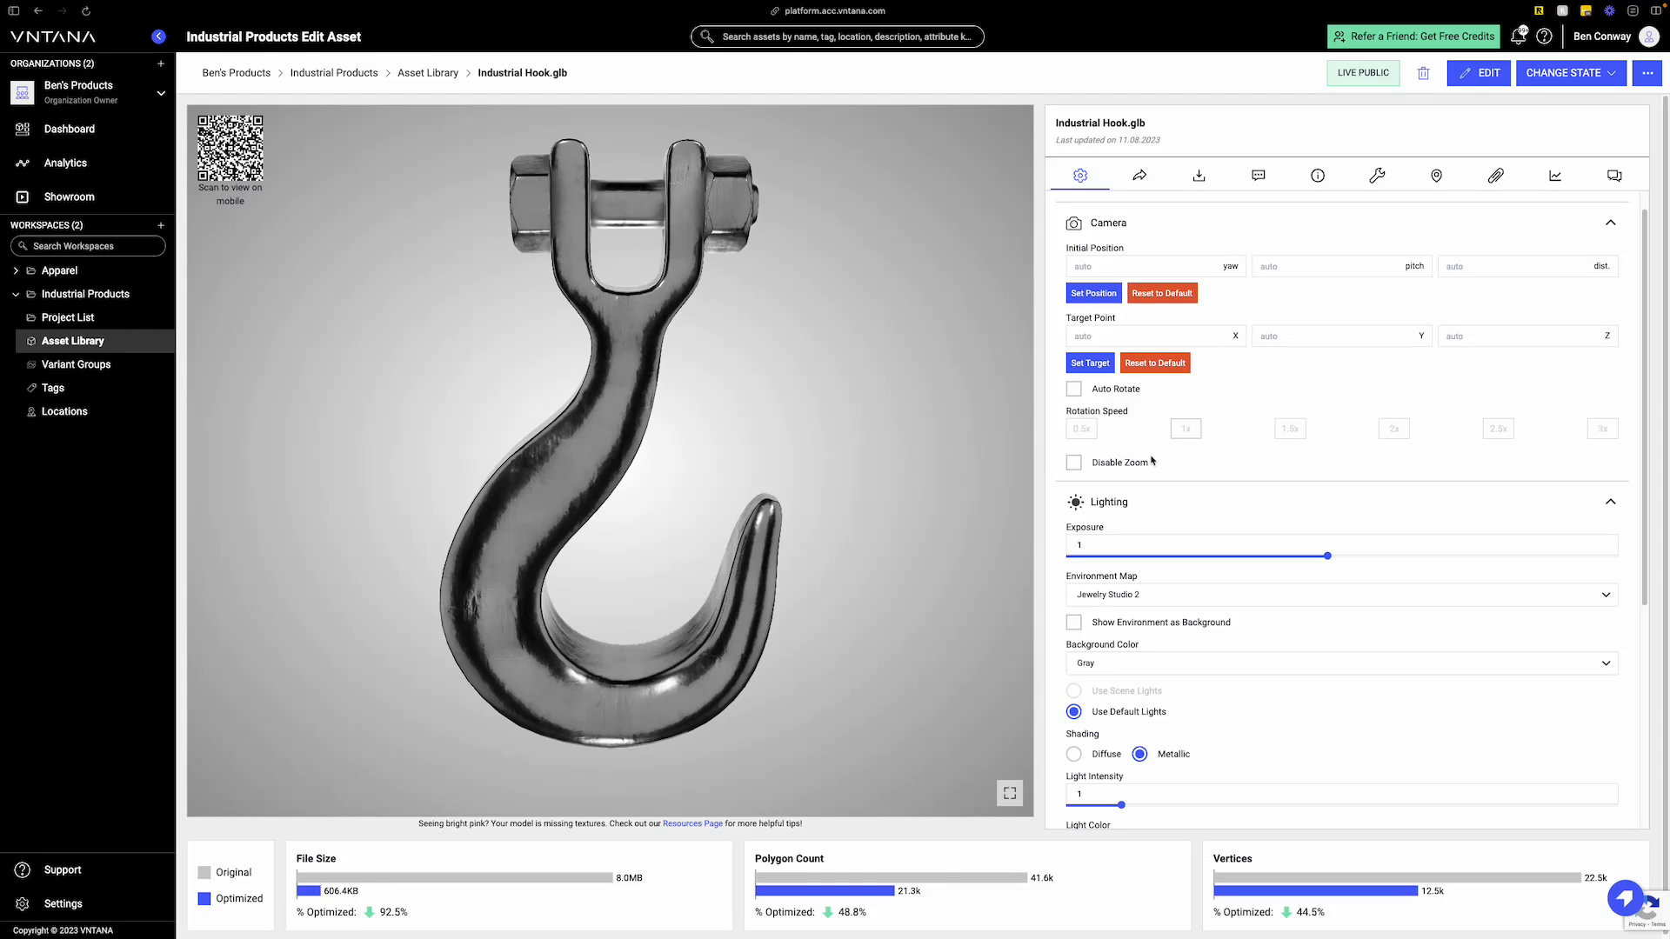
{"action": "left_click", "coordinate": [1074, 389]}
{"action": "left_click", "coordinate": [1609, 428]}
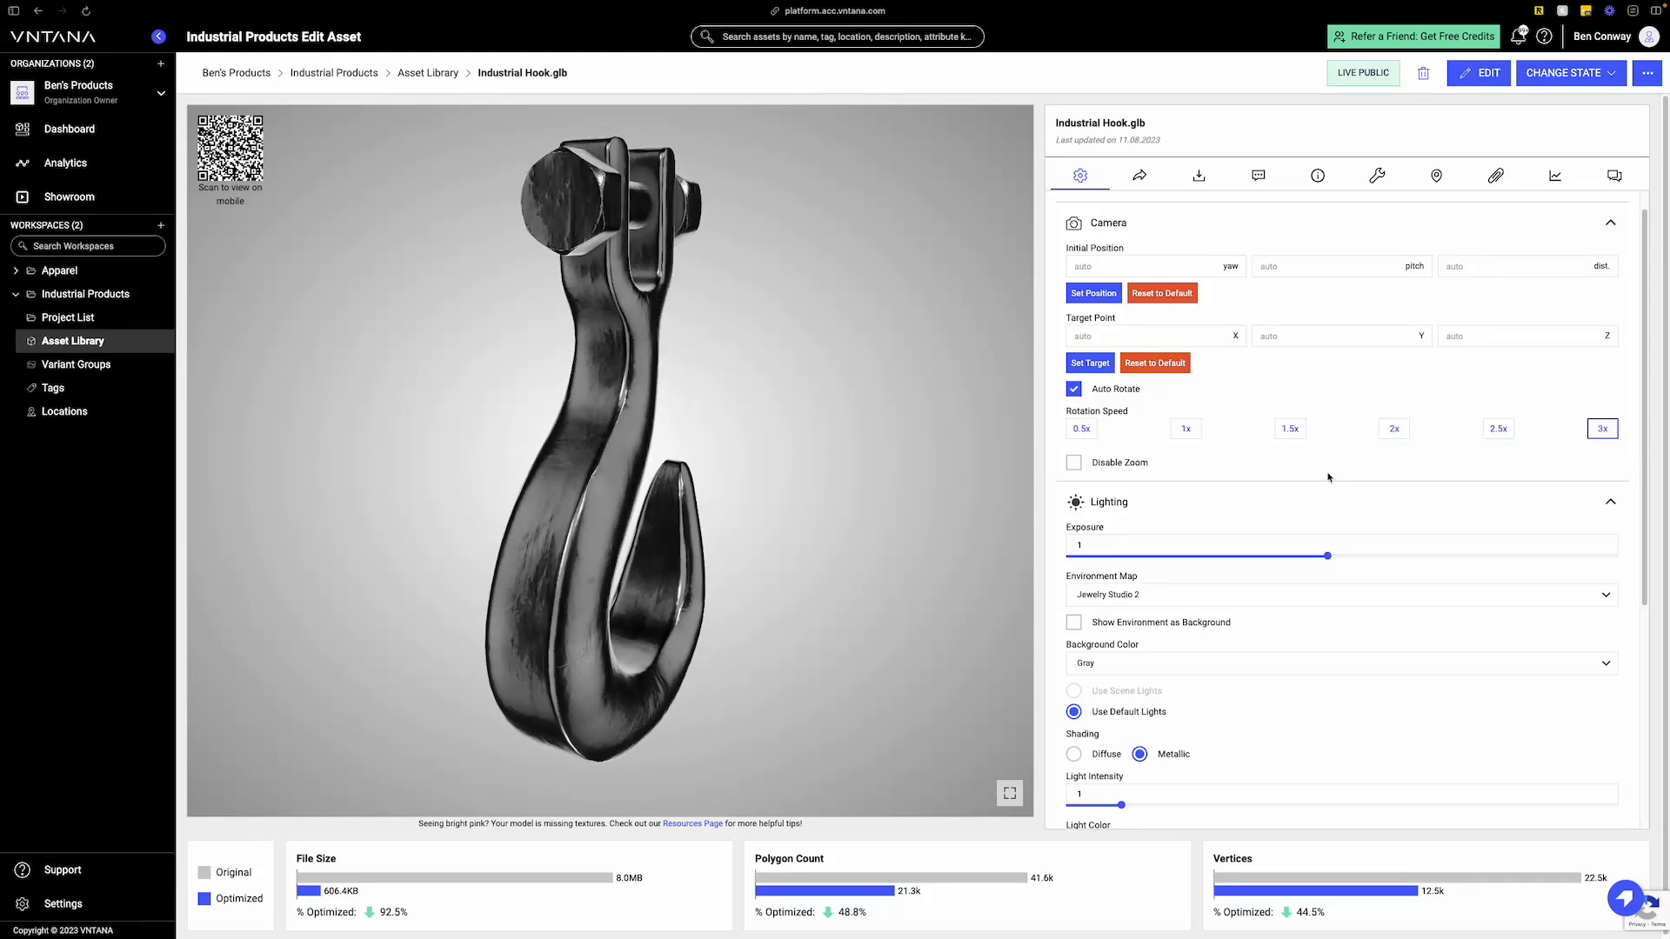
- Set the lighting exposure to 1.1
{"action": "scroll", "coordinate": [1259, 474], "scroll_direction": "down", "scroll_amount": 3}
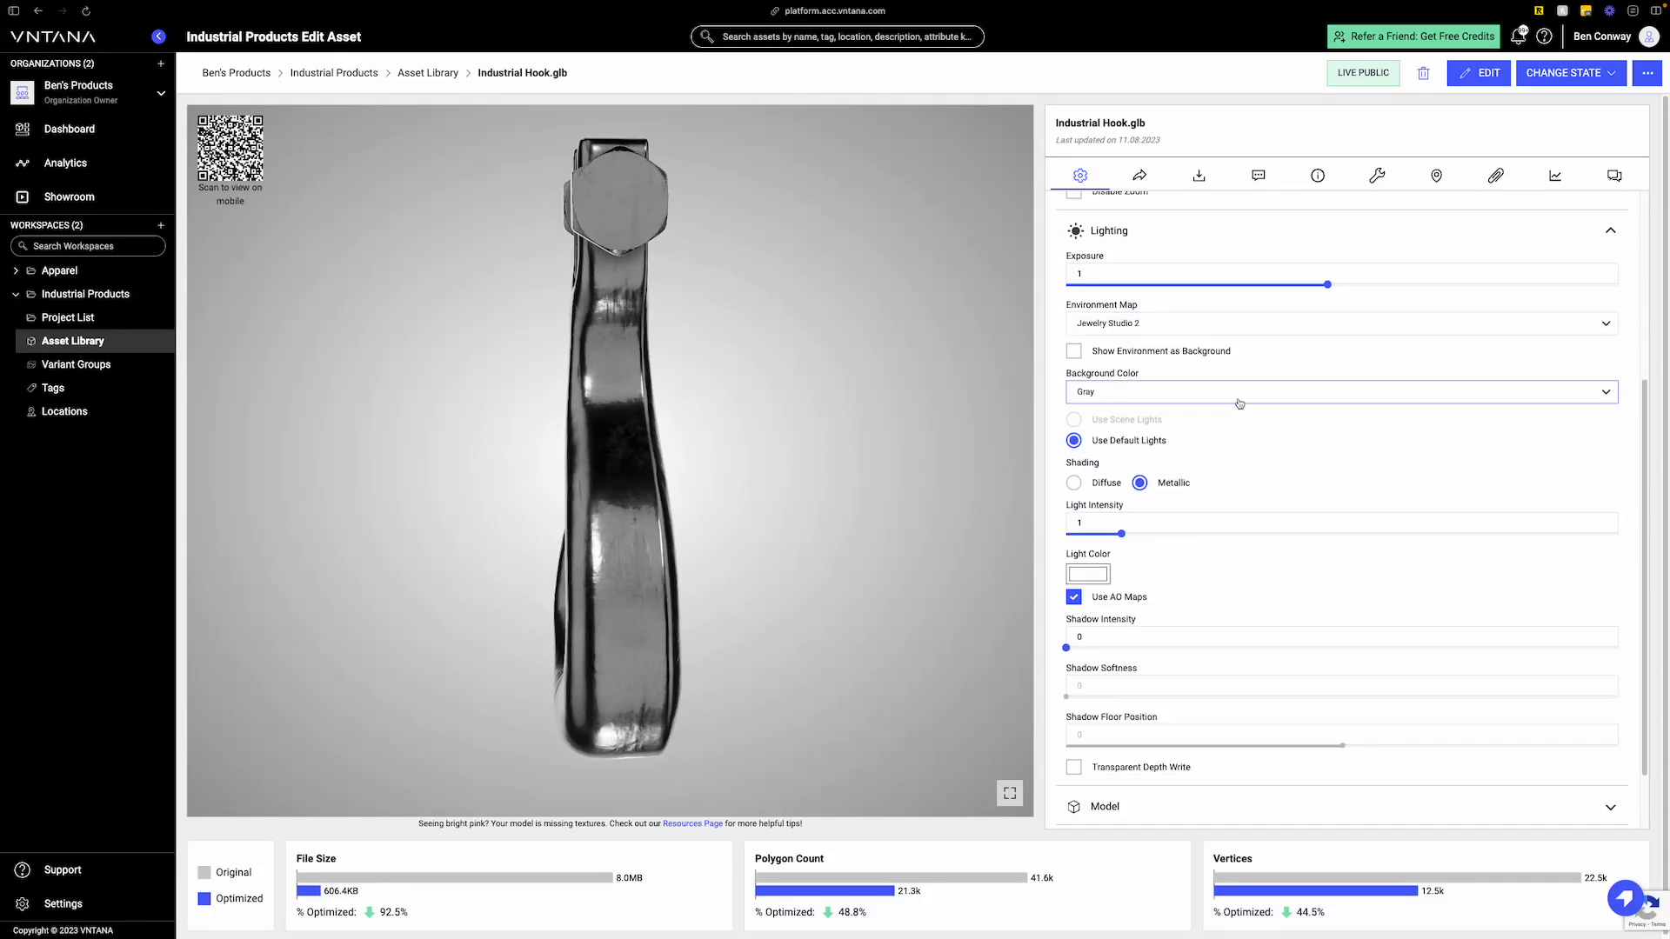
{"action": "mouse_move", "coordinate": [1328, 286]}
{"action": "left_mouse_down"}
{"action": "mouse_move", "coordinate": [1301, 284]}
{"action": "mouse_move", "coordinate": [1356, 285]}
{"action": "left_mouse_up"}
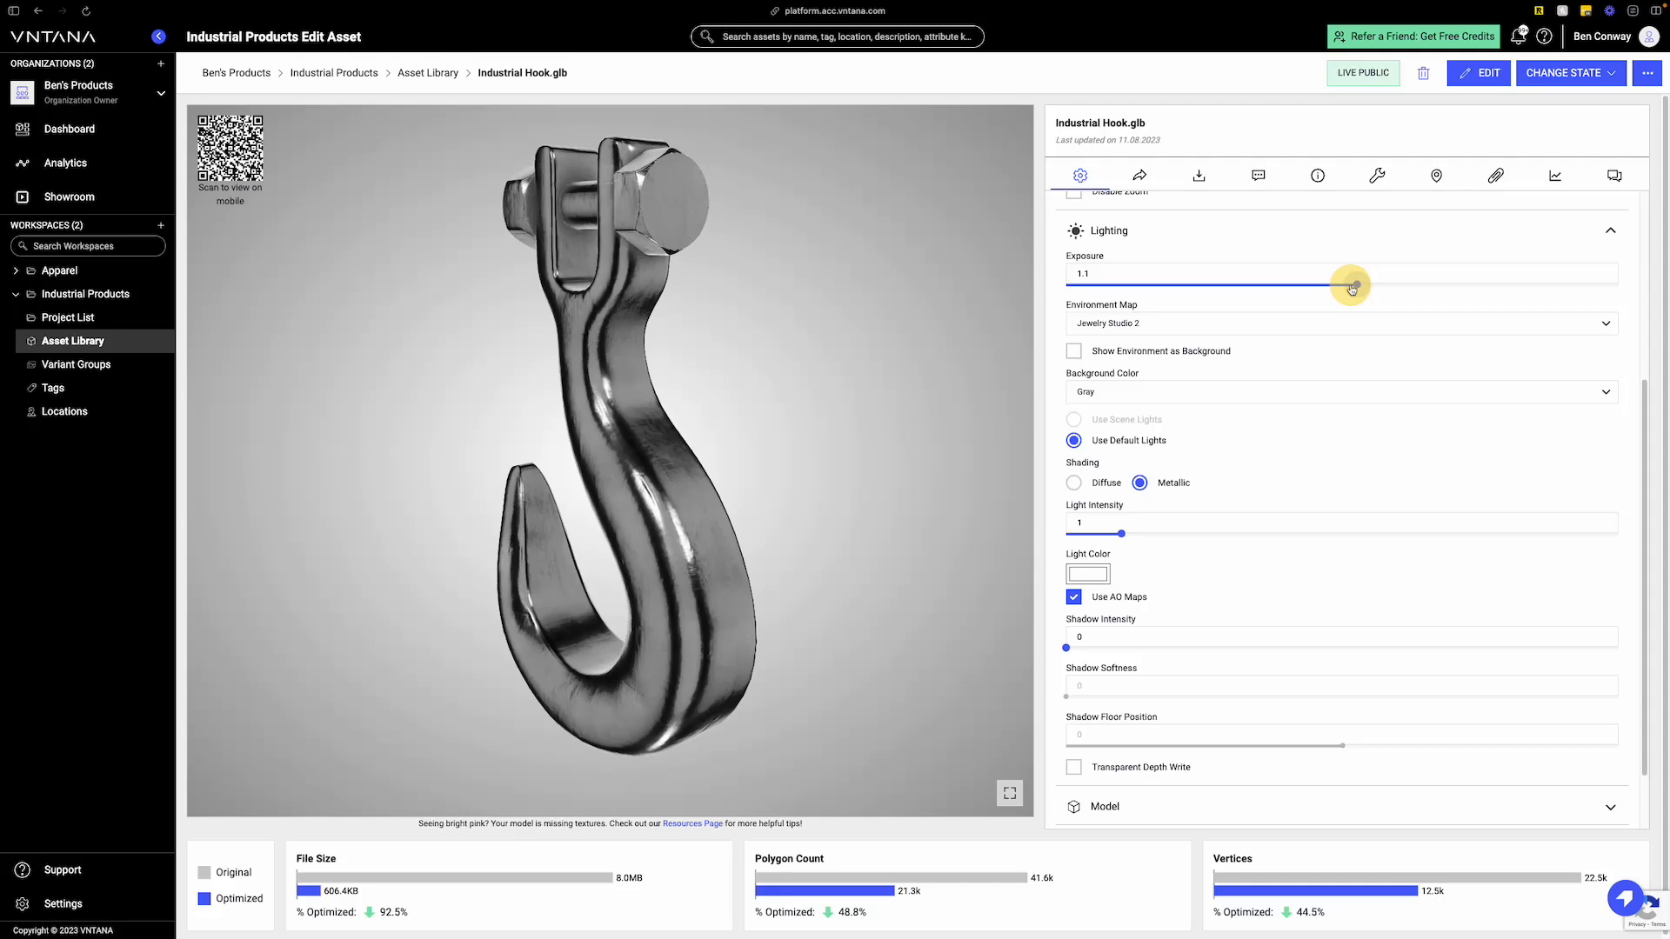
- Look through the available environment maps without changing the selected one
{"action": "left_click", "coordinate": [1199, 326]}
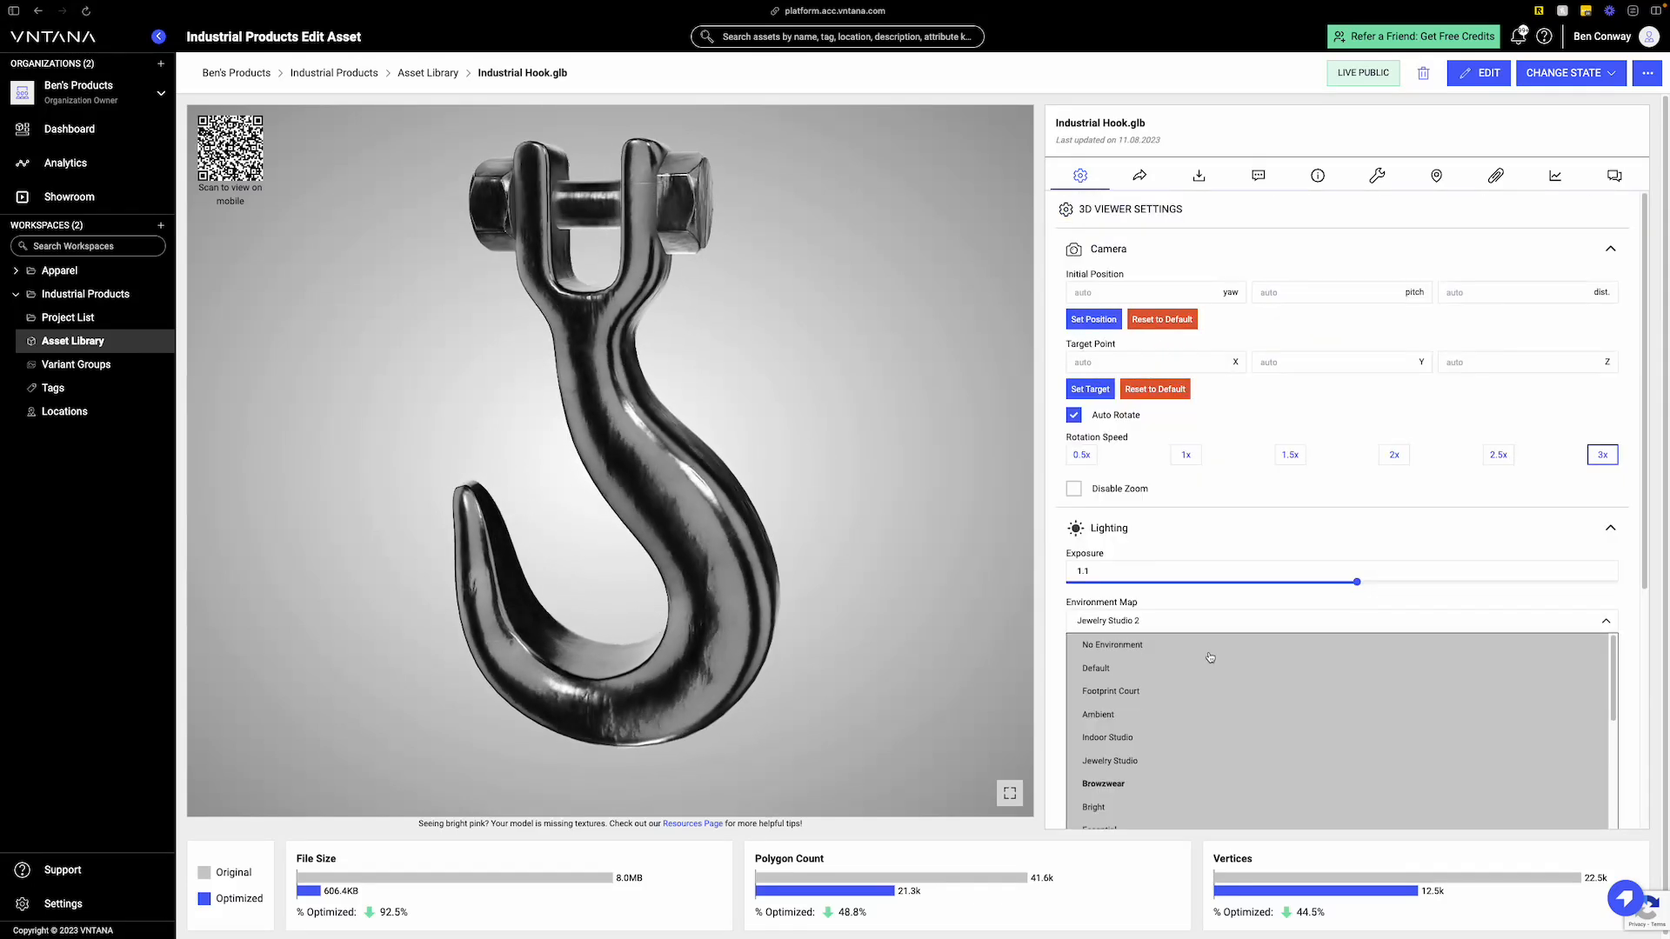
{"action": "scroll", "coordinate": [1243, 456], "scroll_direction": "down", "scroll_amount": 6}
{"action": "scroll", "coordinate": [1233, 482], "scroll_direction": "down", "scroll_amount": 5}
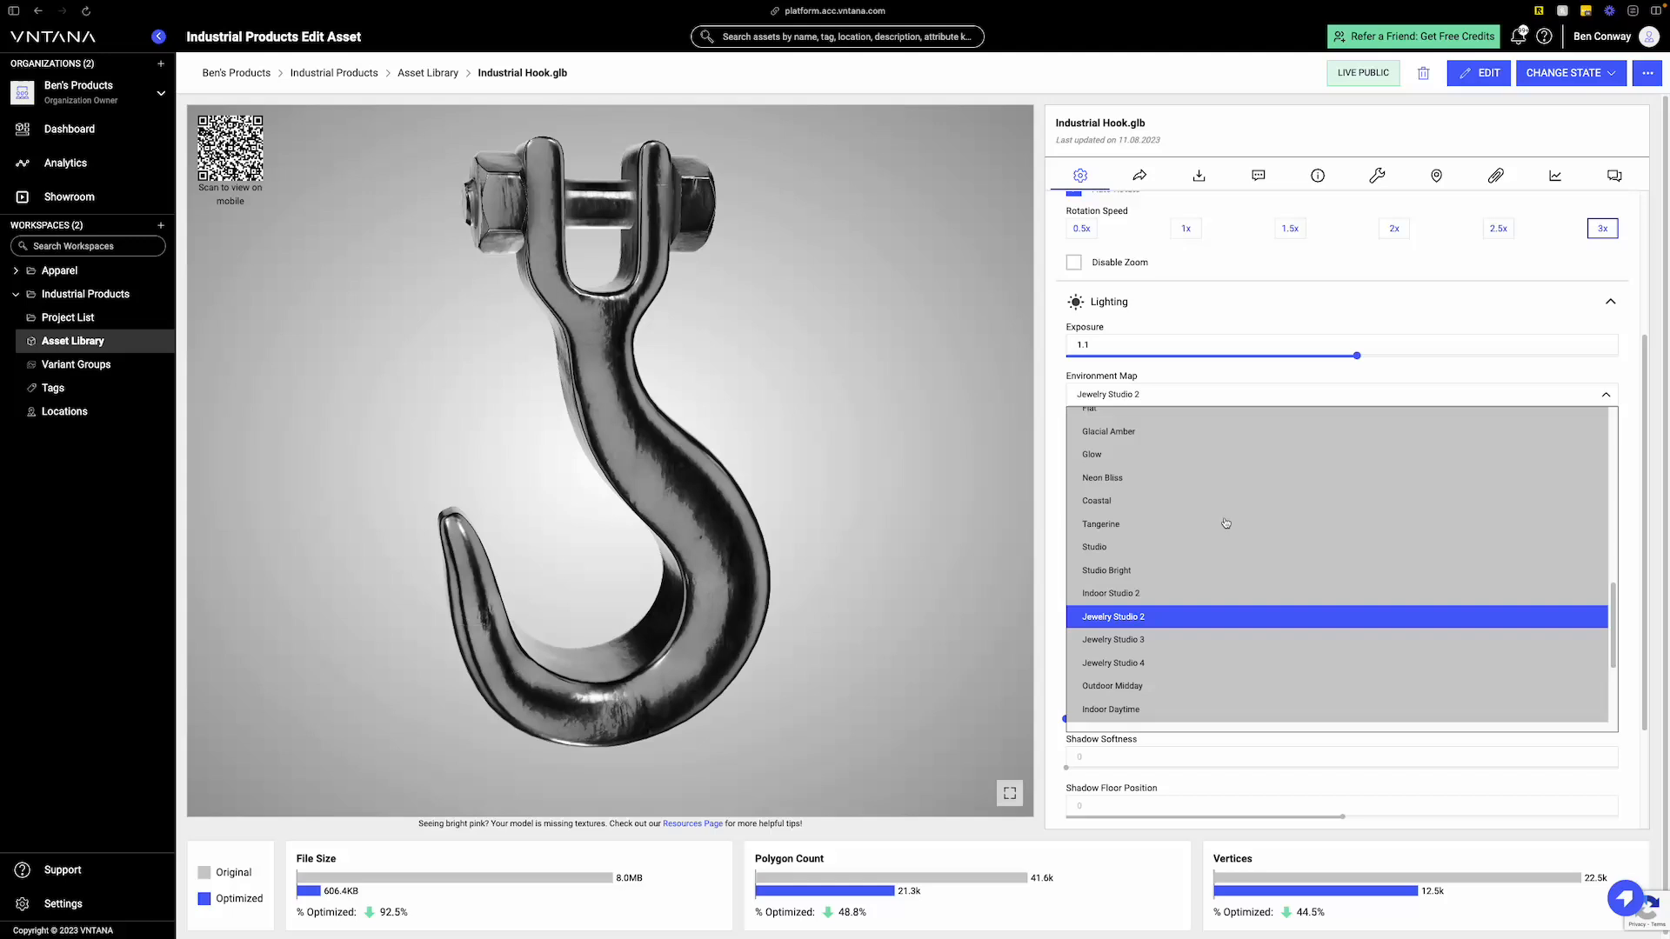
{"action": "scroll", "coordinate": [1226, 520], "scroll_direction": "down", "scroll_amount": 5}
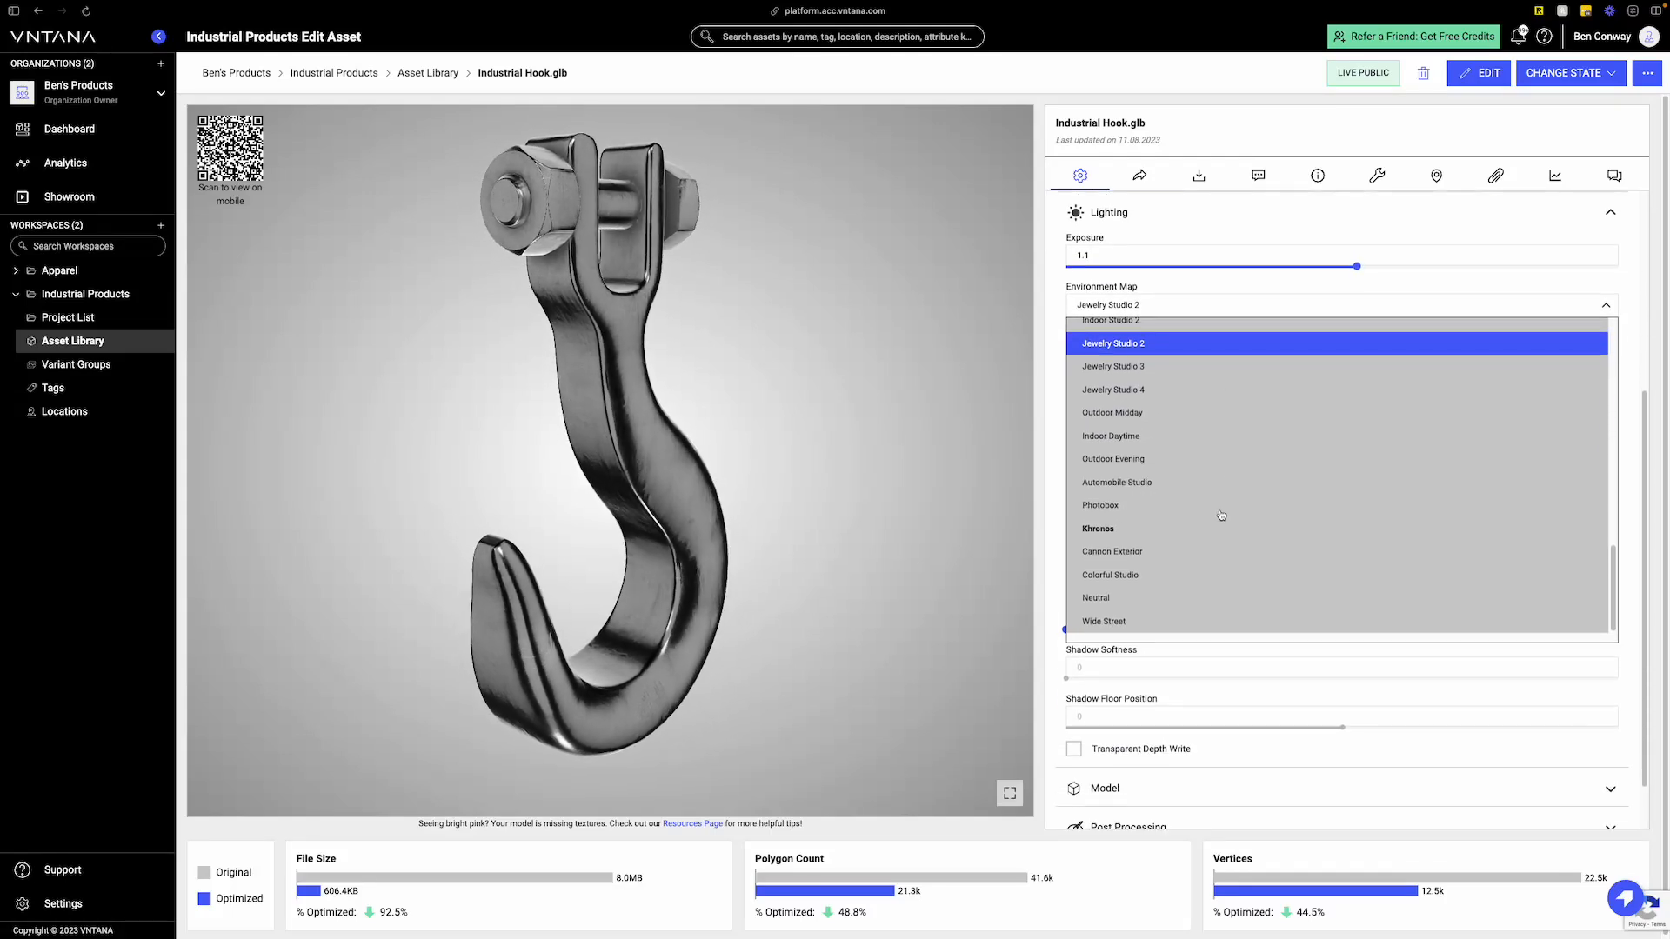
{"action": "left_click", "coordinate": [1388, 278]}
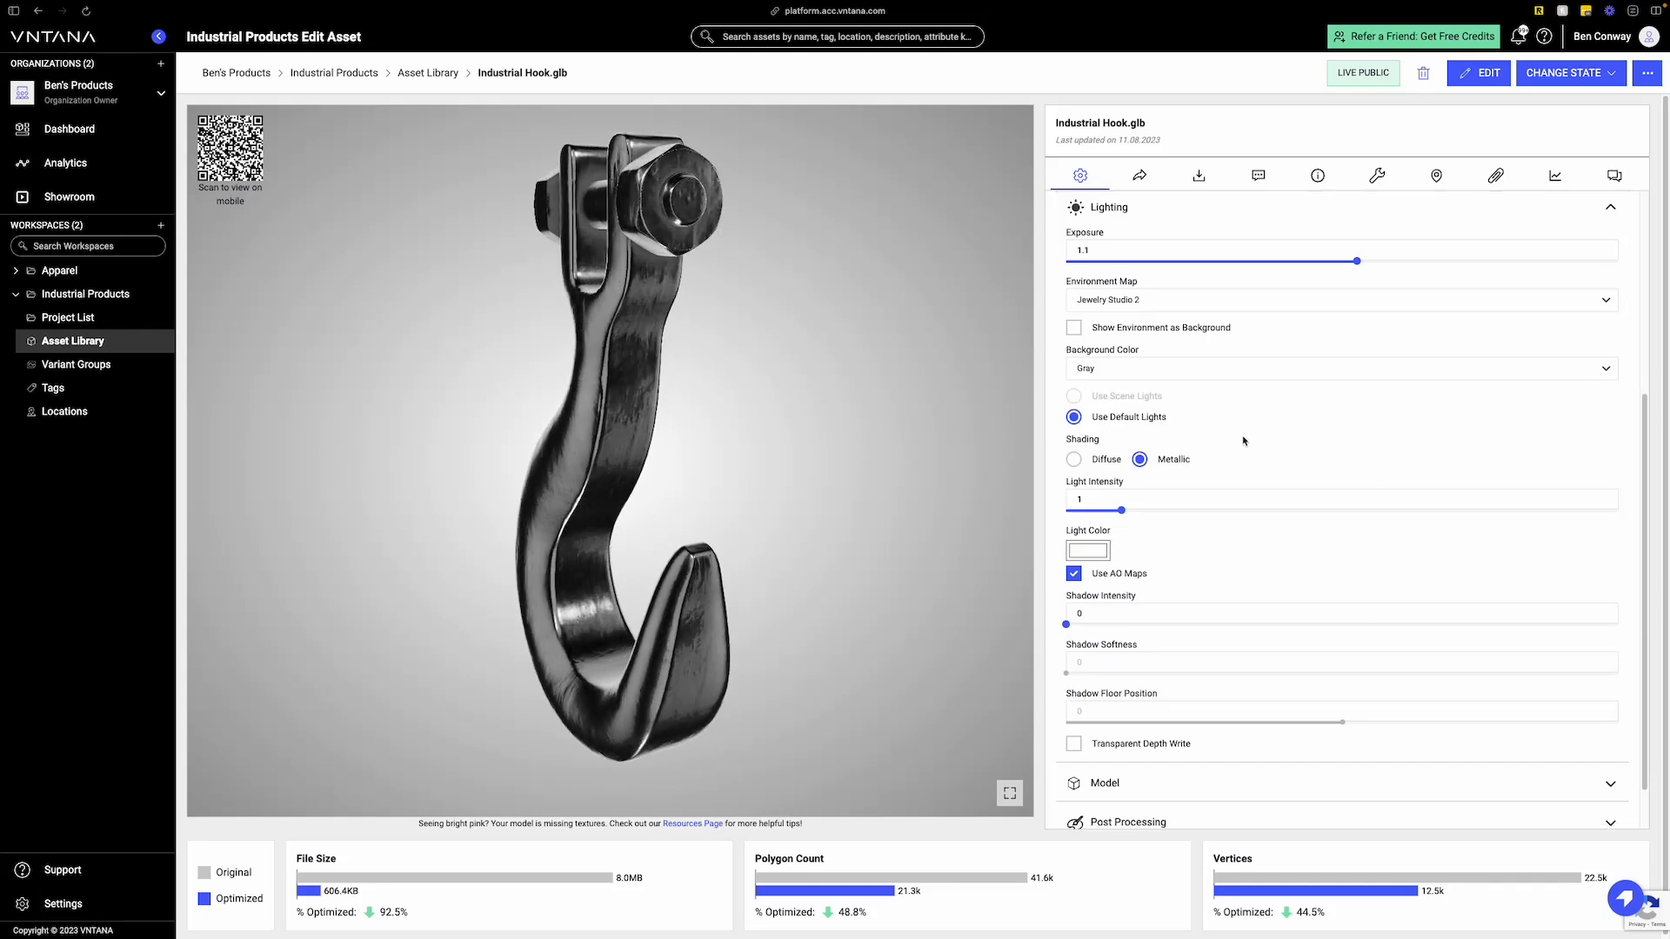
- Try the Transparent and Dark background colors, and set the viewer's background color to Light Gray
{"action": "scroll", "coordinate": [1242, 434], "scroll_direction": "down", "scroll_amount": 1}
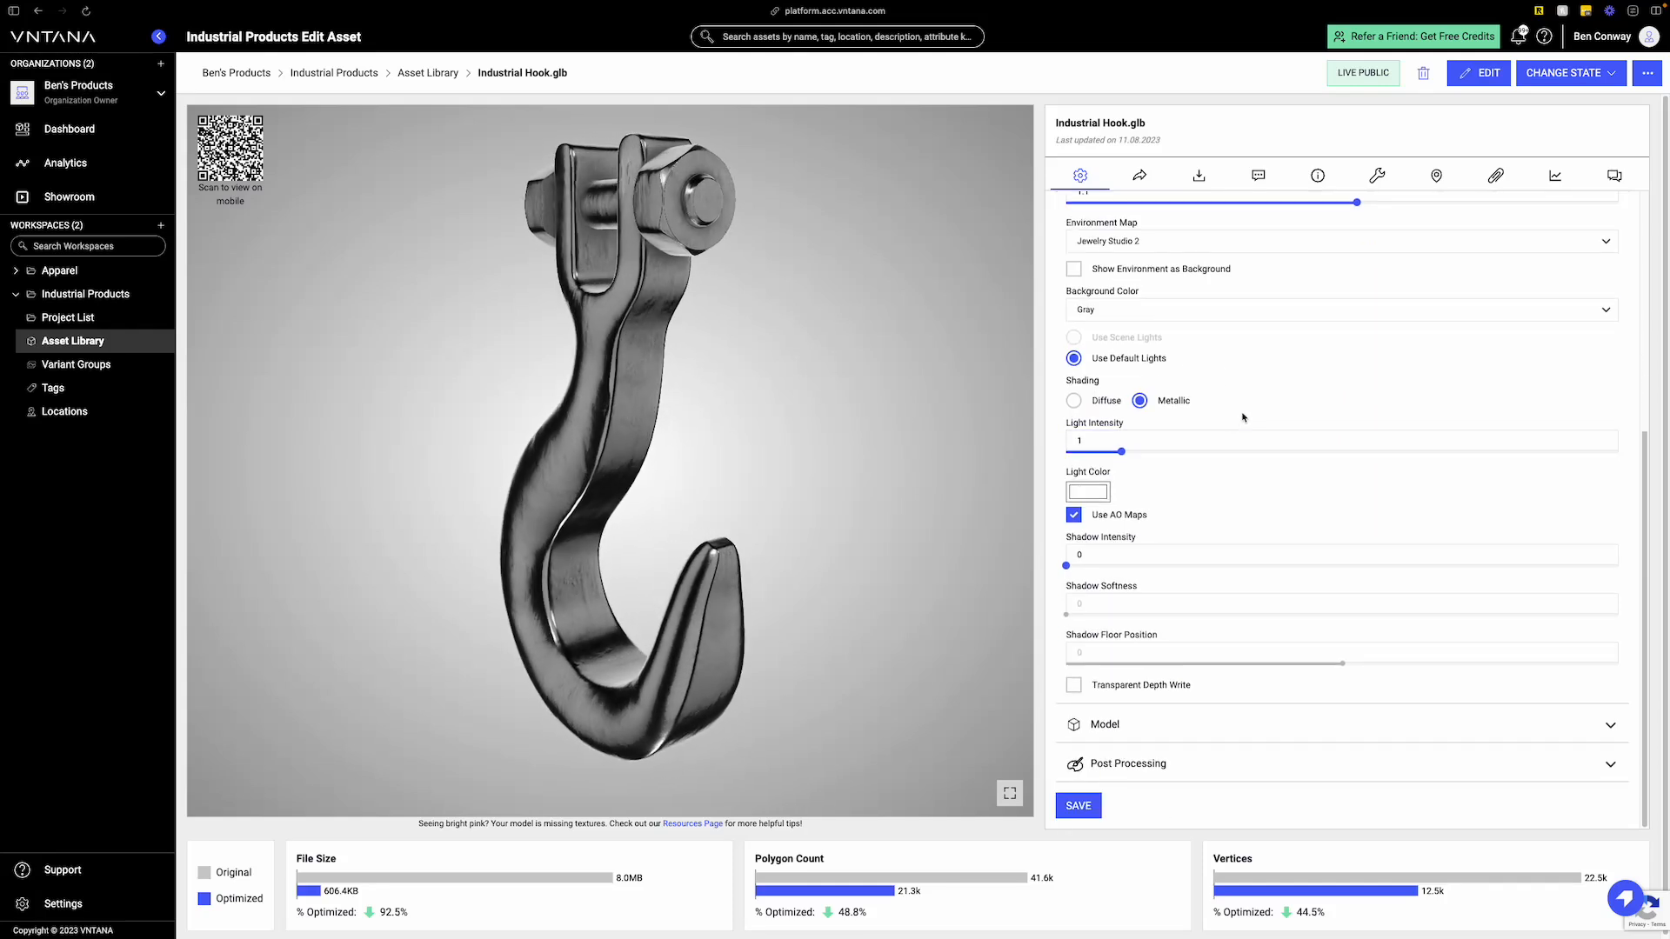
{"action": "left_click", "coordinate": [1190, 314]}
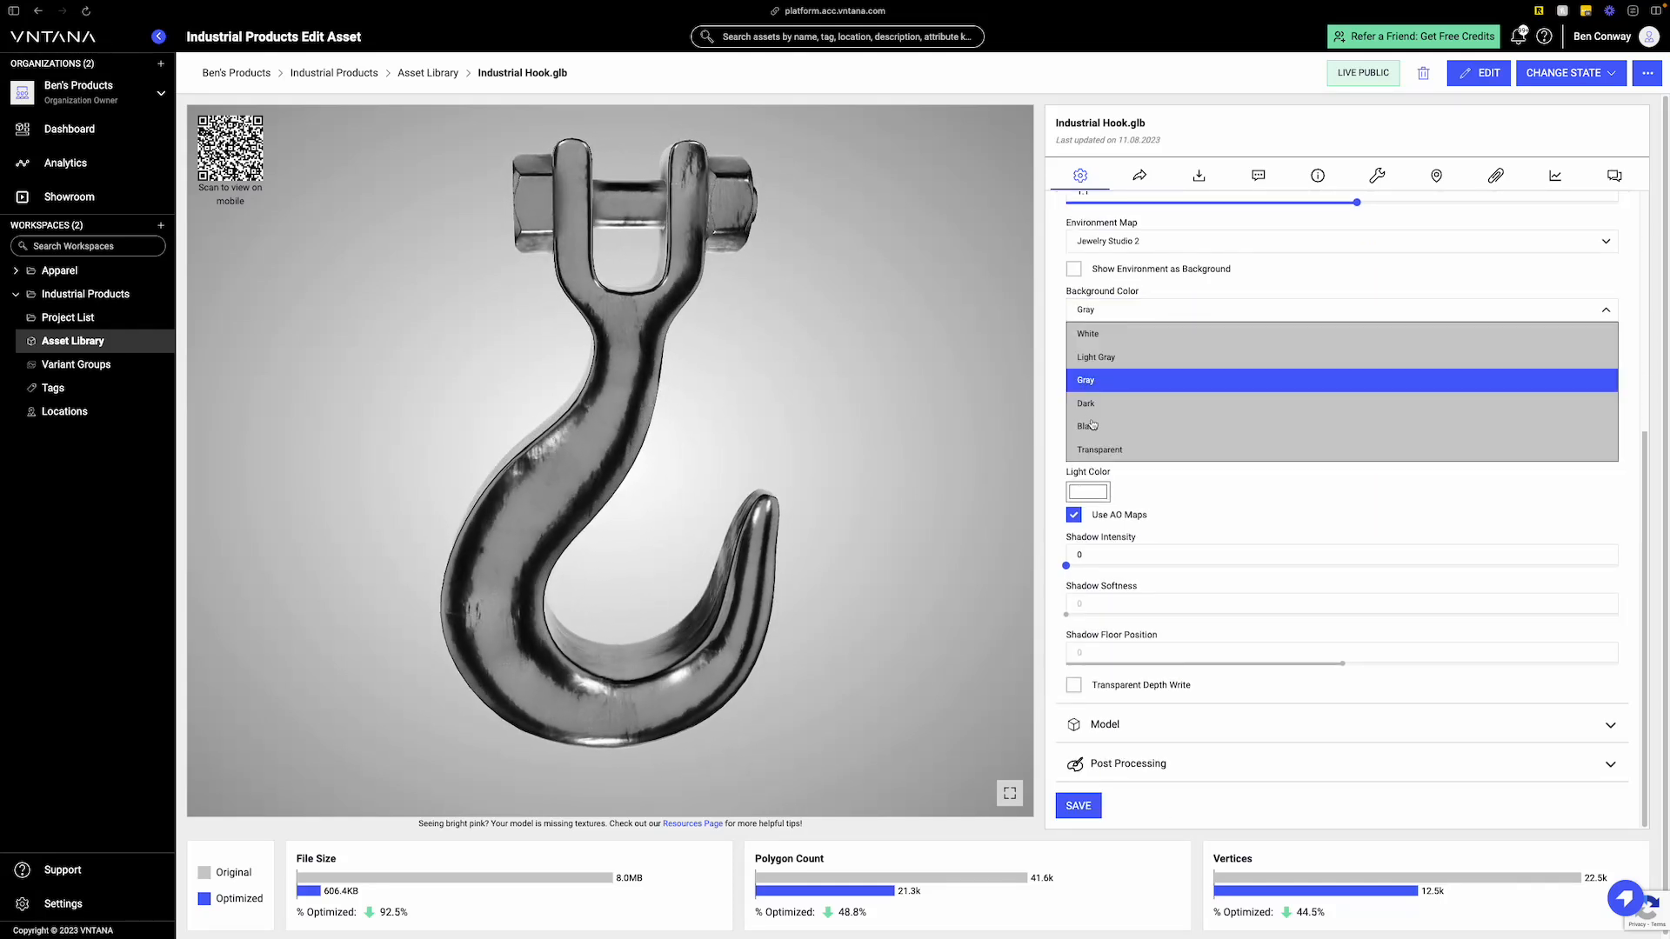
{"action": "left_click", "coordinate": [1095, 451]}
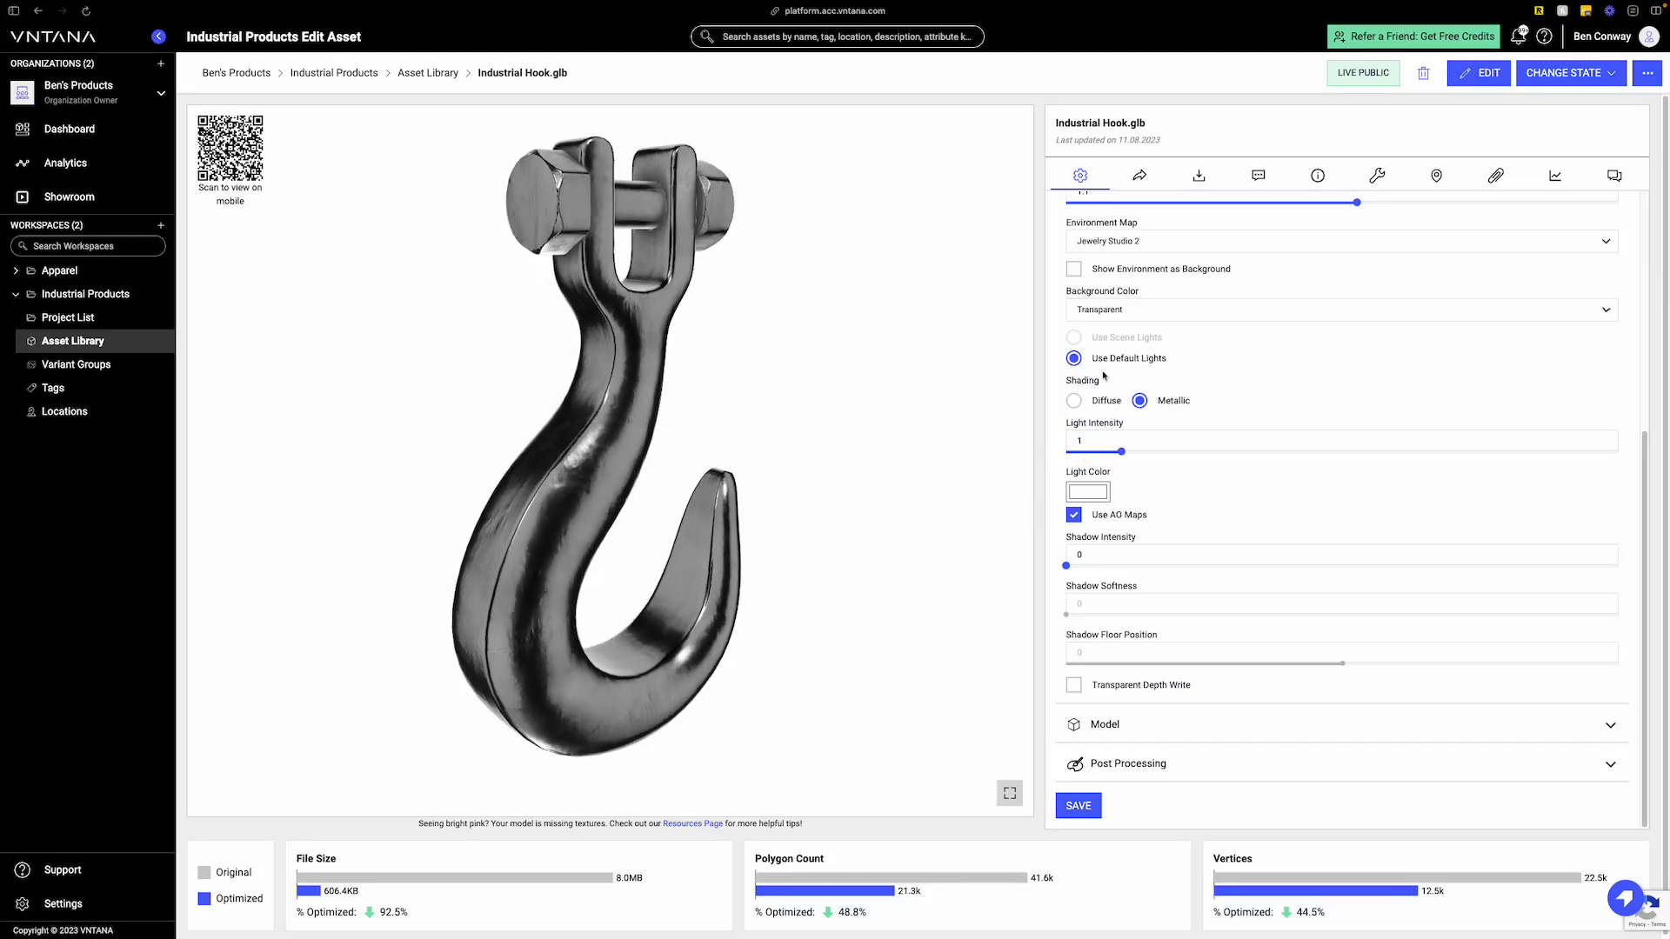
{"action": "left_click", "coordinate": [1113, 314]}
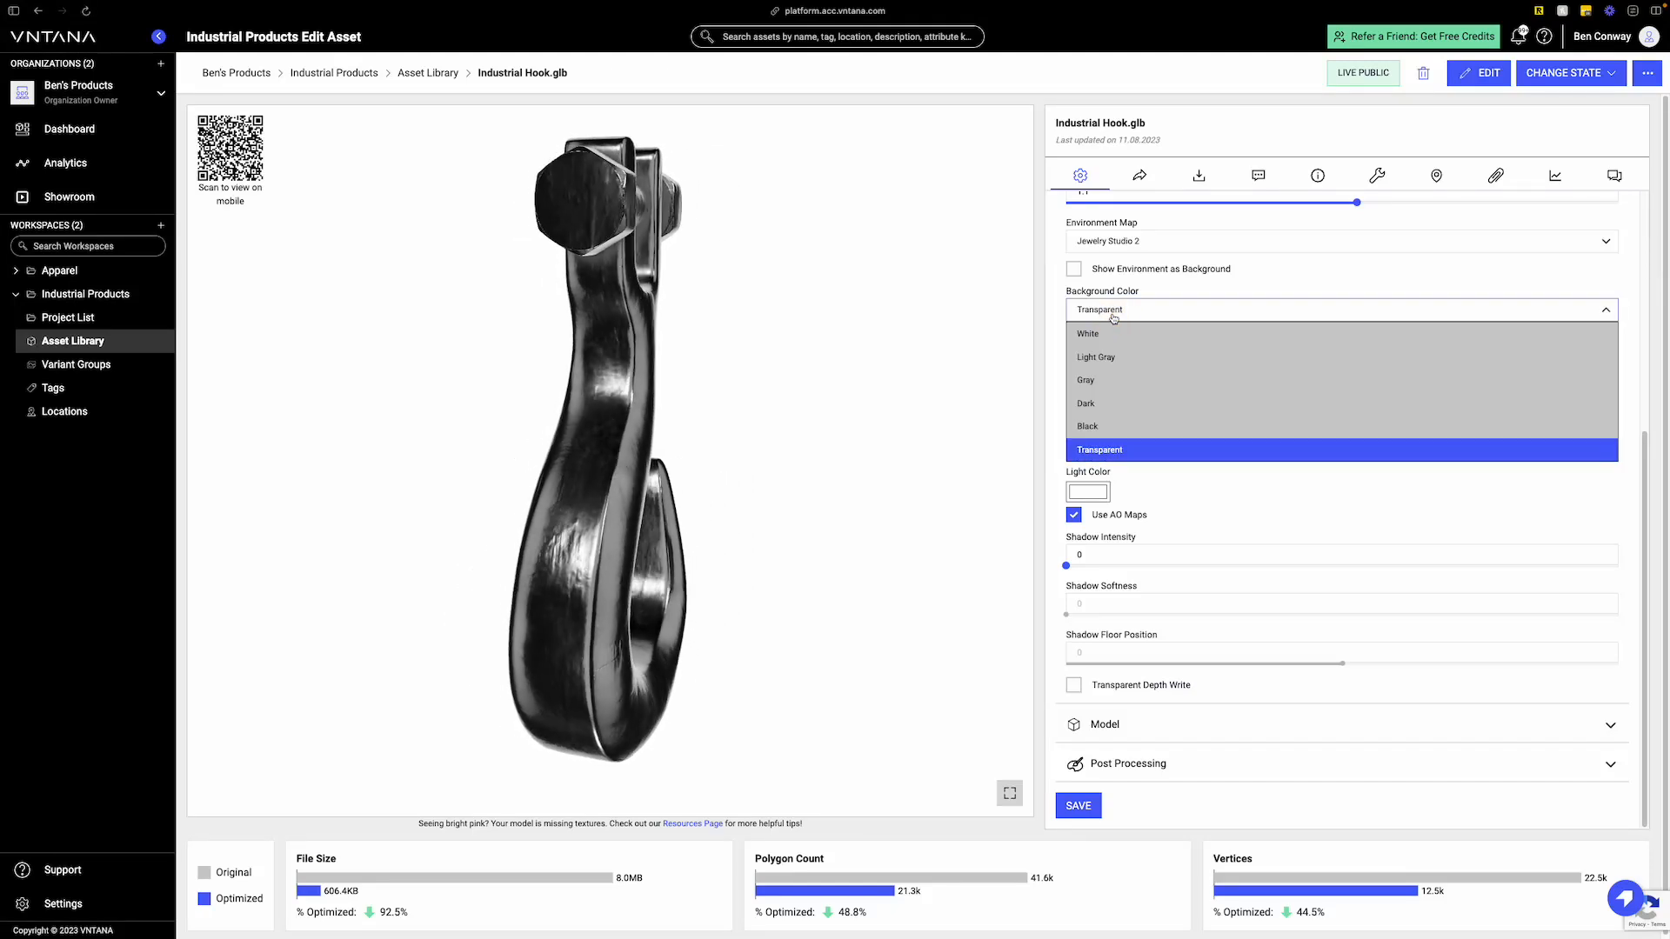
{"action": "left_click", "coordinate": [1096, 400]}
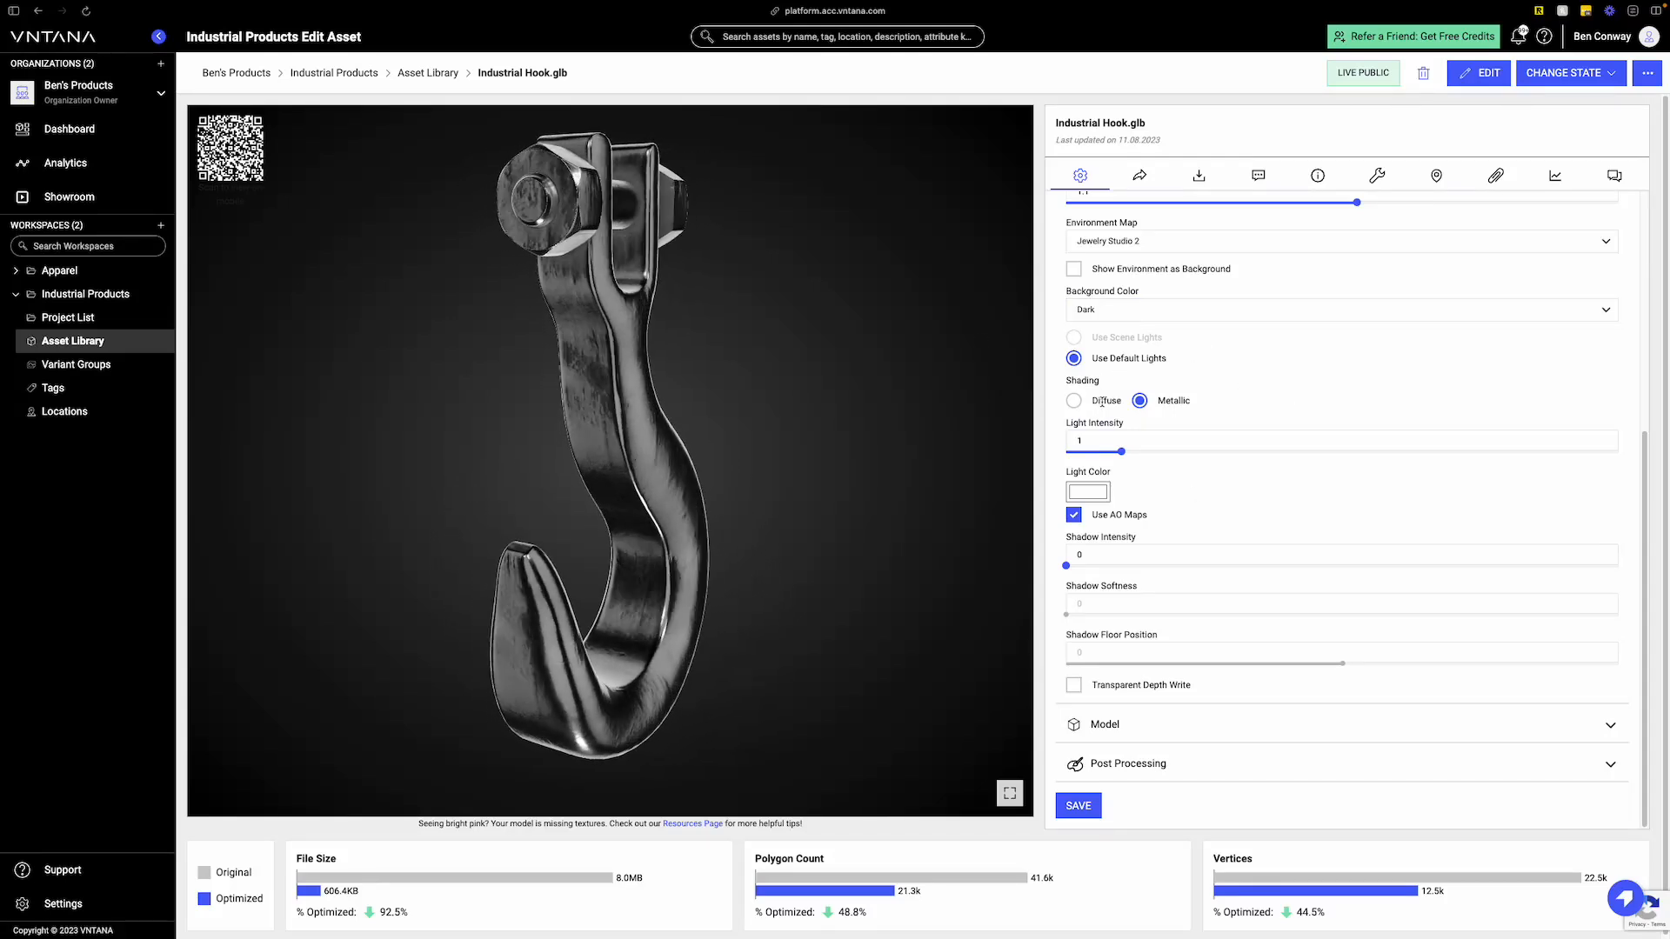
{"action": "left_click", "coordinate": [1131, 309]}
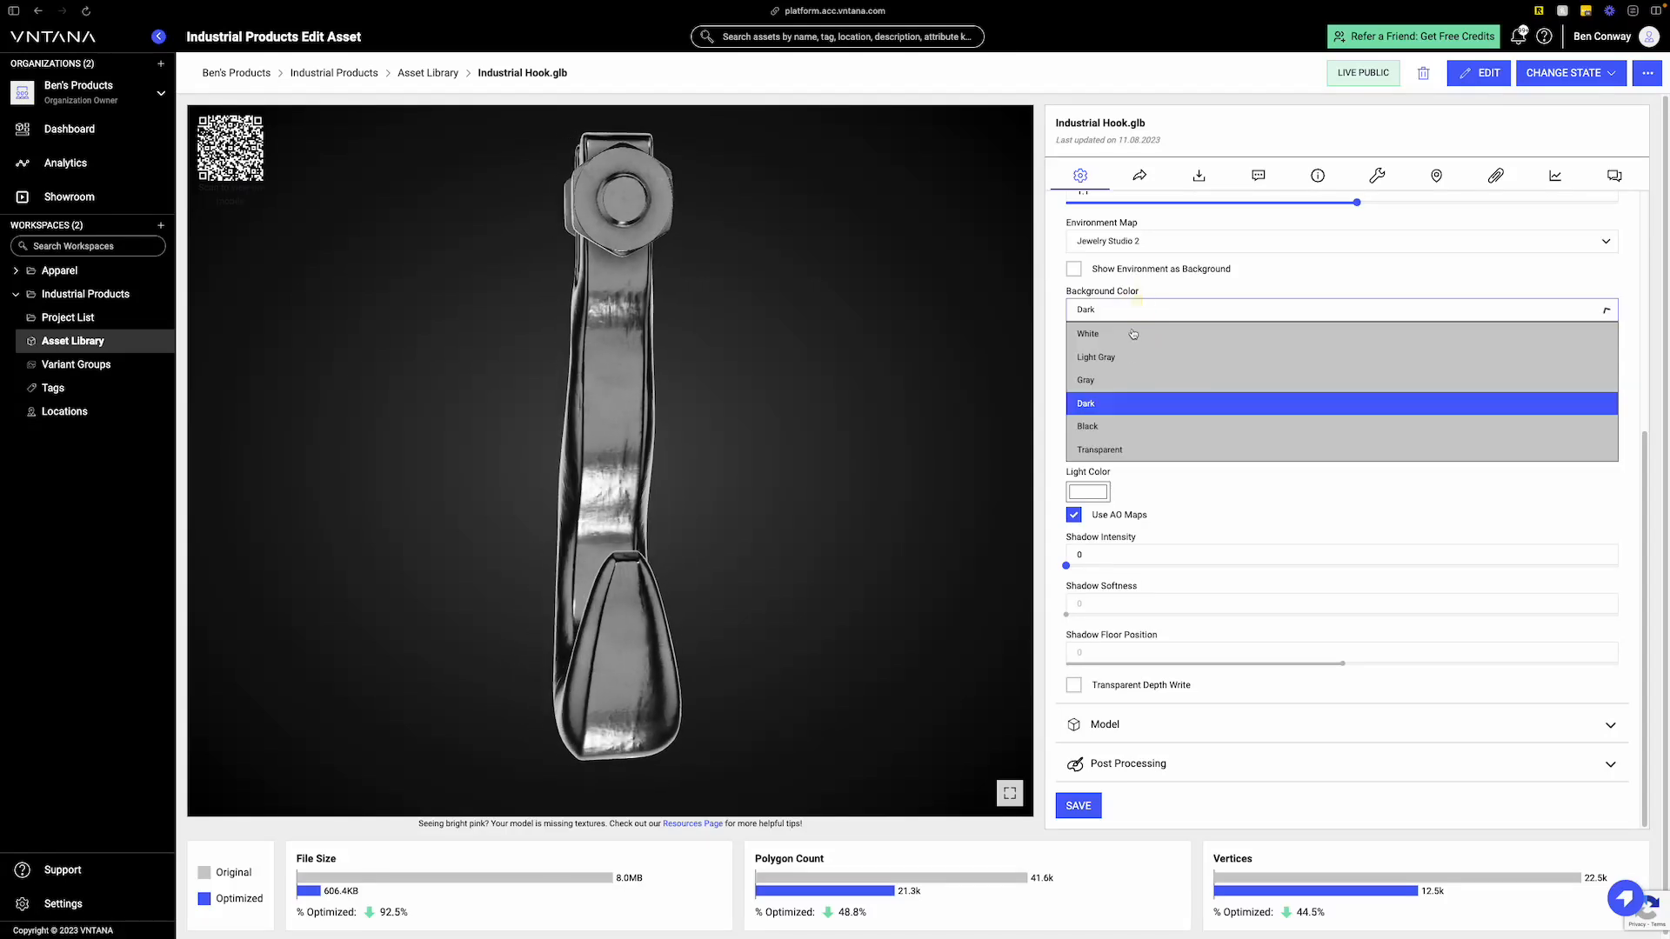
{"action": "left_click", "coordinate": [1128, 356]}
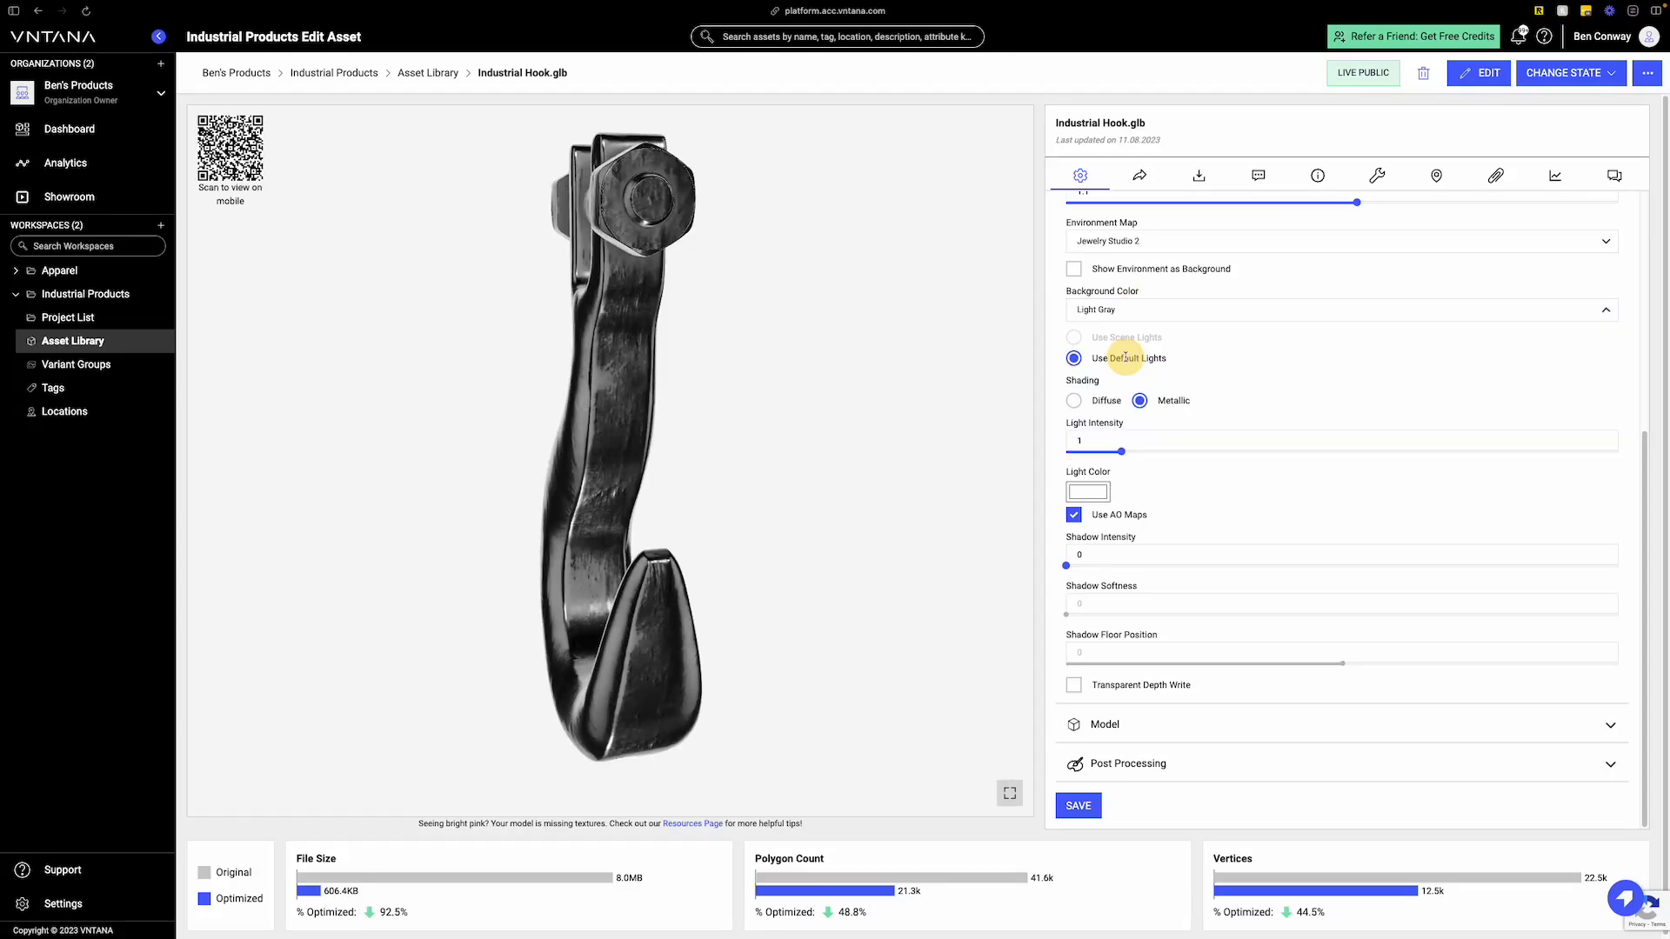
- Compare Metallic with Diffuse shading on the hook, and set the shading to Diffuse
{"action": "left_click", "coordinate": [1075, 401]}
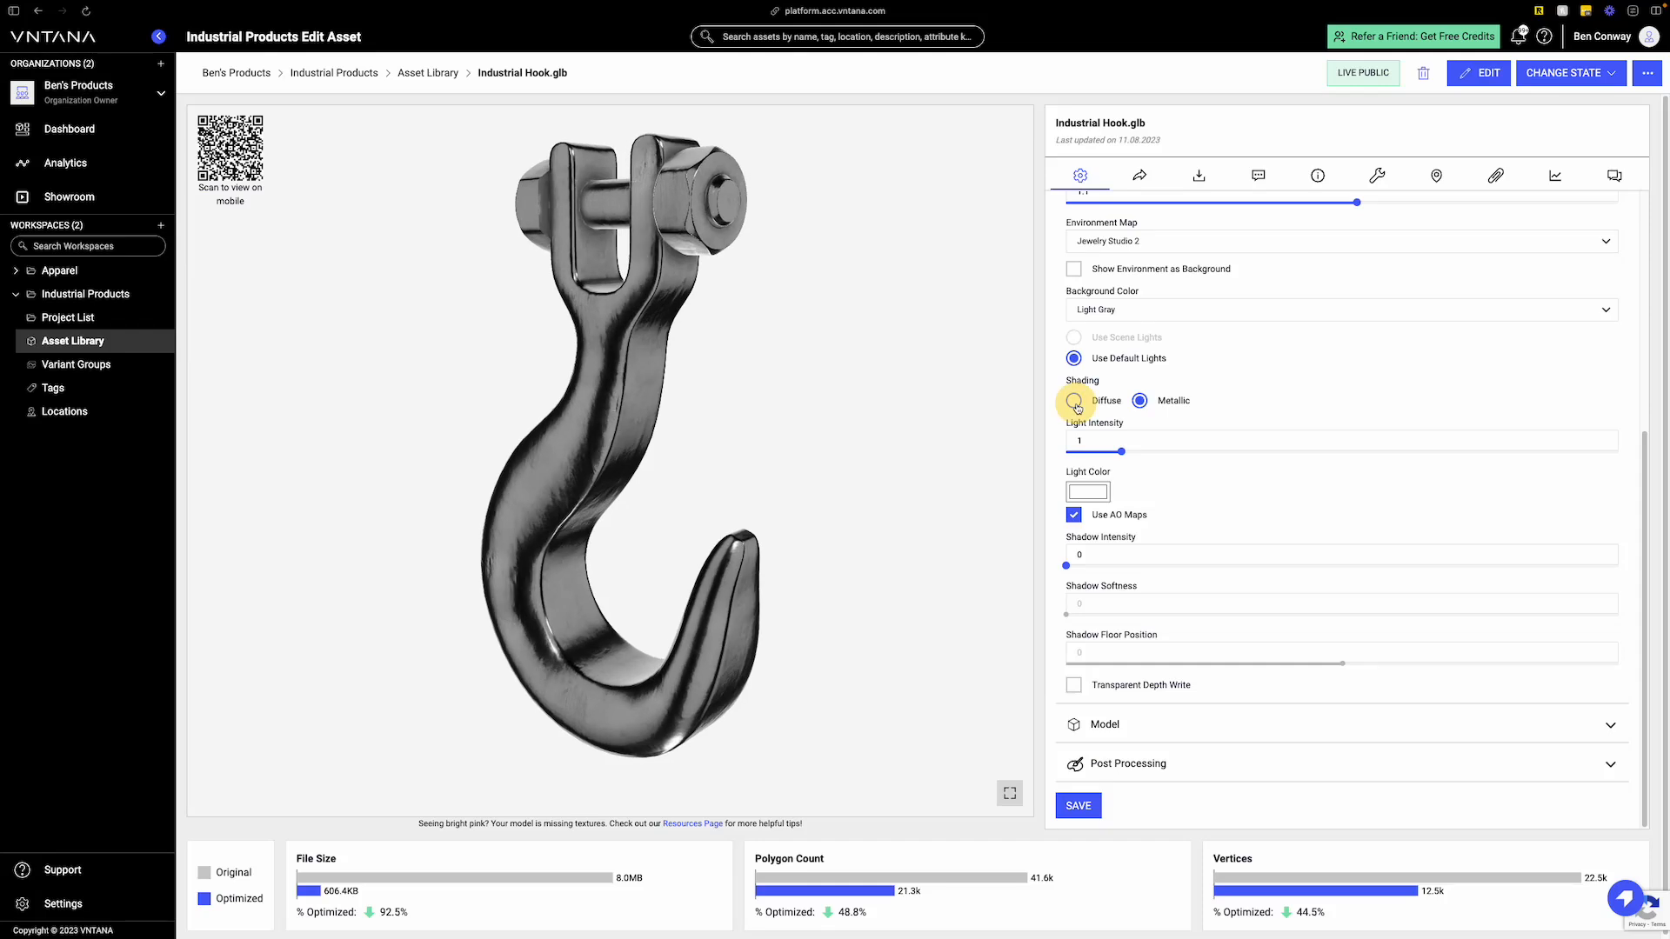
{"action": "left_click", "coordinate": [1139, 401]}
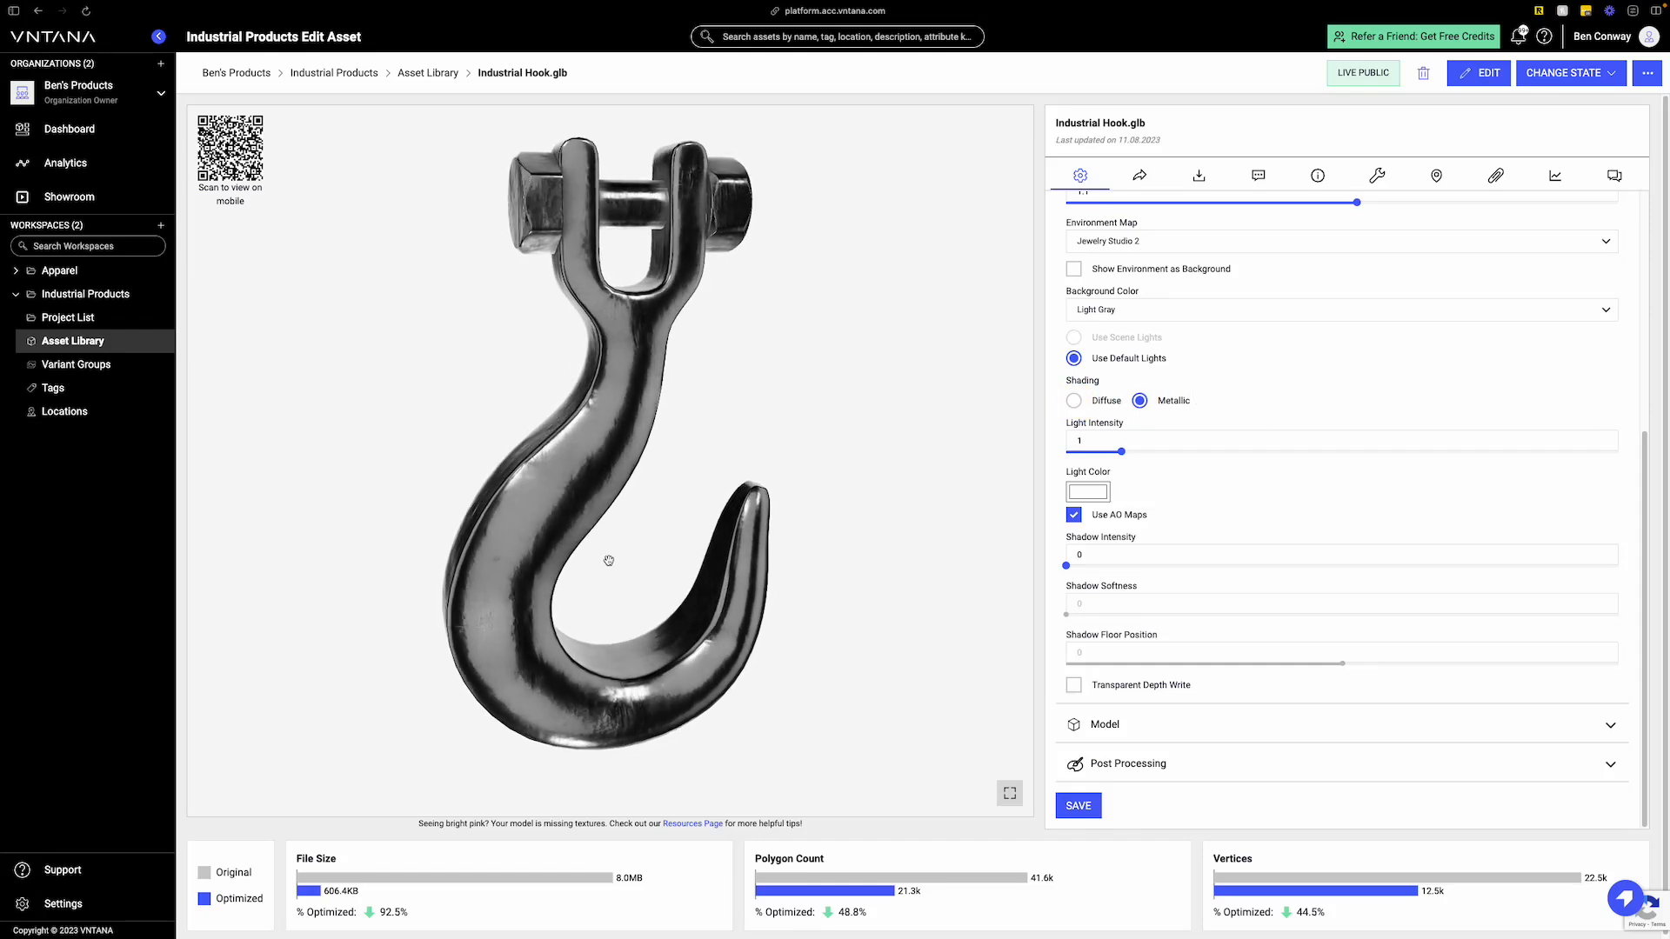
{"action": "left_click", "coordinate": [1083, 401]}
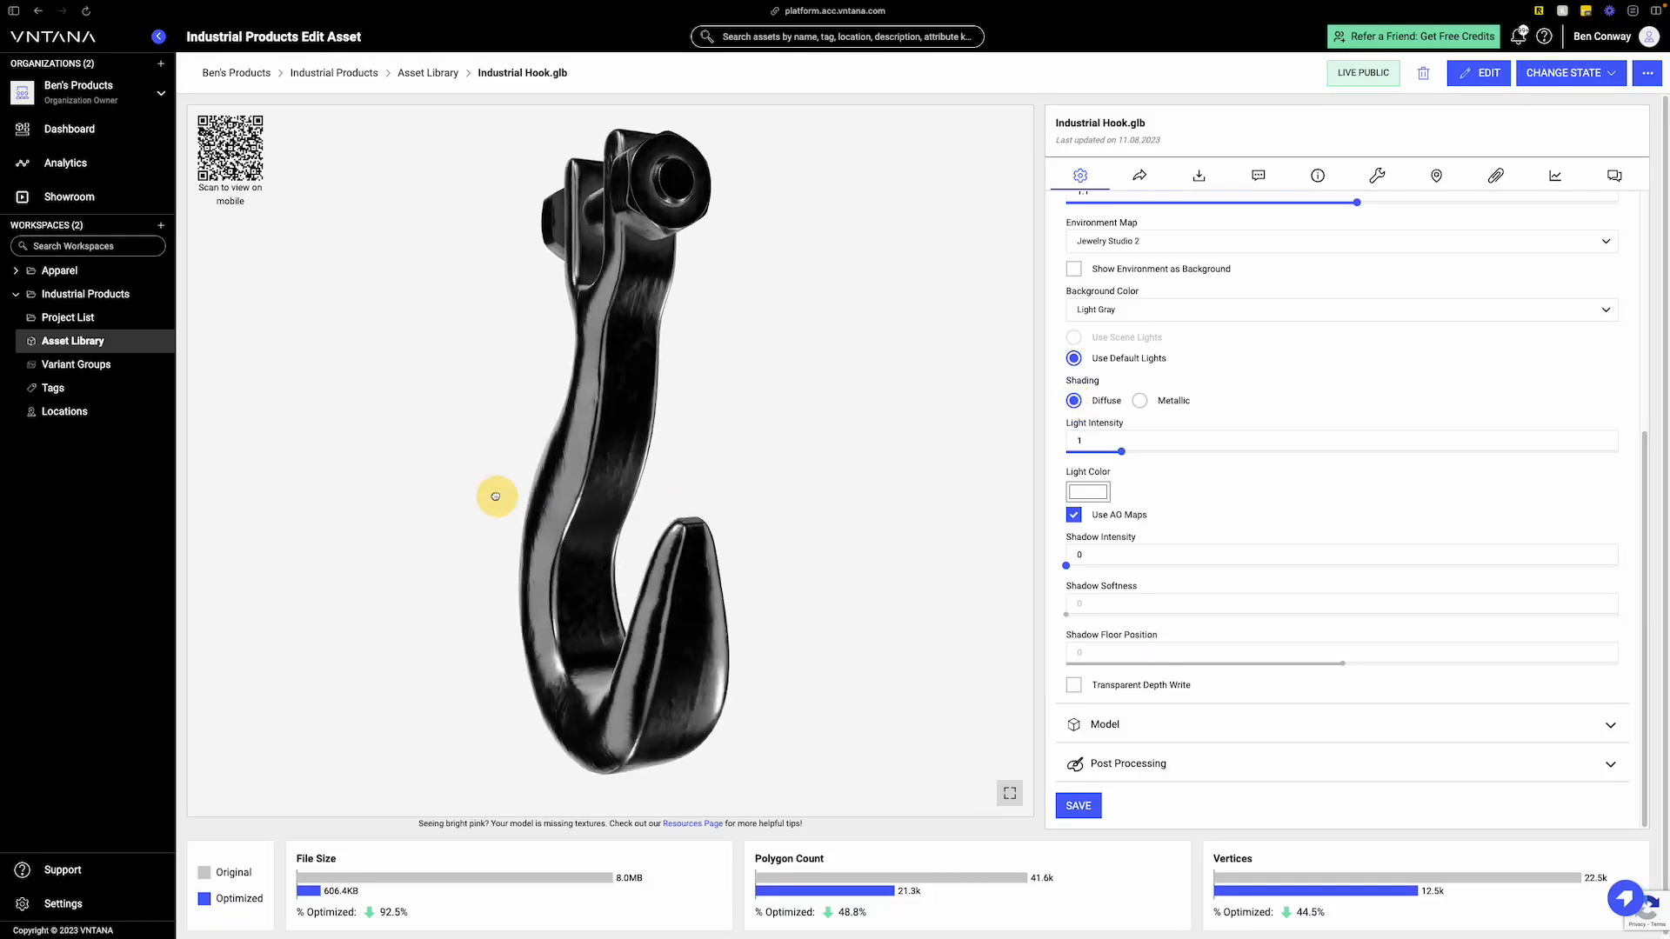
{"action": "left_click_drag", "start_coordinate": [509, 439], "coordinate": [654, 515]}
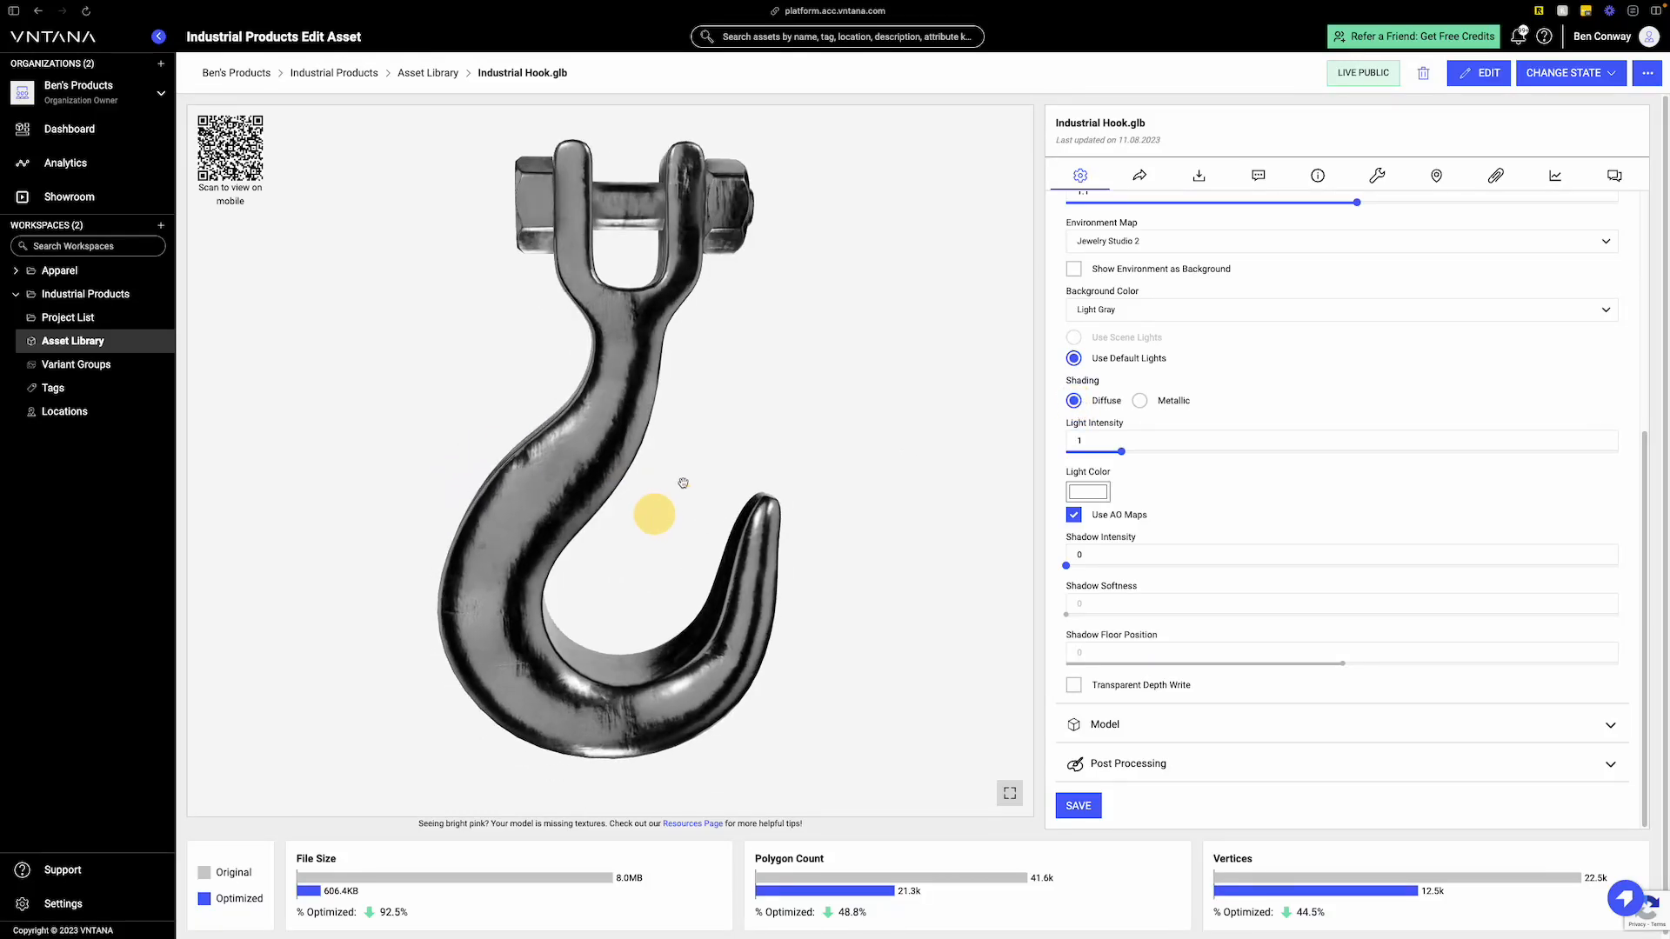
- Set the light intensity to 1.11 and examine the hook's lighting from another angle
{"action": "mouse_move", "coordinate": [1121, 452]}
{"action": "left_mouse_down"}
{"action": "mouse_move", "coordinate": [1424, 418]}
{"action": "mouse_move", "coordinate": [1127, 451]}
{"action": "left_mouse_up"}
{"action": "left_click_drag", "start_coordinate": [789, 244], "coordinate": [560, 221]}
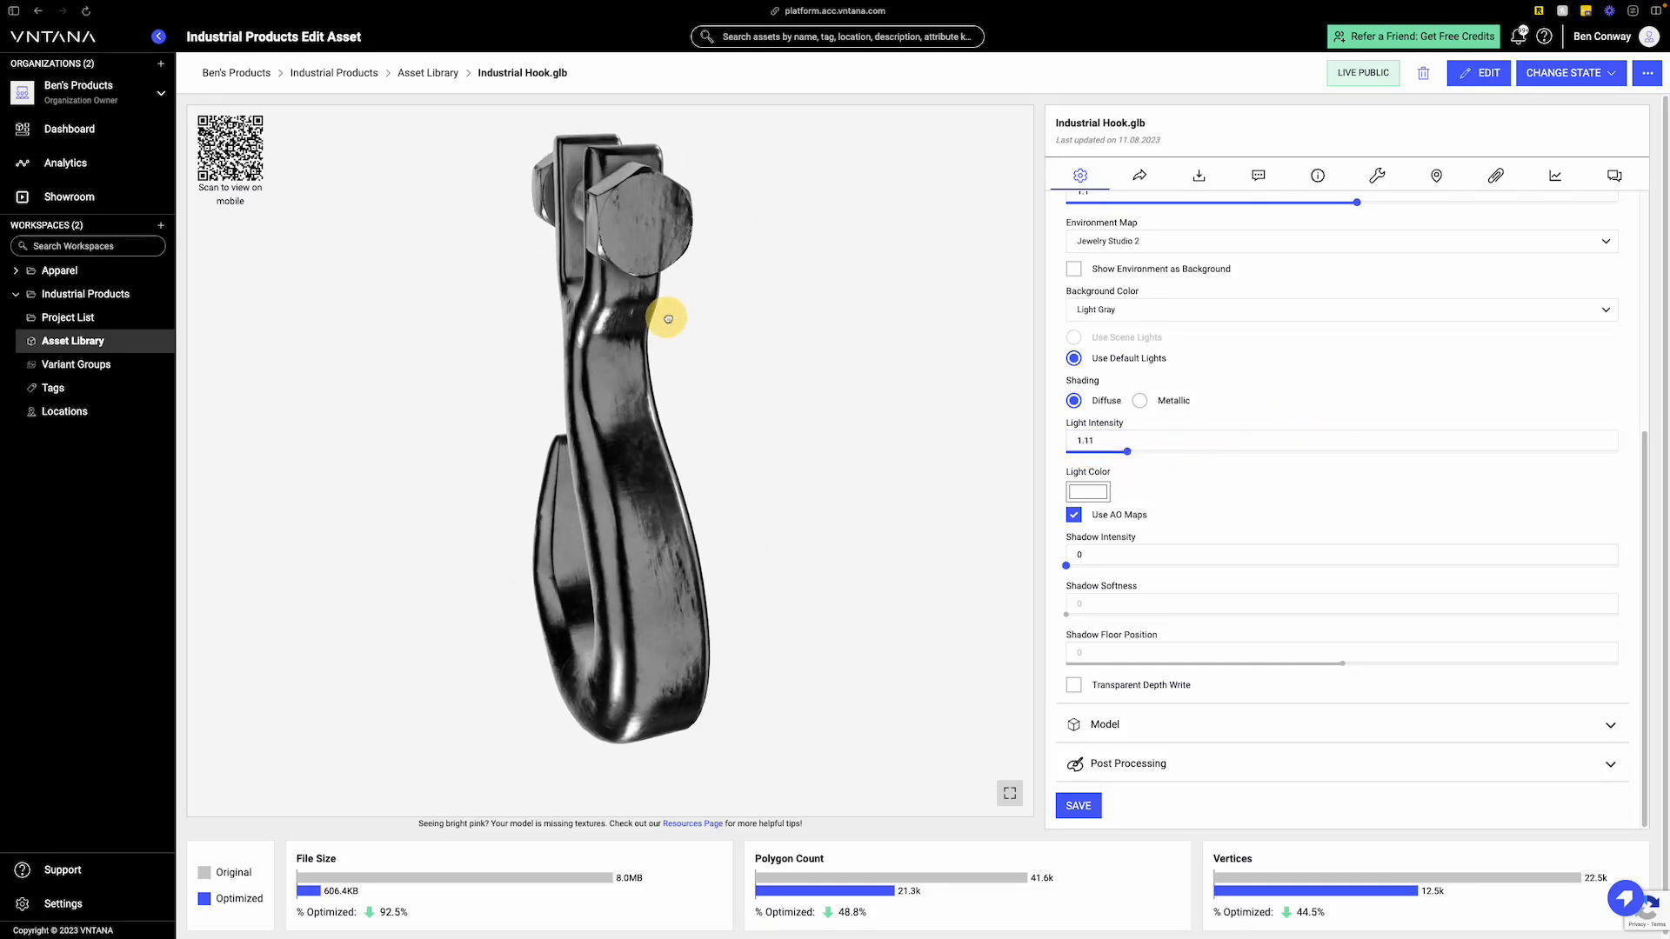
- Lower the exposure nearly to its minimum and set the light intensity to 9.74 to examine the default lights on the hook
{"action": "left_click_drag", "start_coordinate": [1355, 202], "coordinate": [1106, 231]}
{"action": "left_click_drag", "start_coordinate": [1127, 451], "coordinate": [1602, 403]}
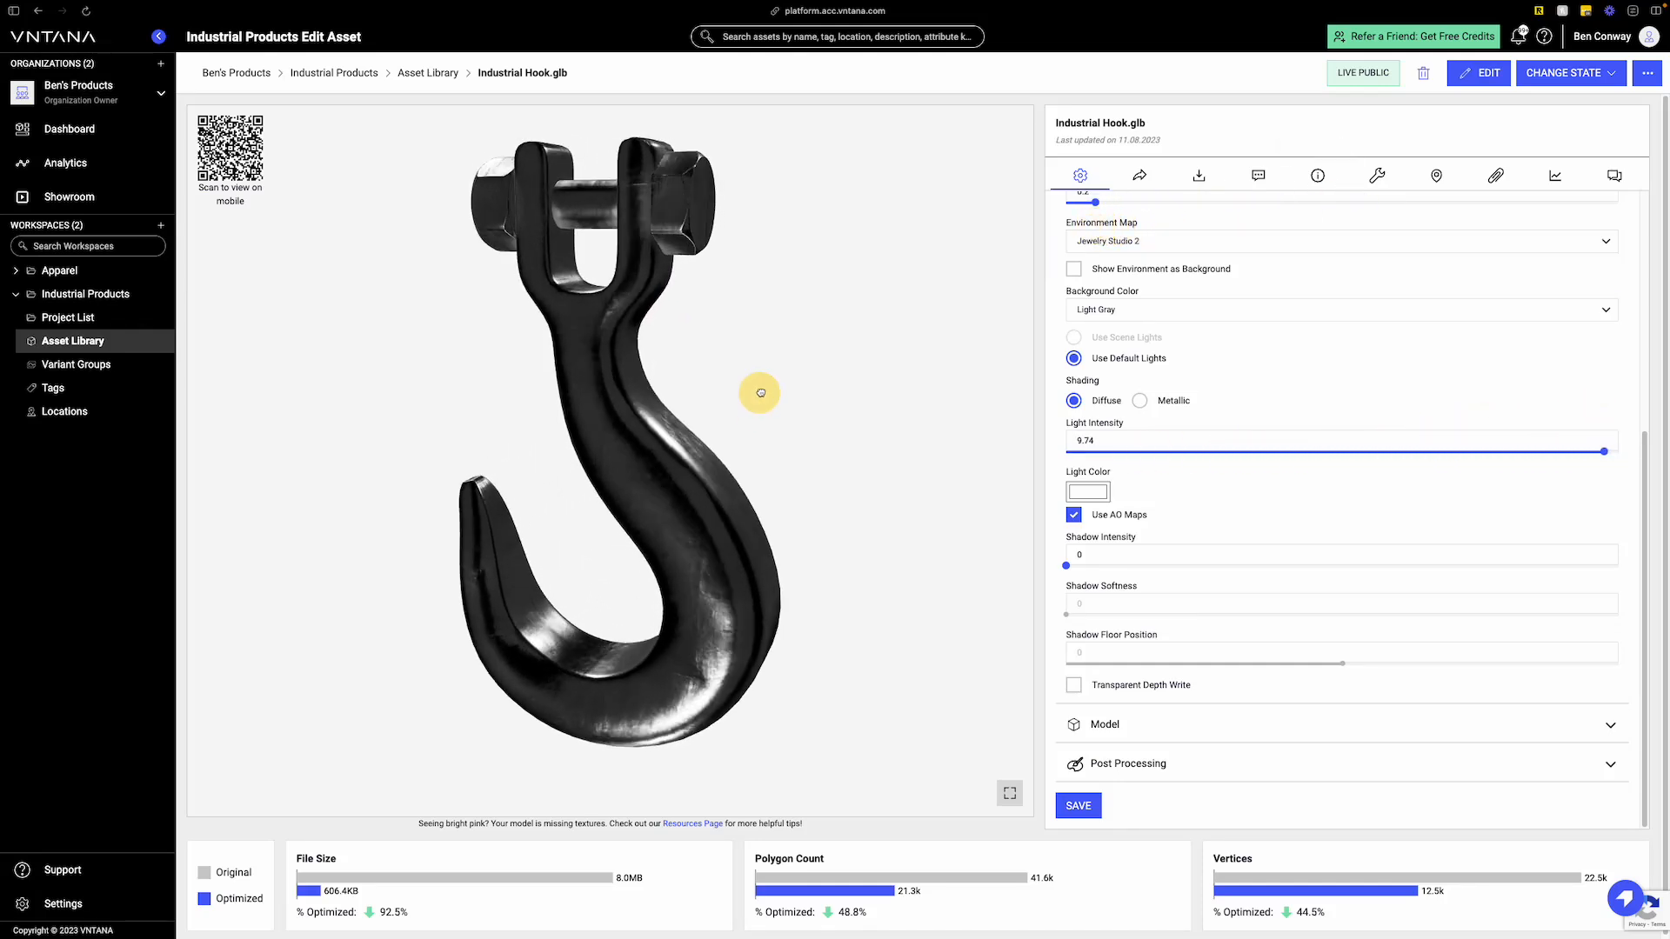
{"action": "left_click_drag", "start_coordinate": [756, 391], "coordinate": [481, 425]}
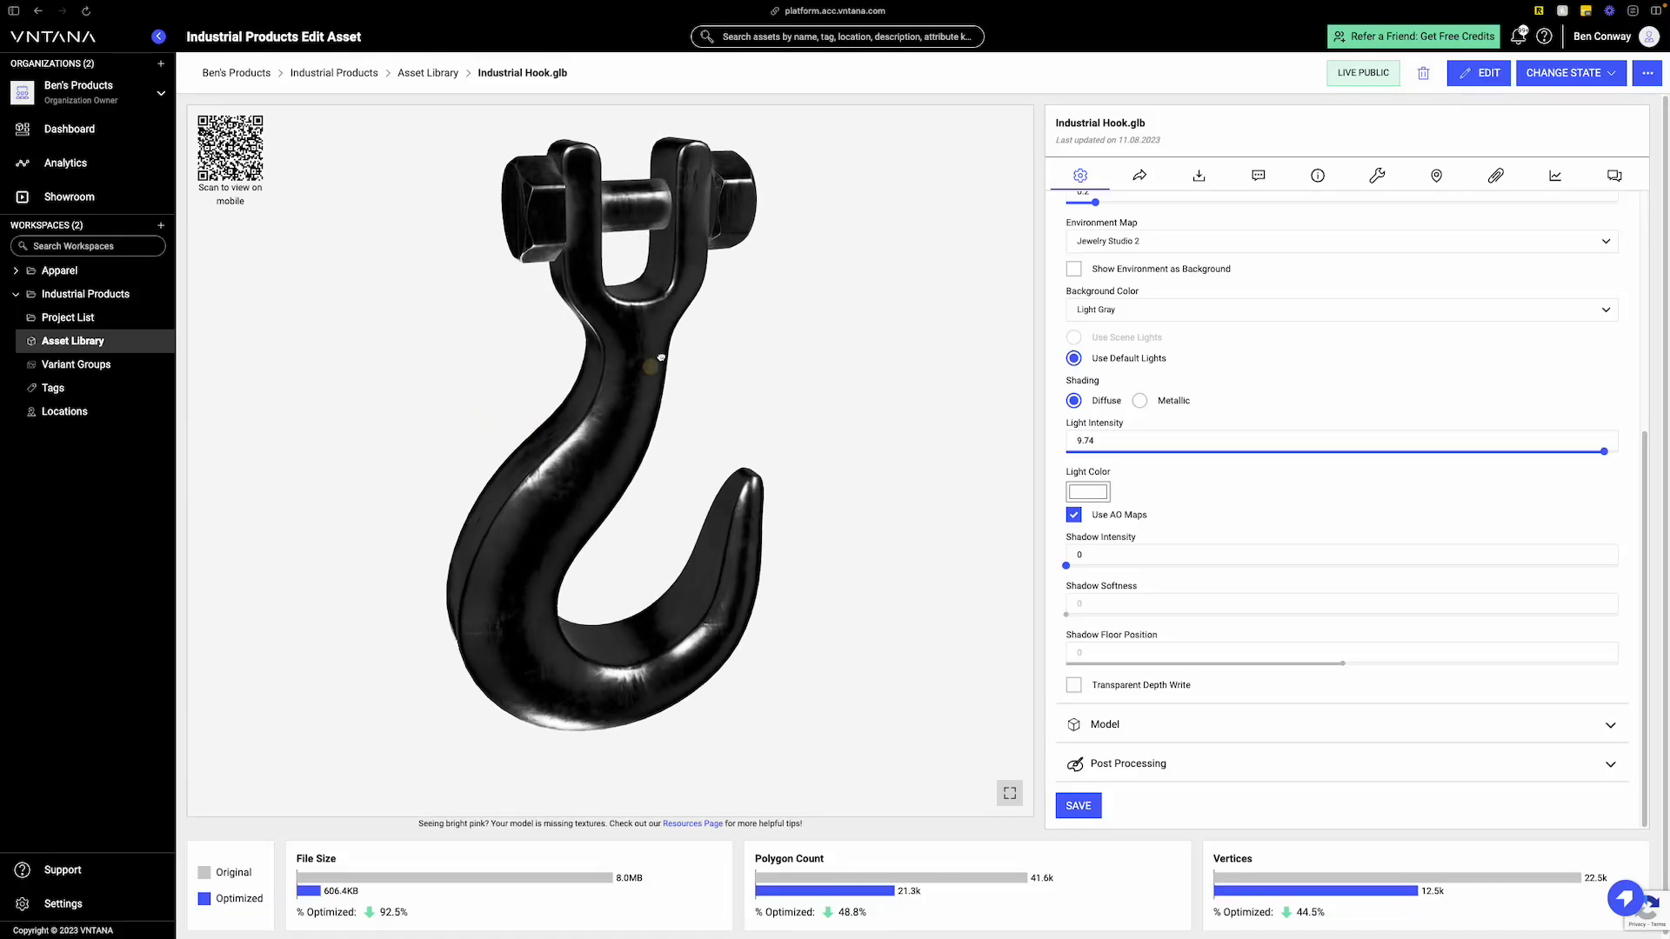
{"action": "left_click_drag", "start_coordinate": [661, 358], "coordinate": [675, 315]}
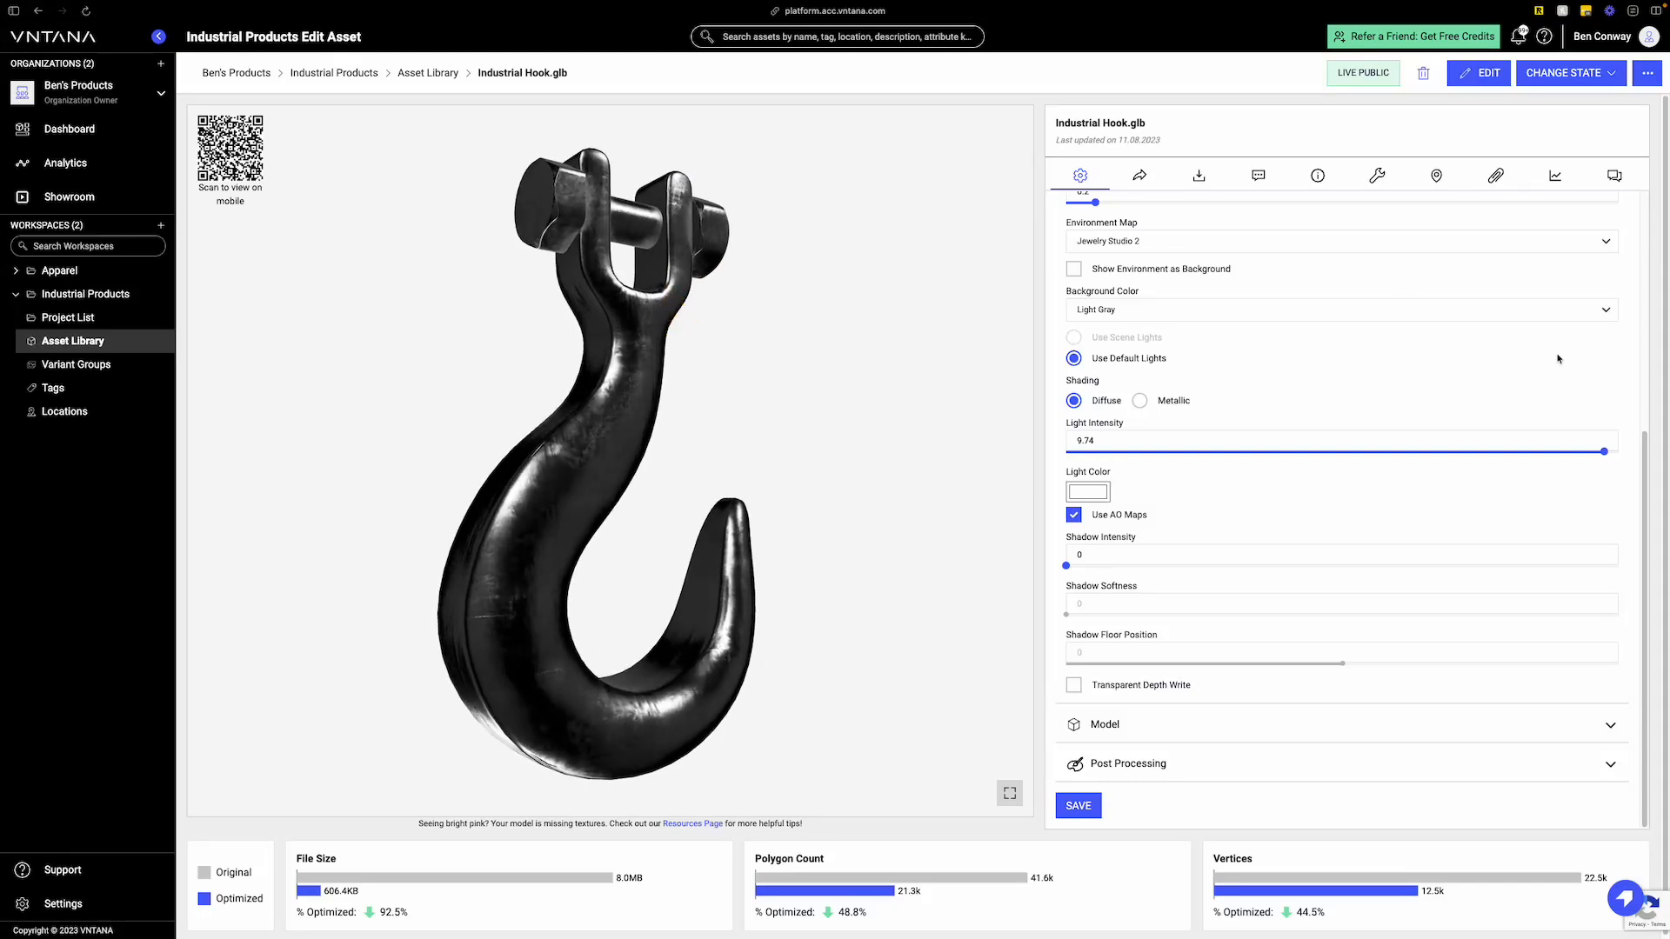
- Set the light intensity to 0 and raise the exposure to about 1.2, so the environment map lights the hook
{"action": "left_click_drag", "start_coordinate": [1602, 451], "coordinate": [949, 521]}
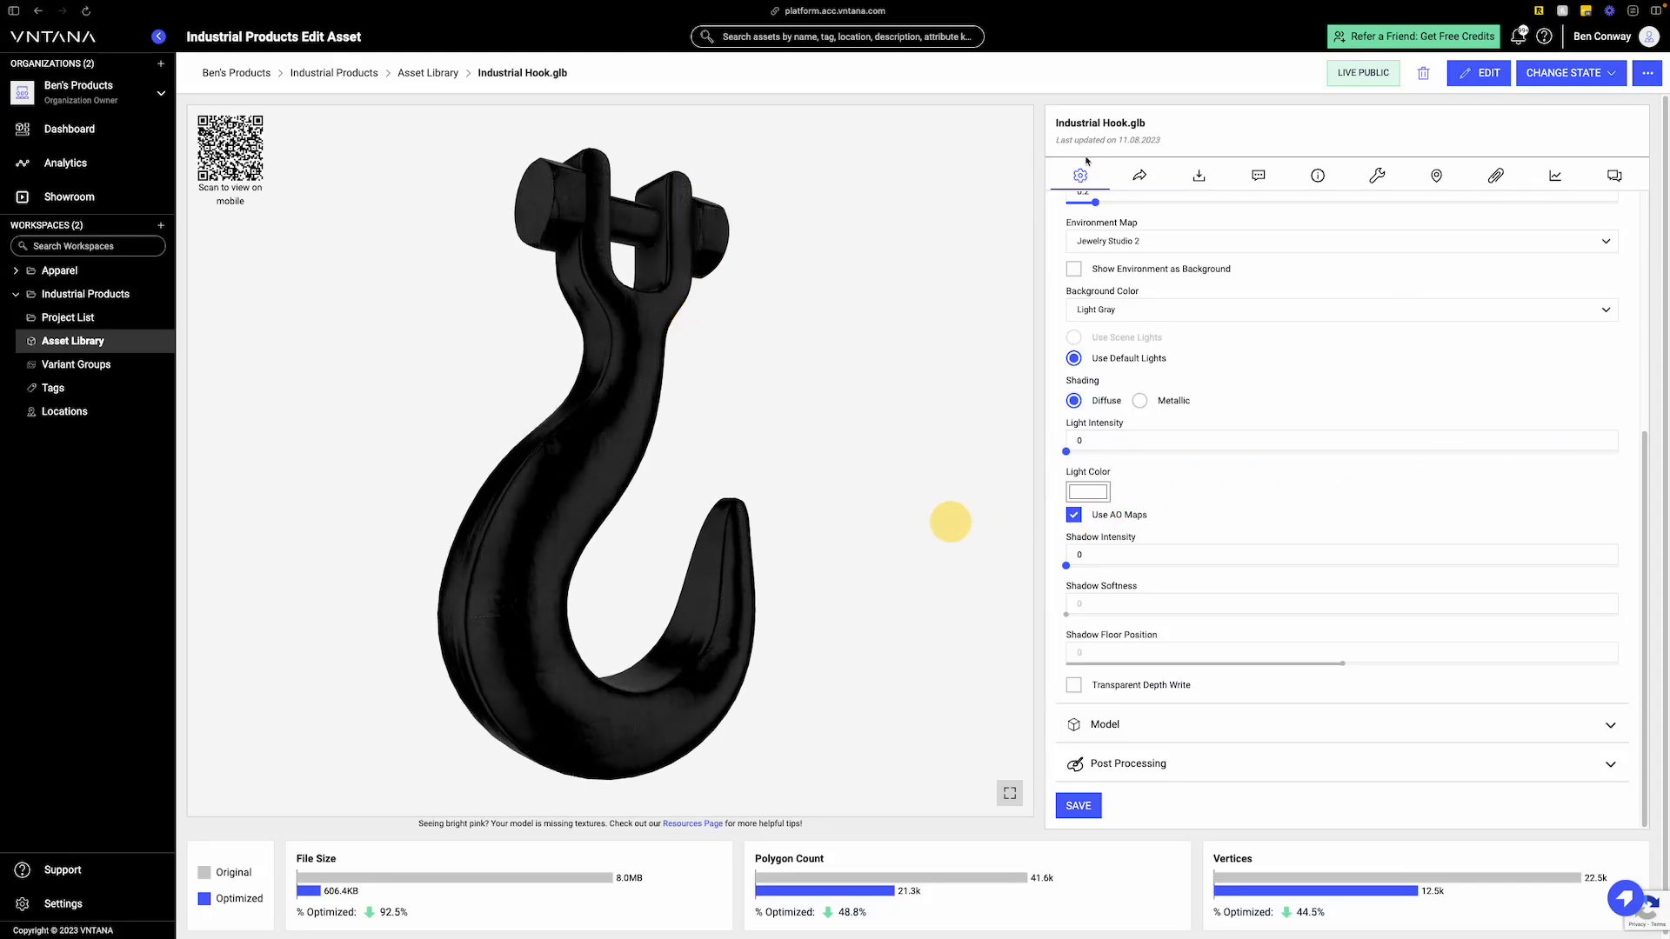
{"action": "mouse_move", "coordinate": [1093, 202]}
{"action": "left_mouse_down"}
{"action": "mouse_move", "coordinate": [1020, 217]}
{"action": "mouse_move", "coordinate": [1386, 202]}
{"action": "left_mouse_up"}
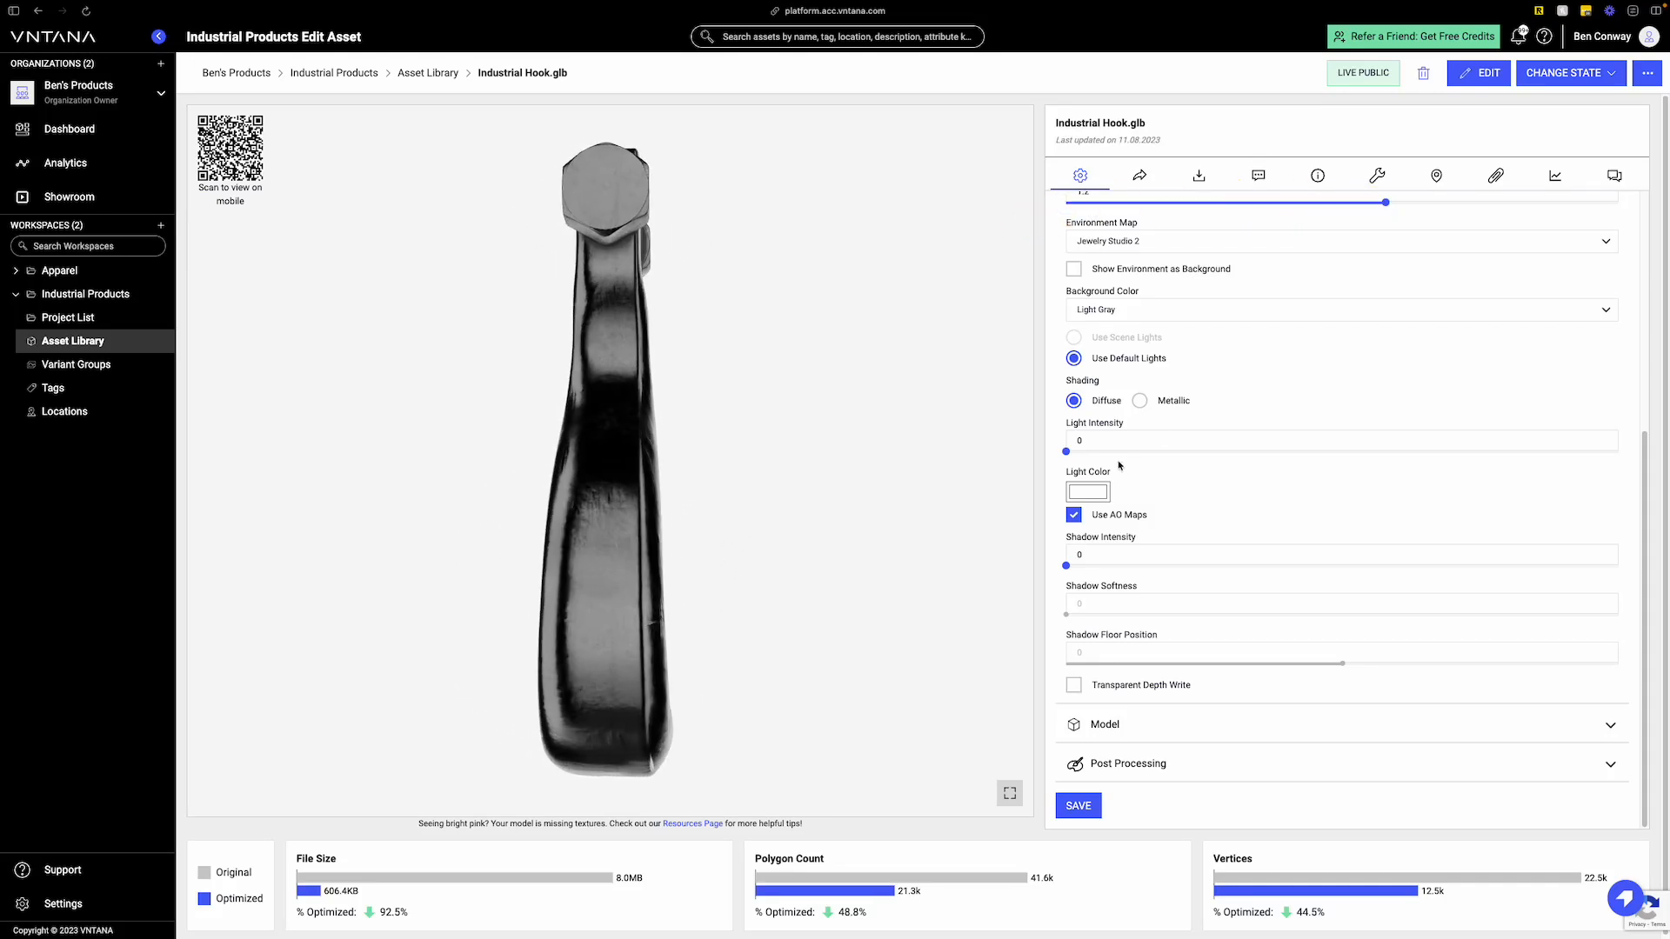
{"action": "left_click_drag", "start_coordinate": [713, 492], "coordinate": [825, 437]}
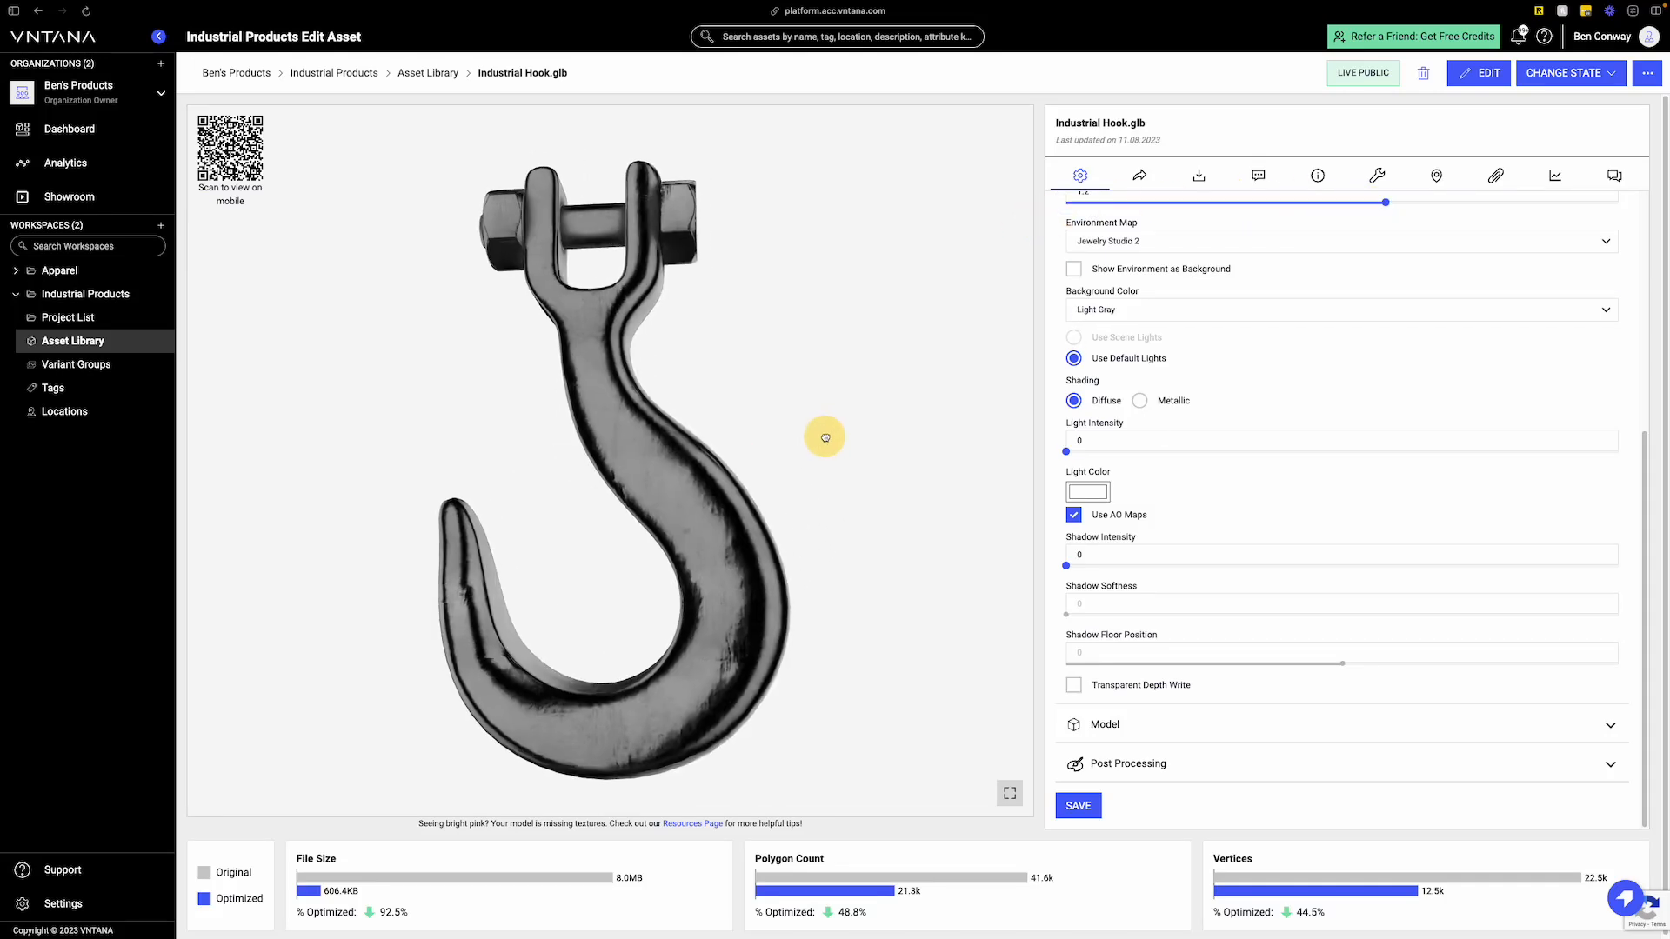
- Show the environment map as the background and raise the exposure to its maximum
{"action": "left_click", "coordinate": [1074, 269]}
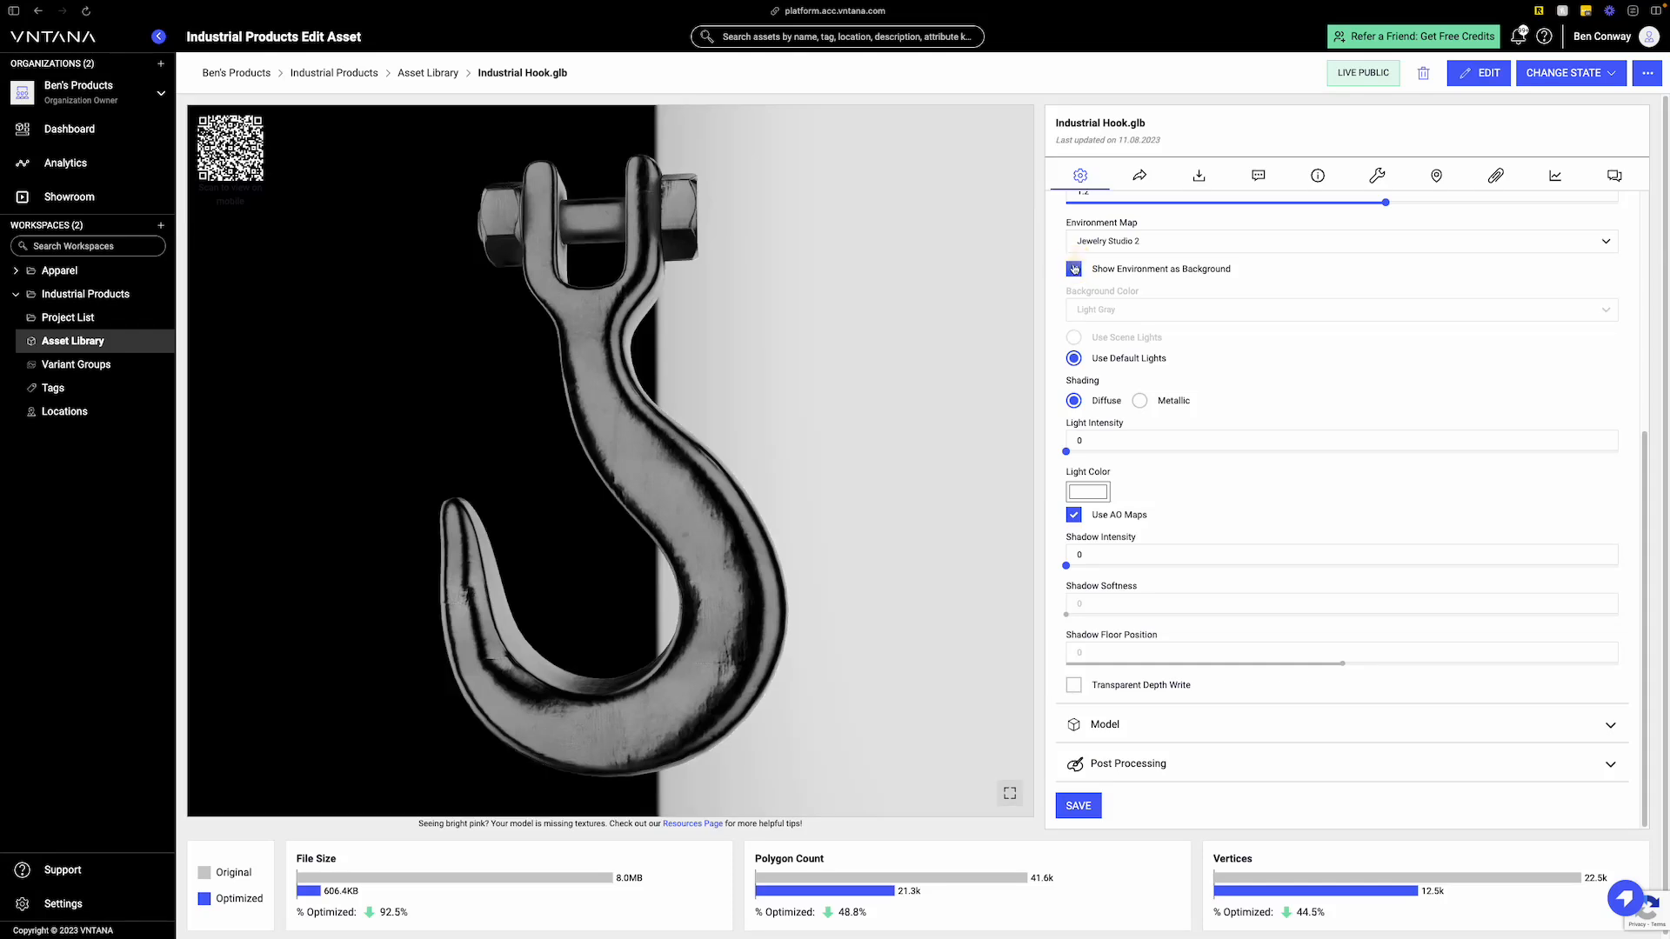
{"action": "left_click_drag", "start_coordinate": [920, 365], "coordinate": [951, 373]}
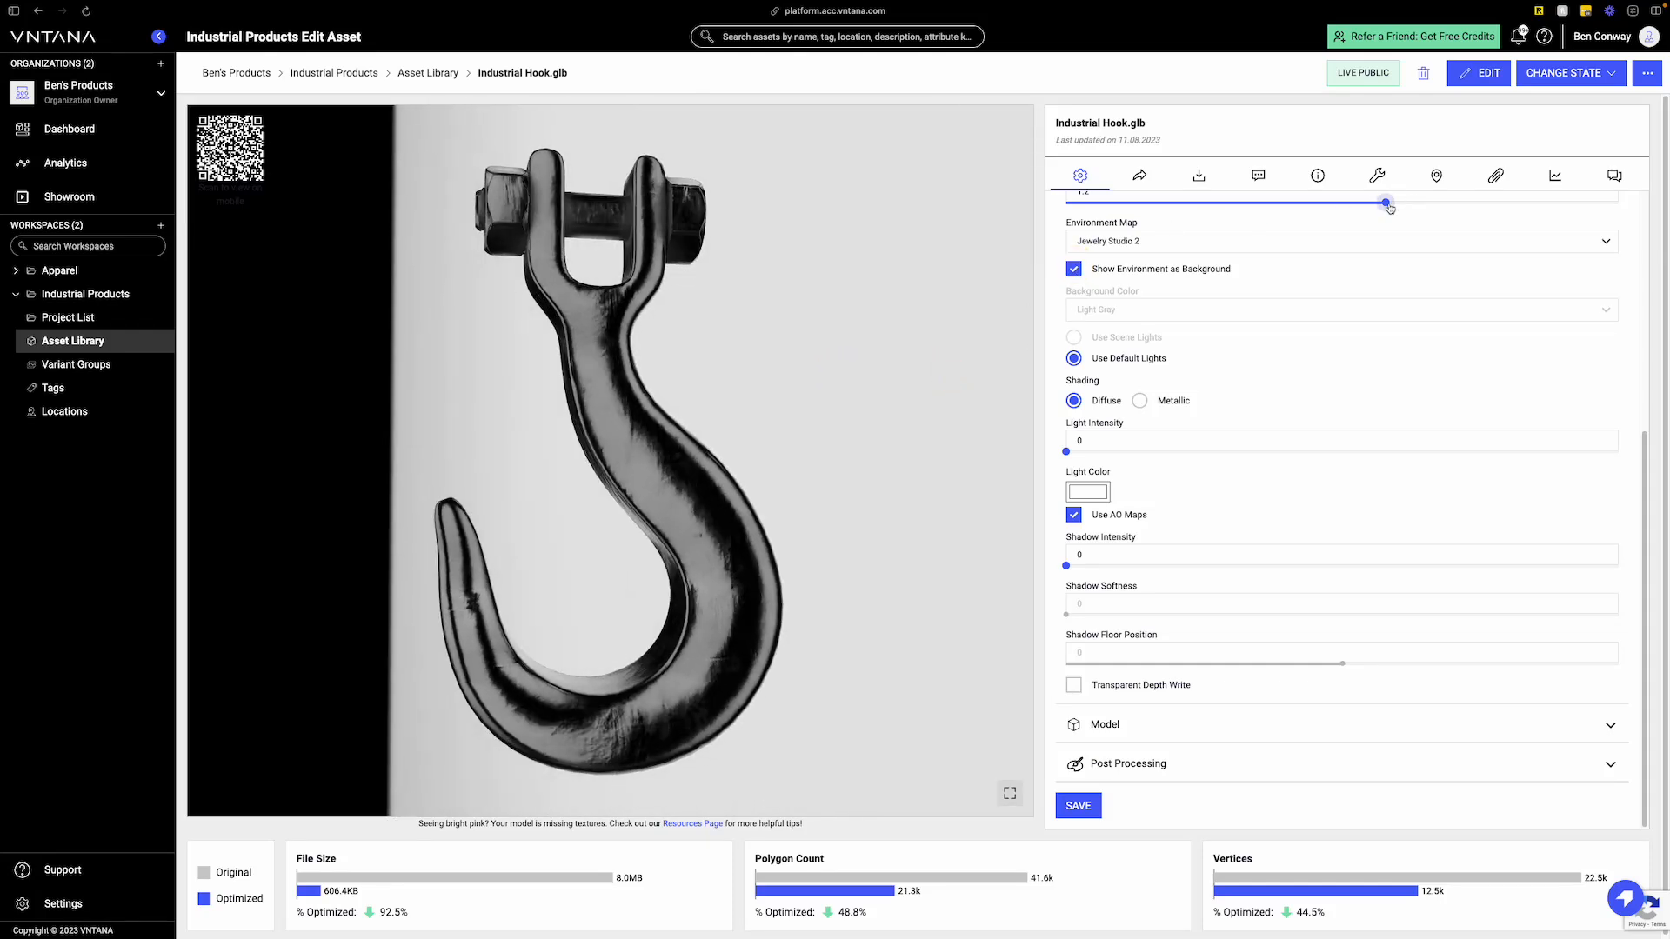
{"action": "left_click_drag", "start_coordinate": [1388, 207], "coordinate": [1651, 251]}
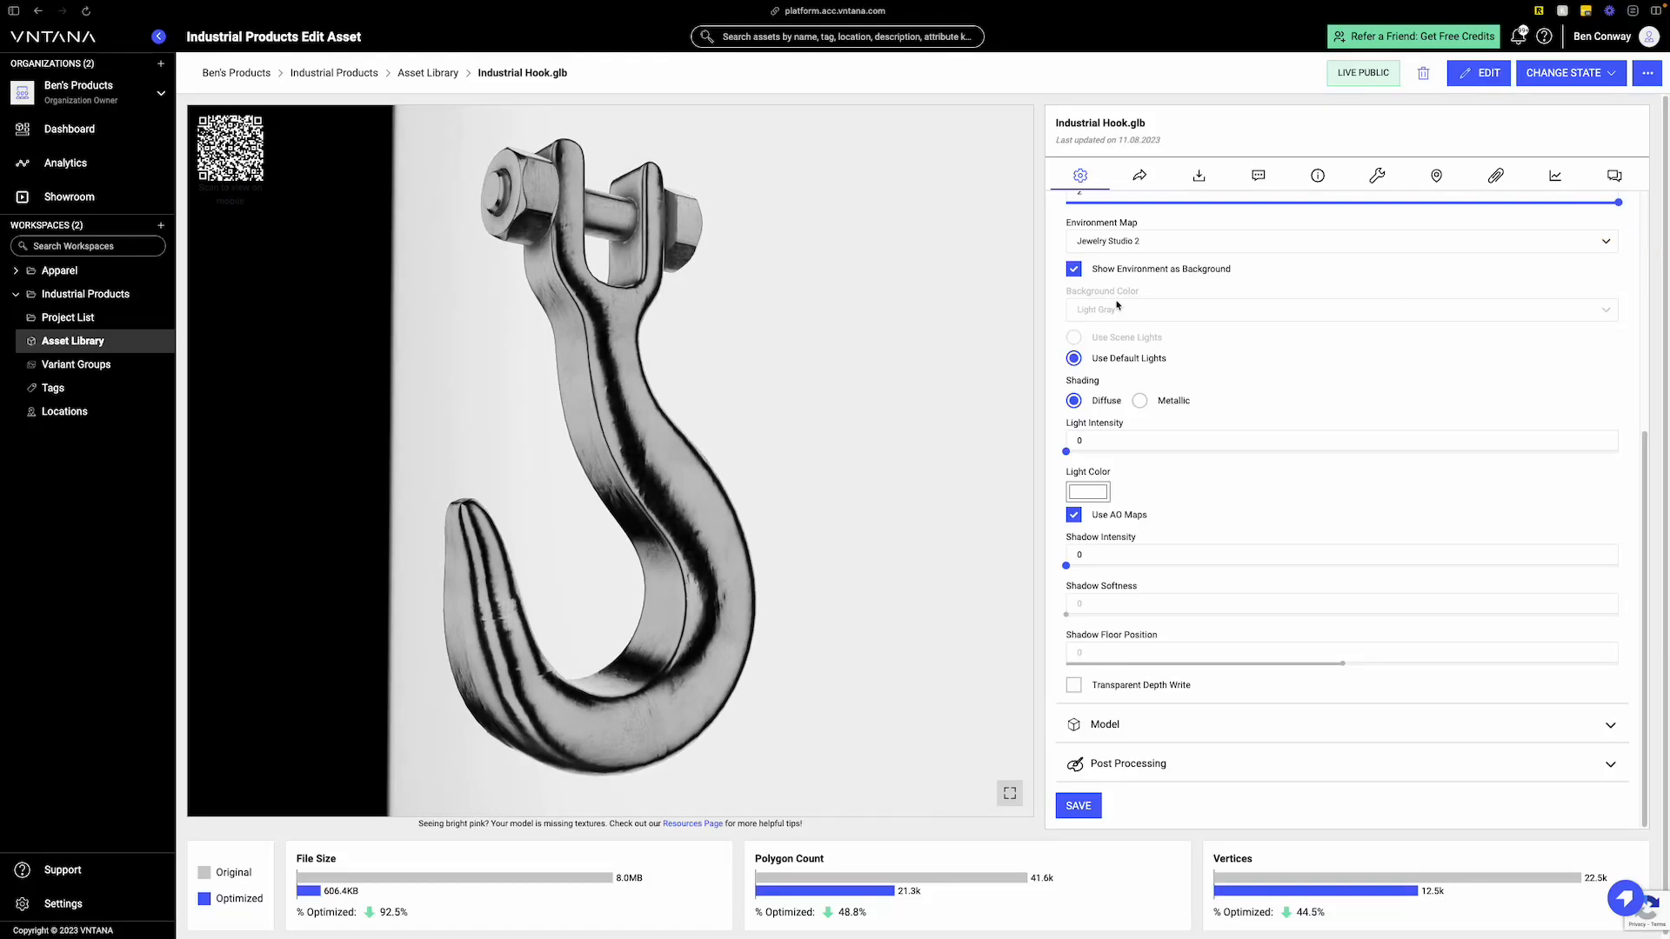
- Stop showing the environment map as the background and set the light color to red
{"action": "left_click", "coordinate": [1074, 269]}
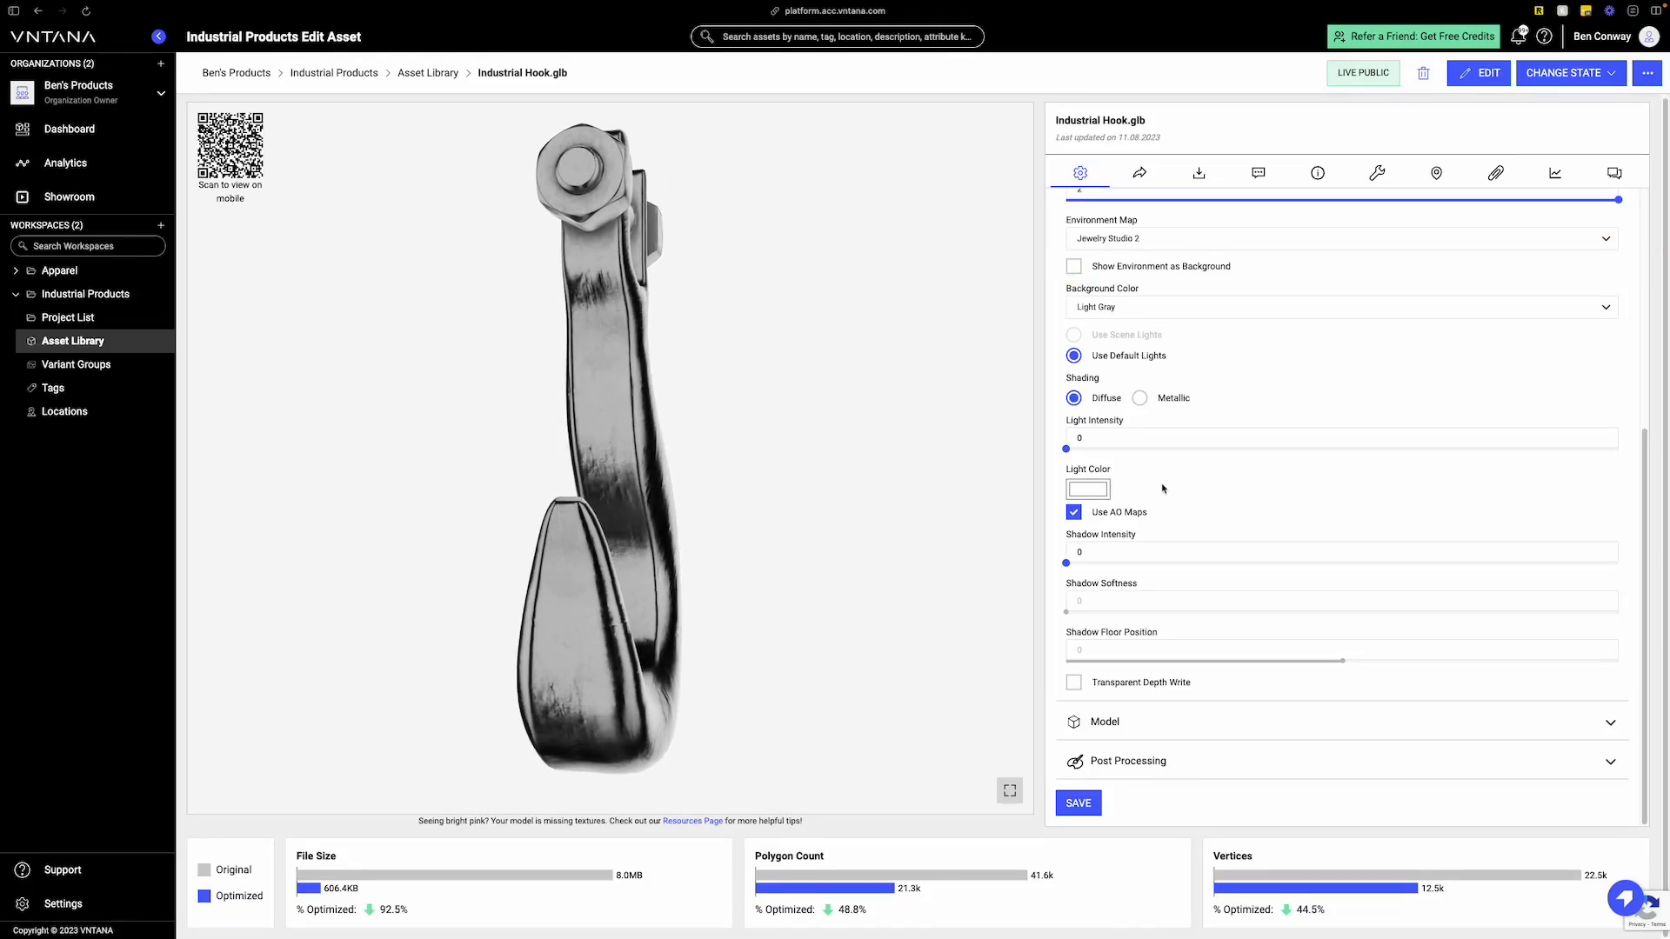
{"action": "left_click", "coordinate": [1097, 492]}
{"action": "left_click_drag", "start_coordinate": [1183, 513], "coordinate": [1206, 509]}
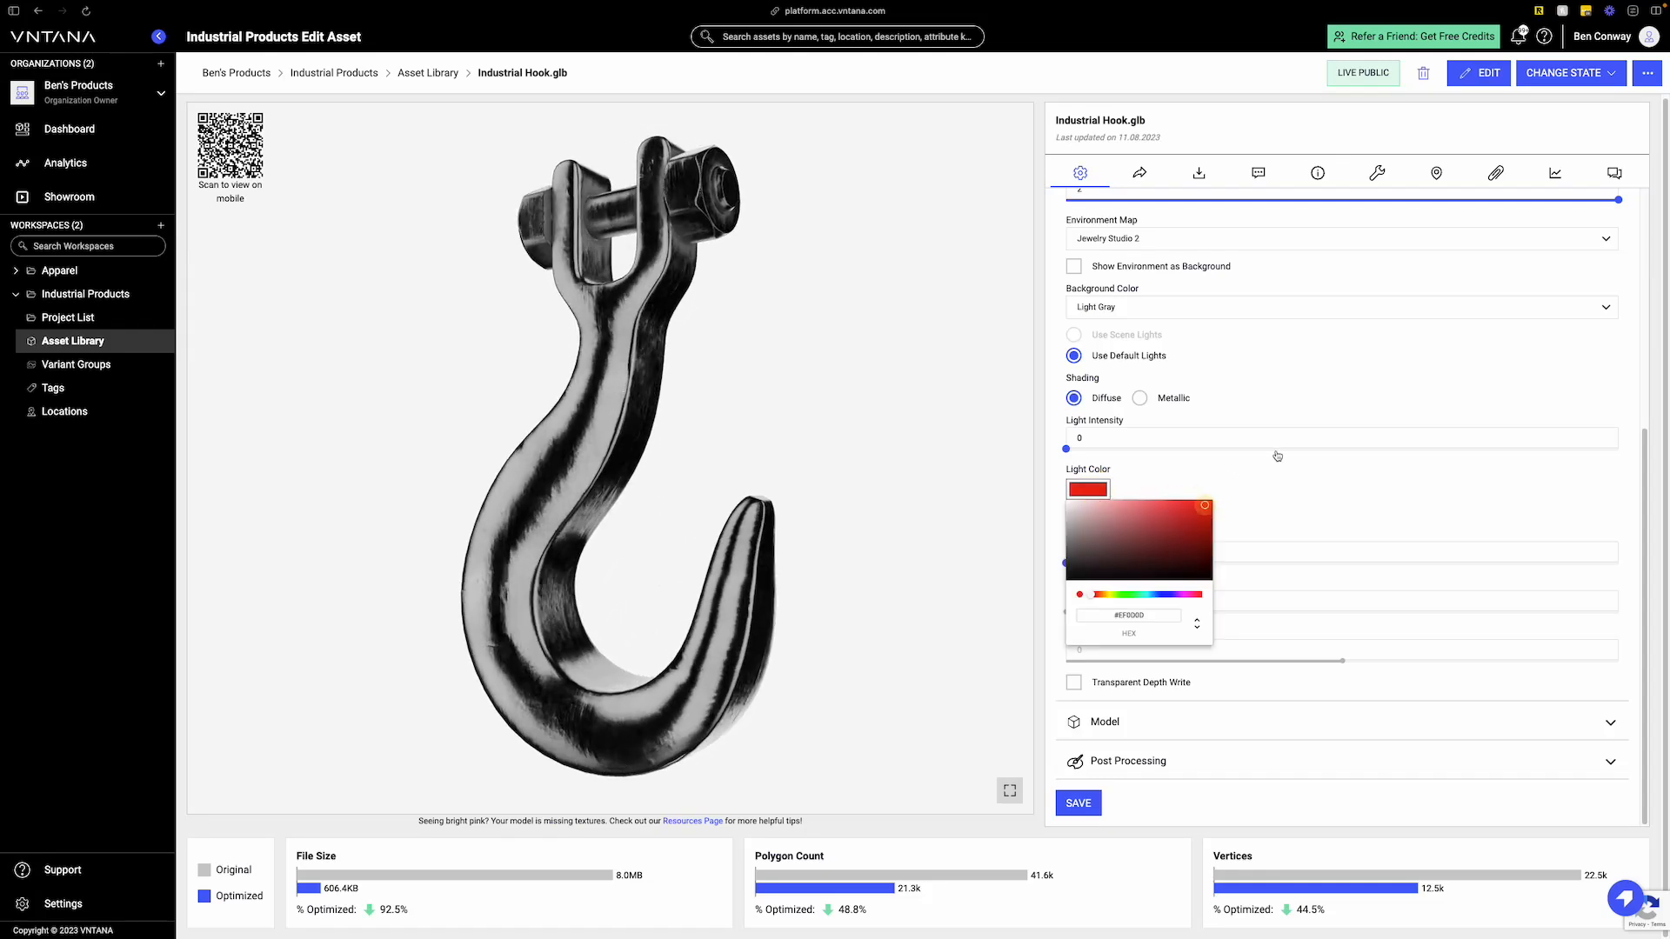
- Set the light intensity to 3.25 and the shadow intensity to 0.5
{"action": "left_click", "coordinate": [1276, 448]}
{"action": "left_click_drag", "start_coordinate": [1069, 447], "coordinate": [1245, 445]}
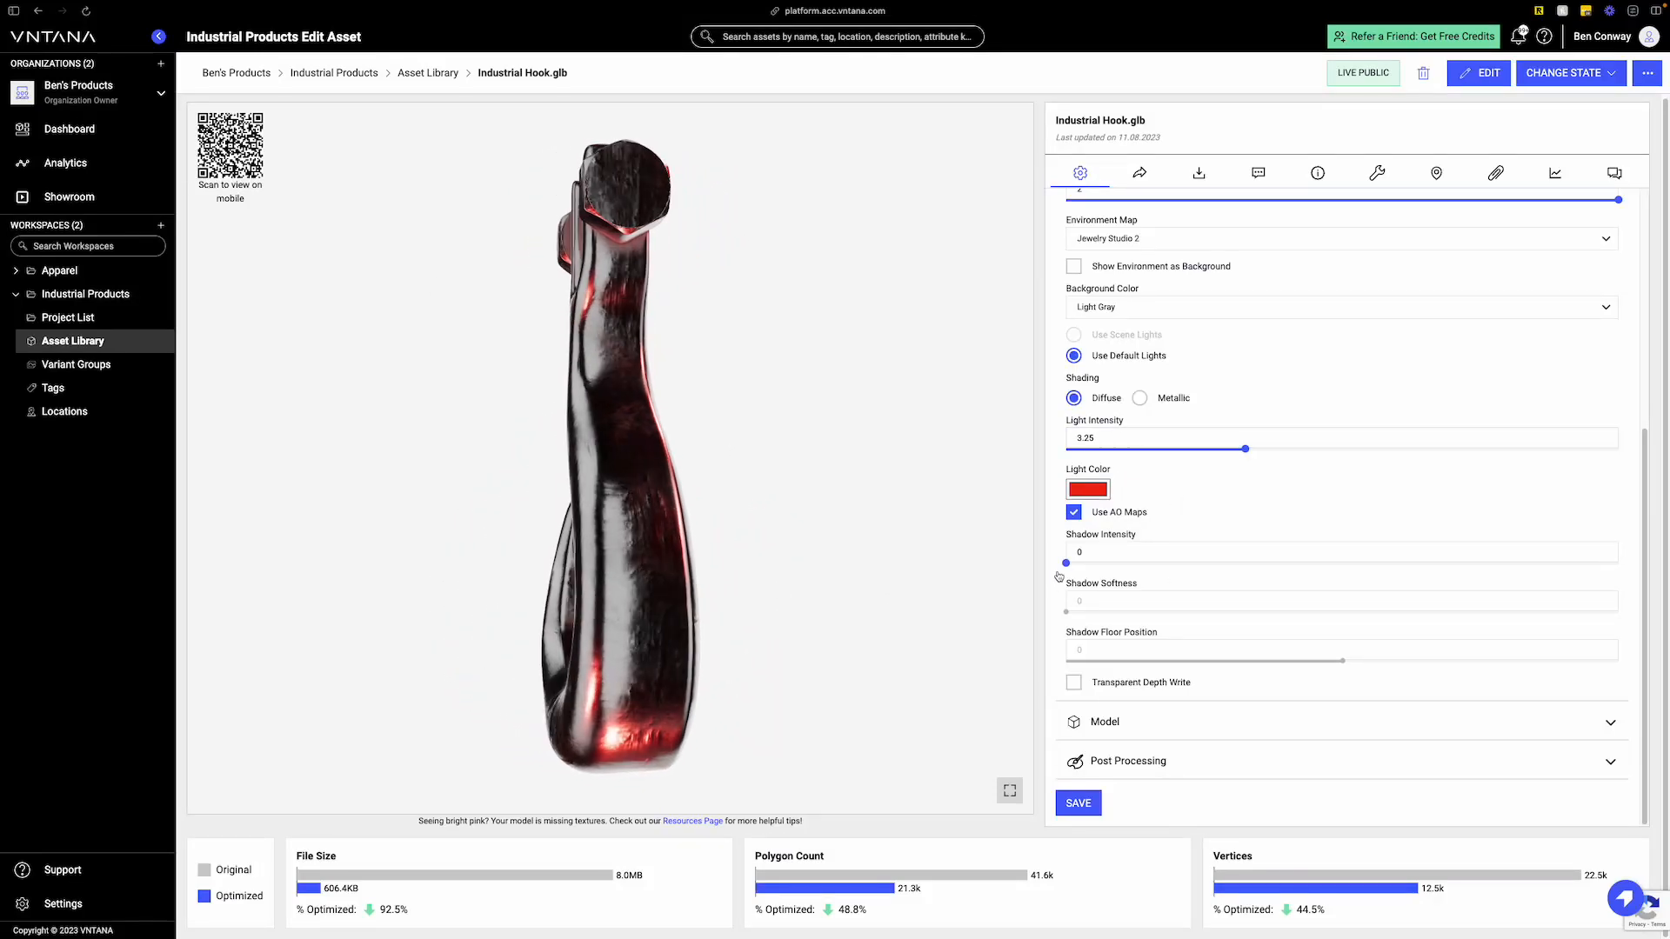
{"action": "mouse_move", "coordinate": [1066, 563]}
{"action": "left_mouse_down"}
{"action": "mouse_move", "coordinate": [1130, 556]}
{"action": "mouse_move", "coordinate": [1093, 562]}
{"action": "left_mouse_up"}
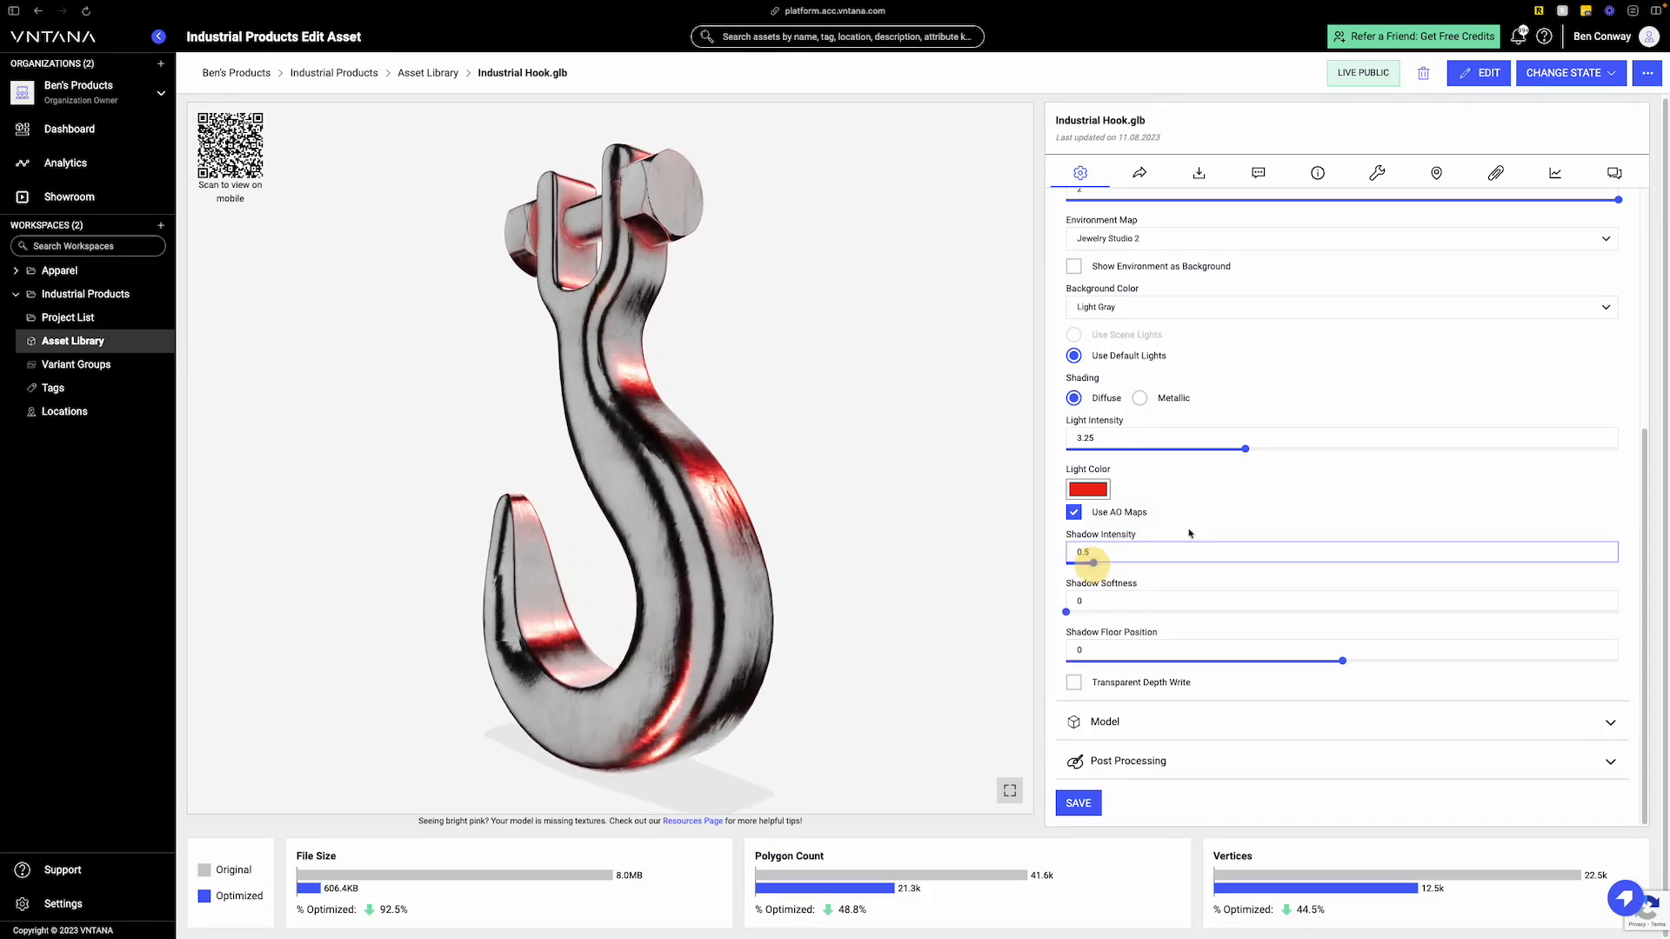
- Expand the model orientation settings, turn off Auto Rotate, and reload the page to discard the unsaved viewer settings
{"action": "left_click", "coordinate": [1137, 724]}
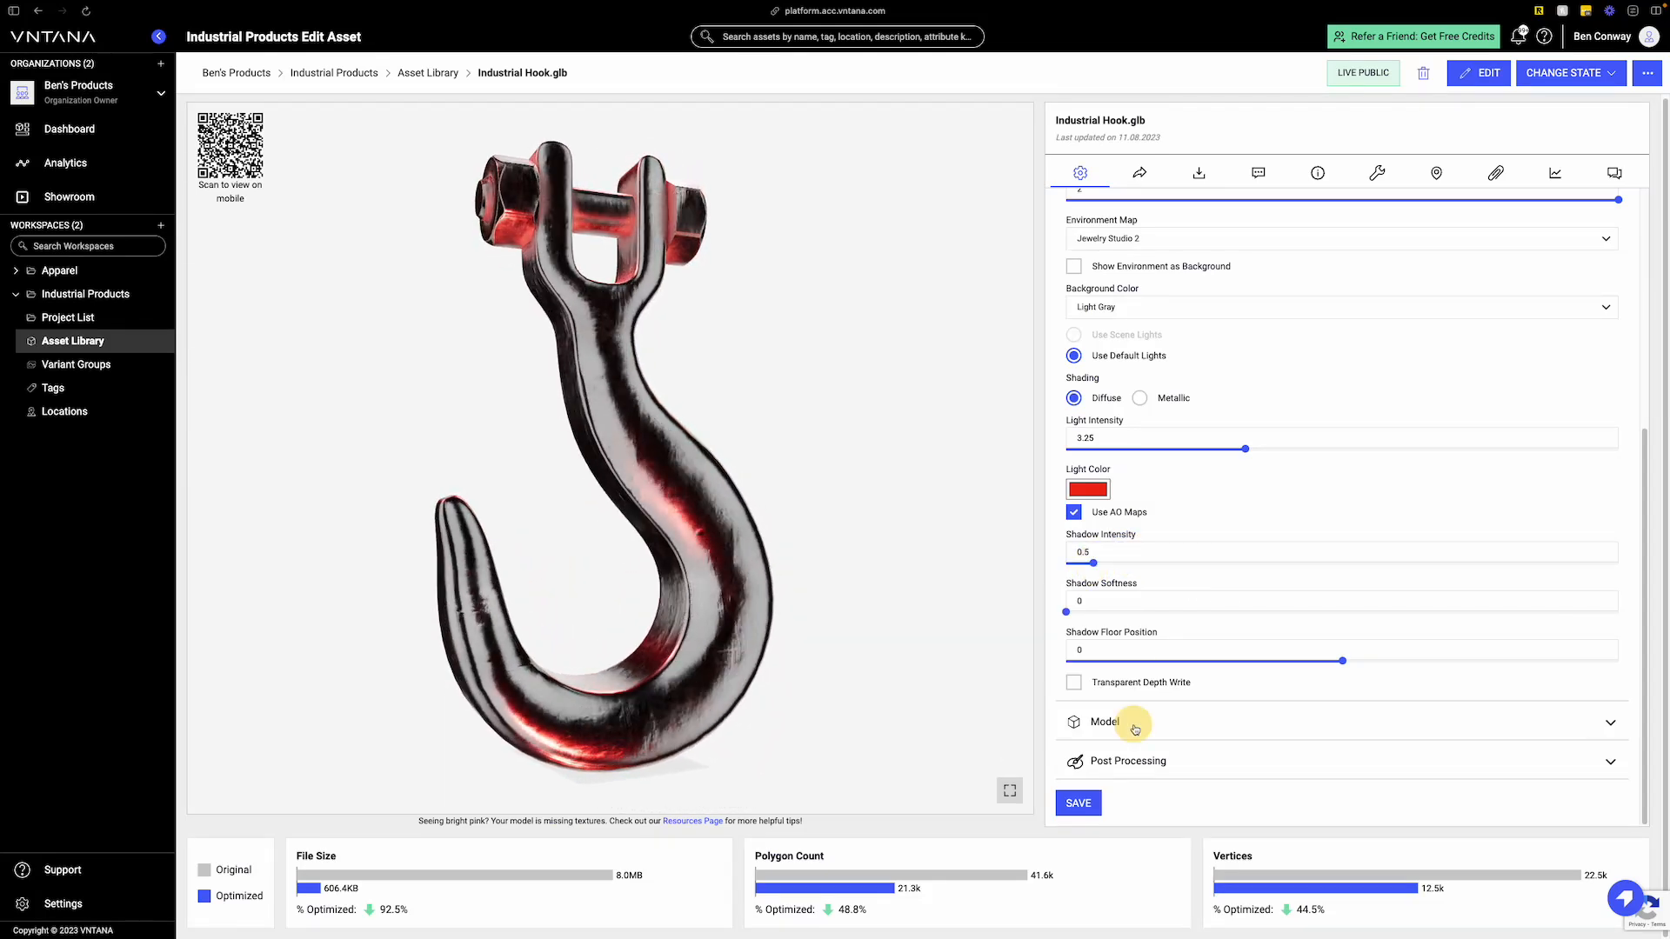
{"action": "left_click", "coordinate": [1131, 671]}
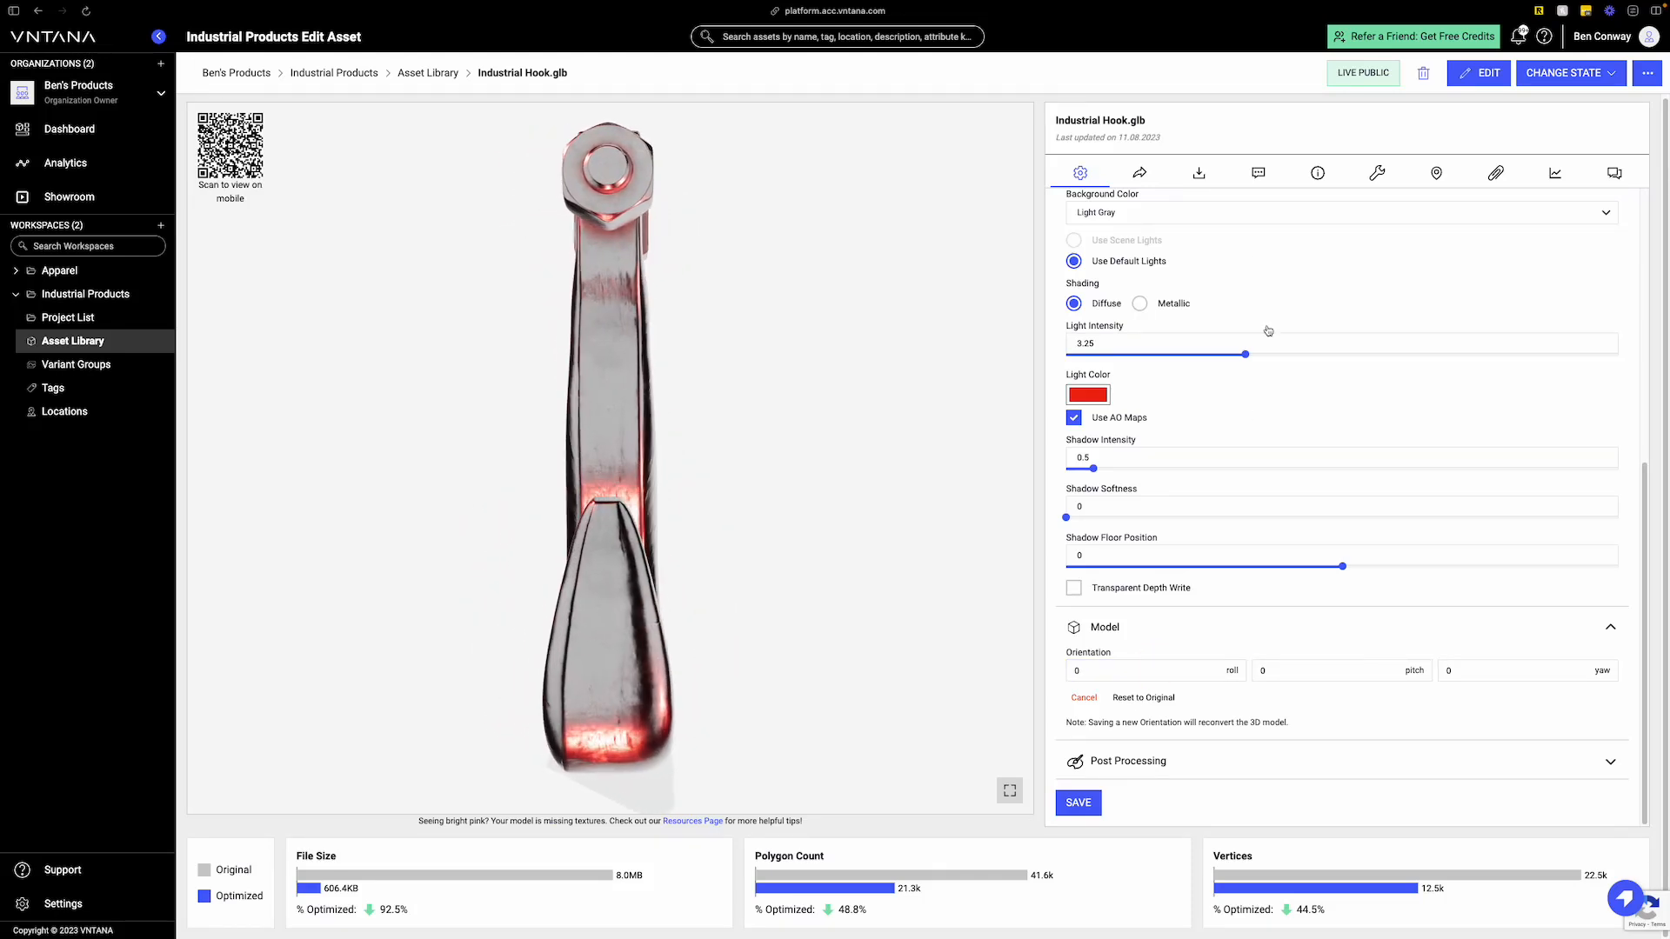
{"action": "scroll", "coordinate": [1260, 335], "scroll_direction": "up", "scroll_amount": 5}
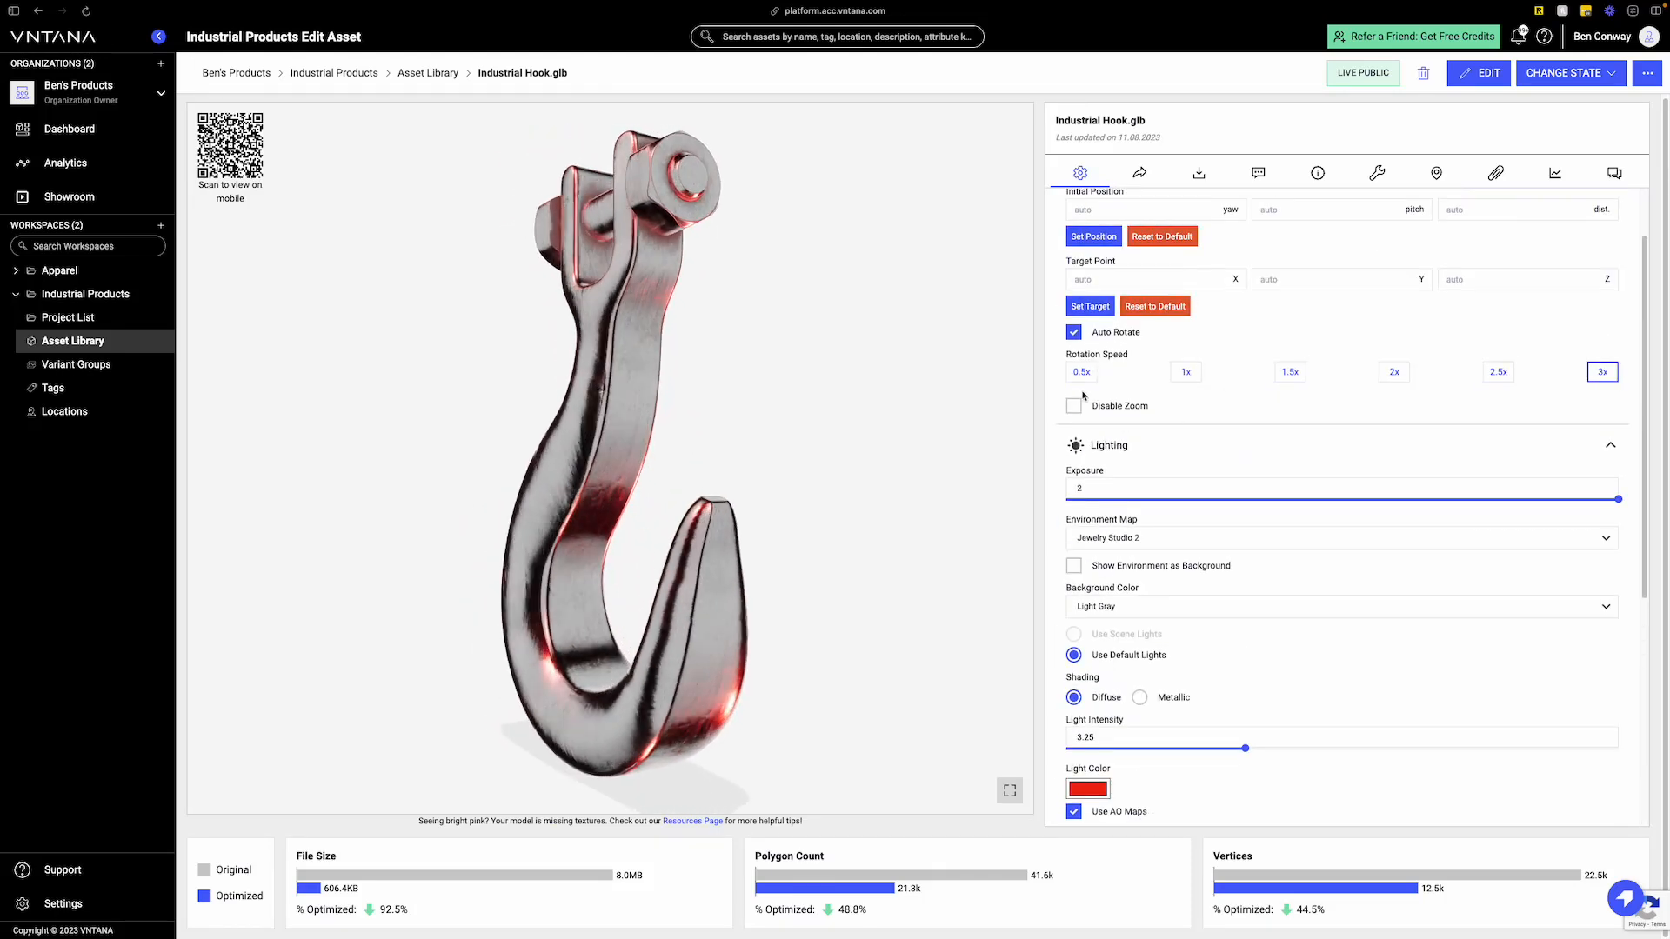
{"action": "left_click", "coordinate": [1073, 331]}
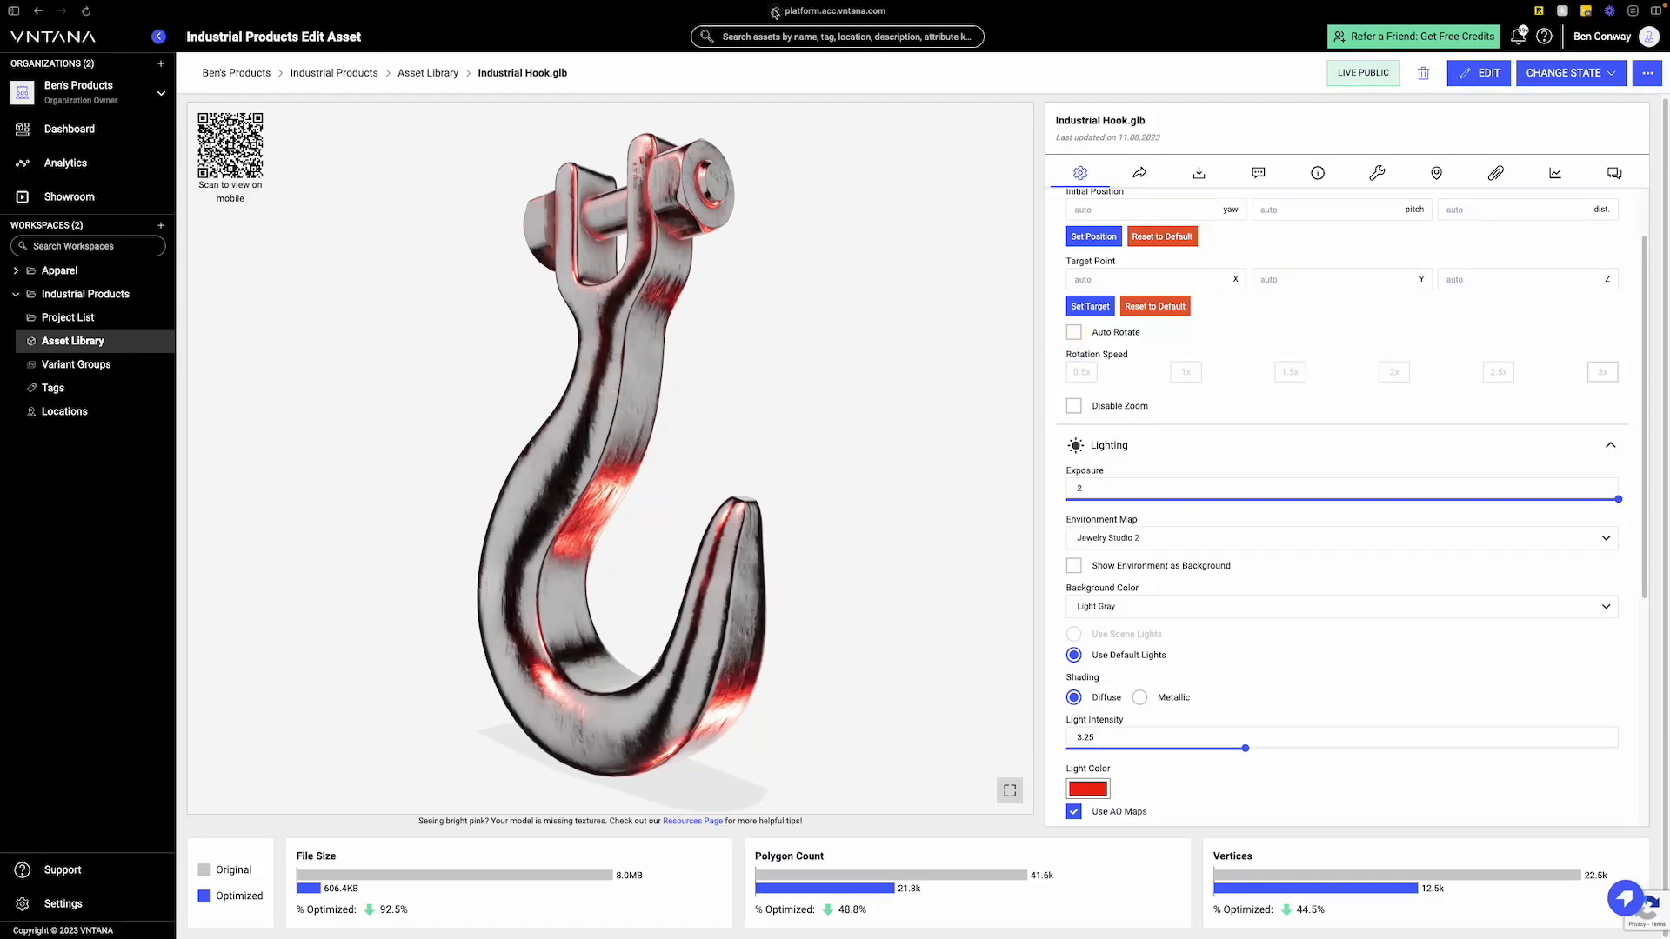
{"action": "left_click", "coordinate": [85, 11]}
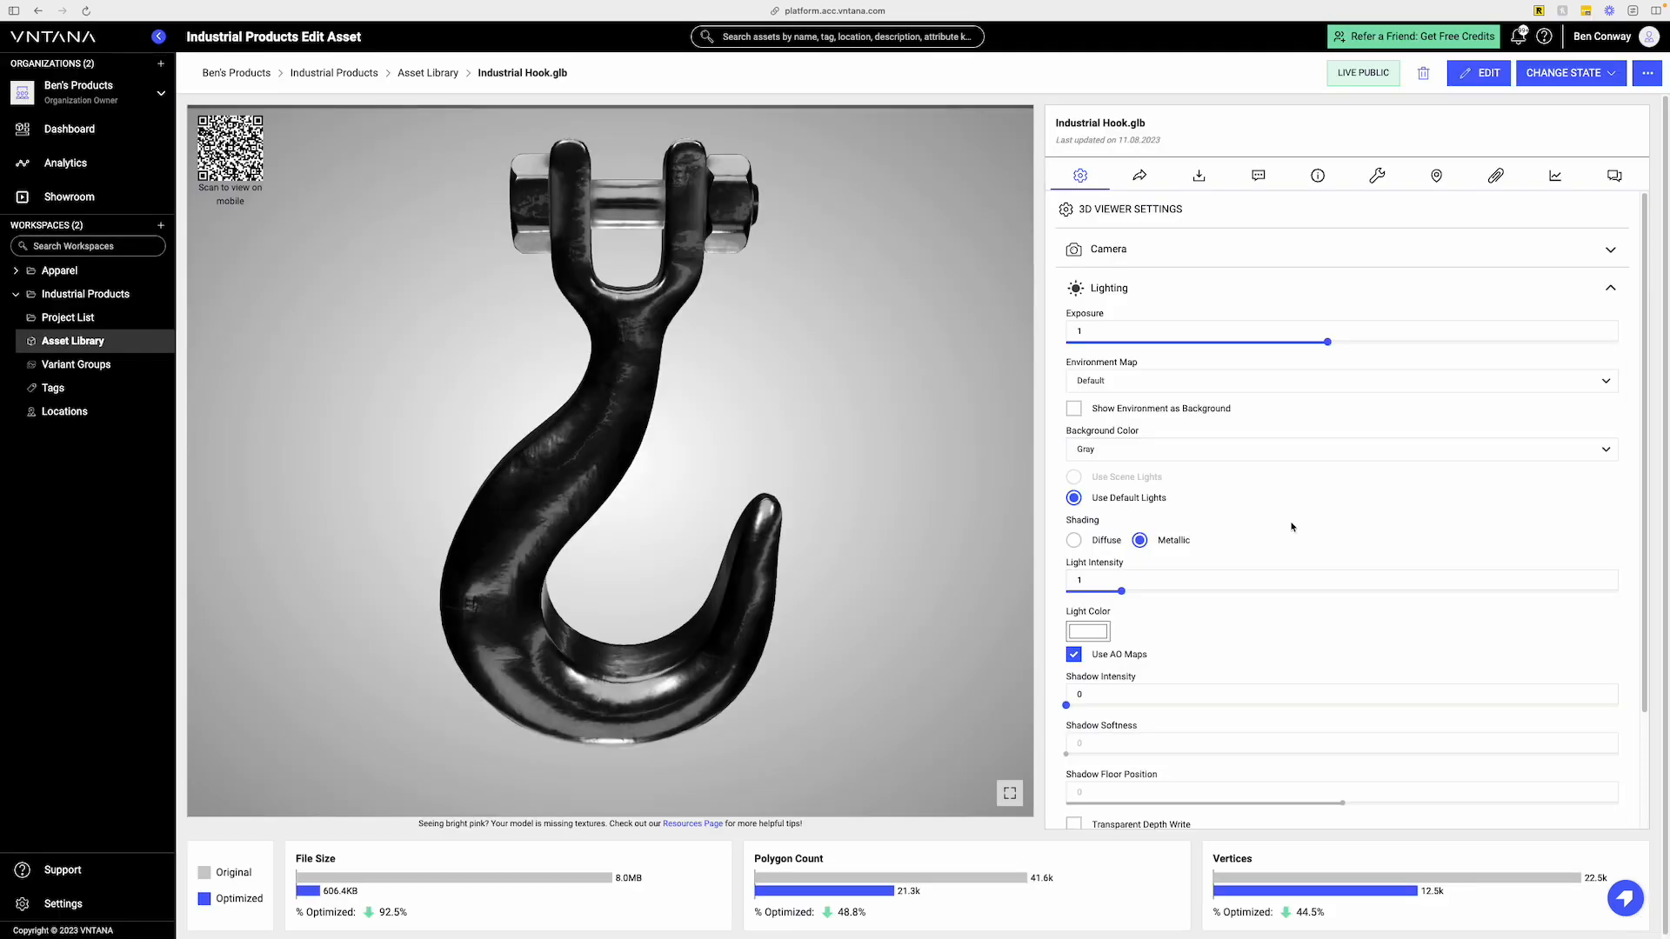
- Try a roll of 90 for the model's orientation and clear the roll value again
{"action": "scroll", "coordinate": [1121, 532], "scroll_direction": "down", "scroll_amount": 3}
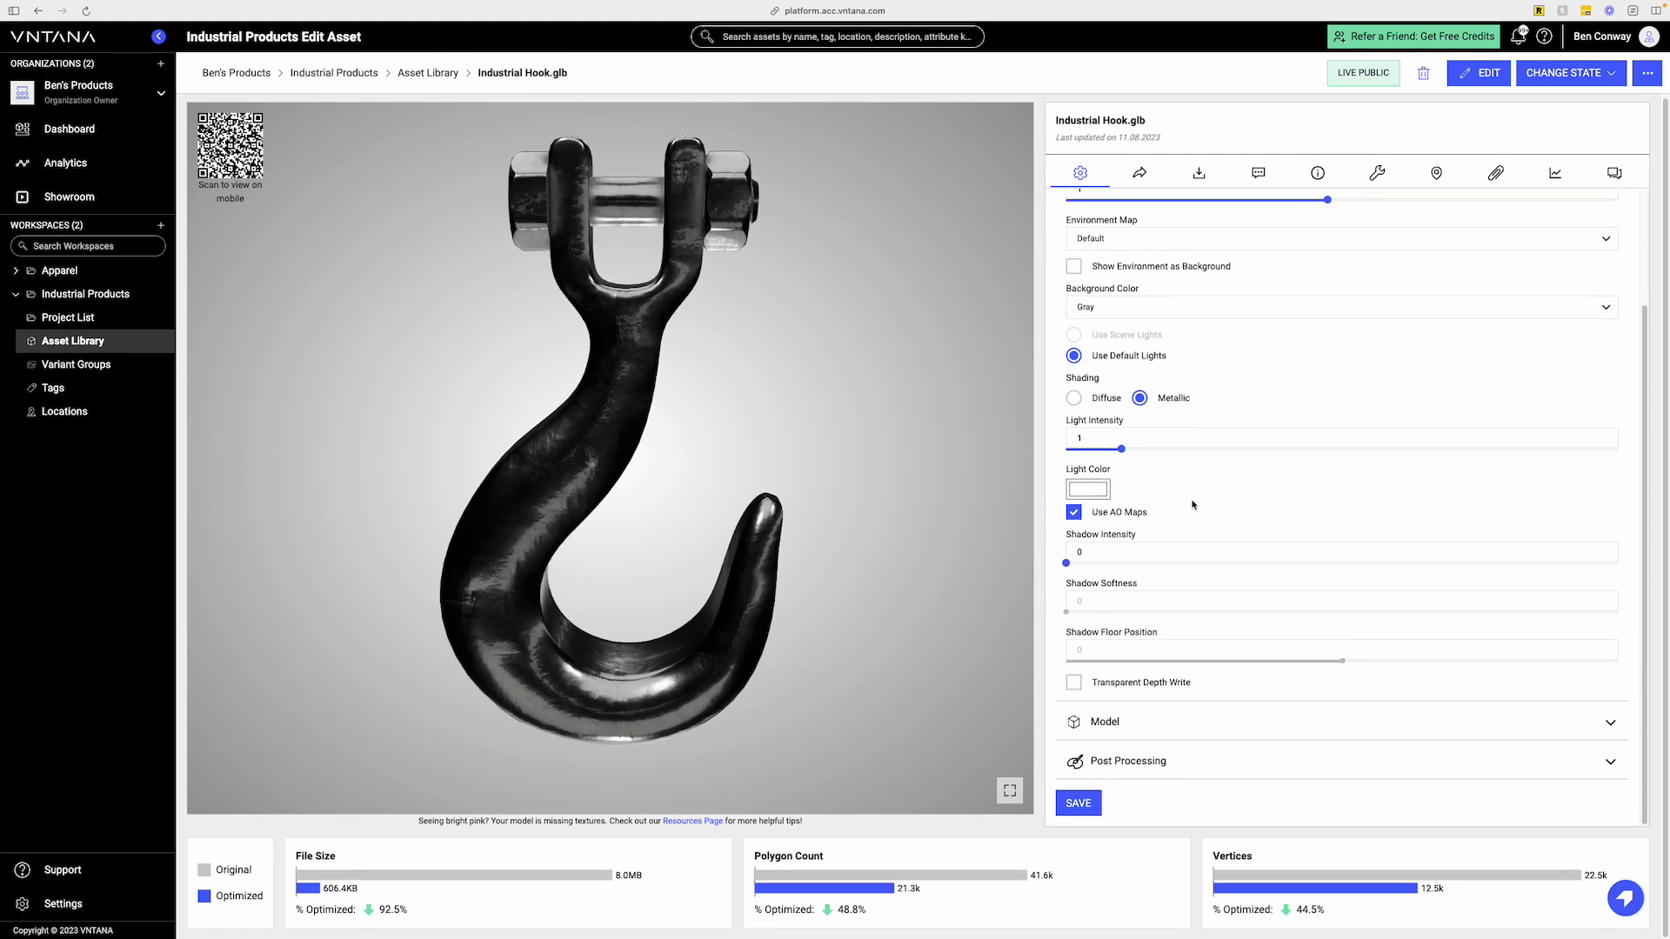
{"action": "left_click", "coordinate": [1113, 722]}
{"action": "scroll", "coordinate": [1141, 650], "scroll_direction": "down", "scroll_amount": 2}
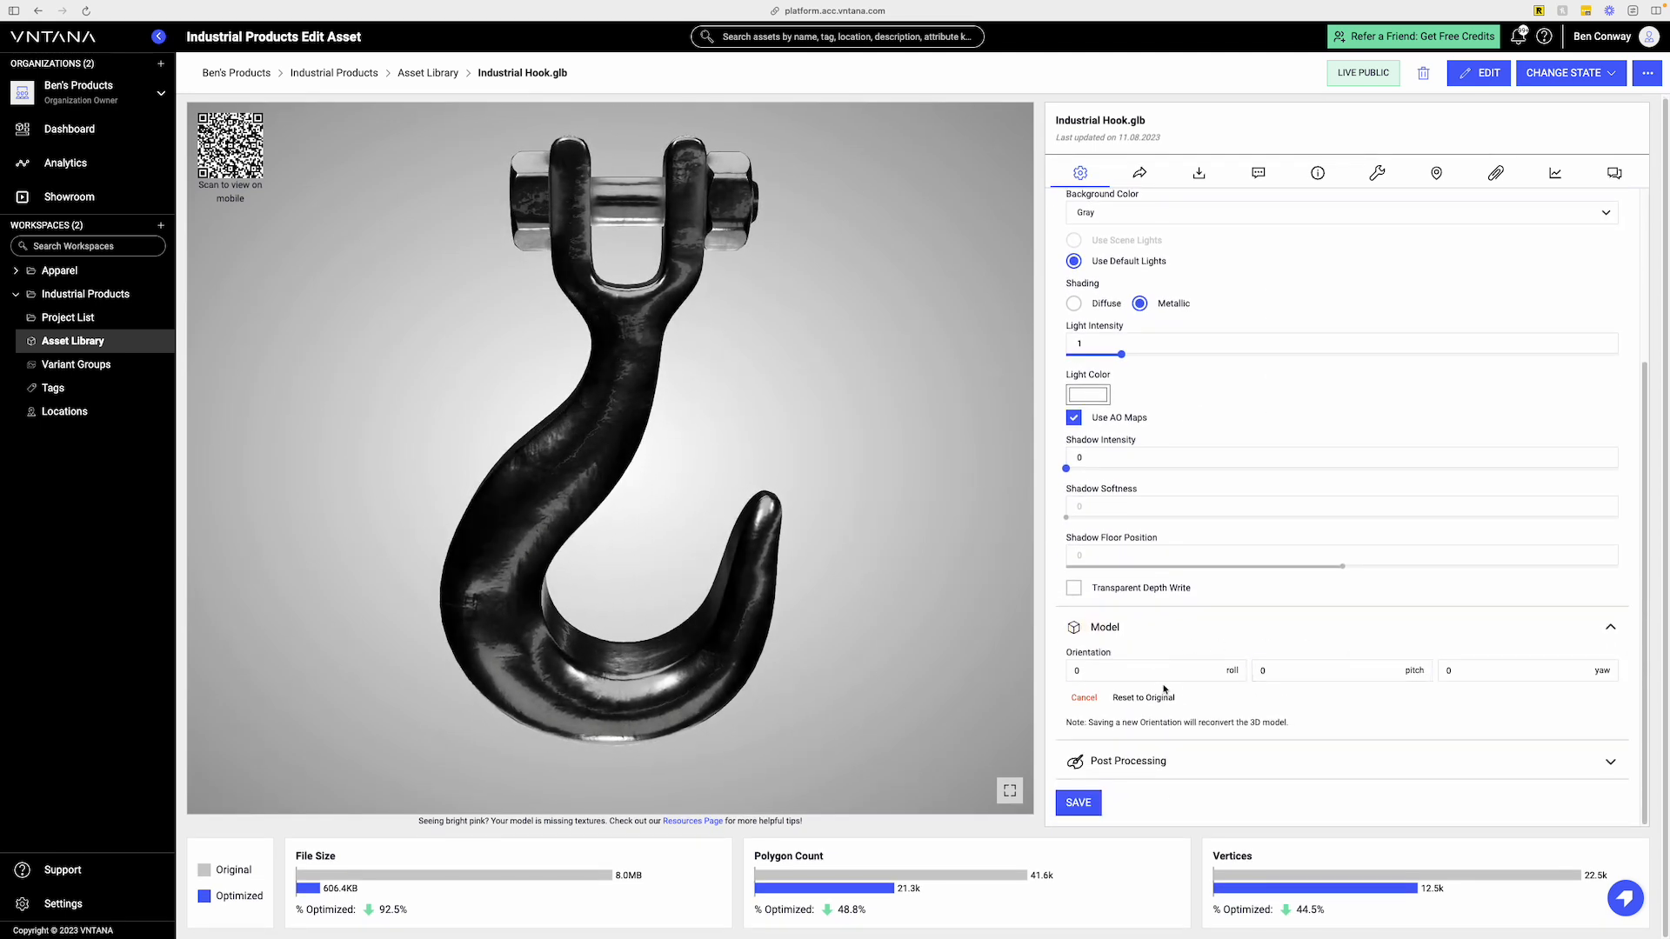
{"action": "left_click_drag", "start_coordinate": [1122, 675], "coordinate": [1062, 673]}
{"action": "type", "text": "90"}
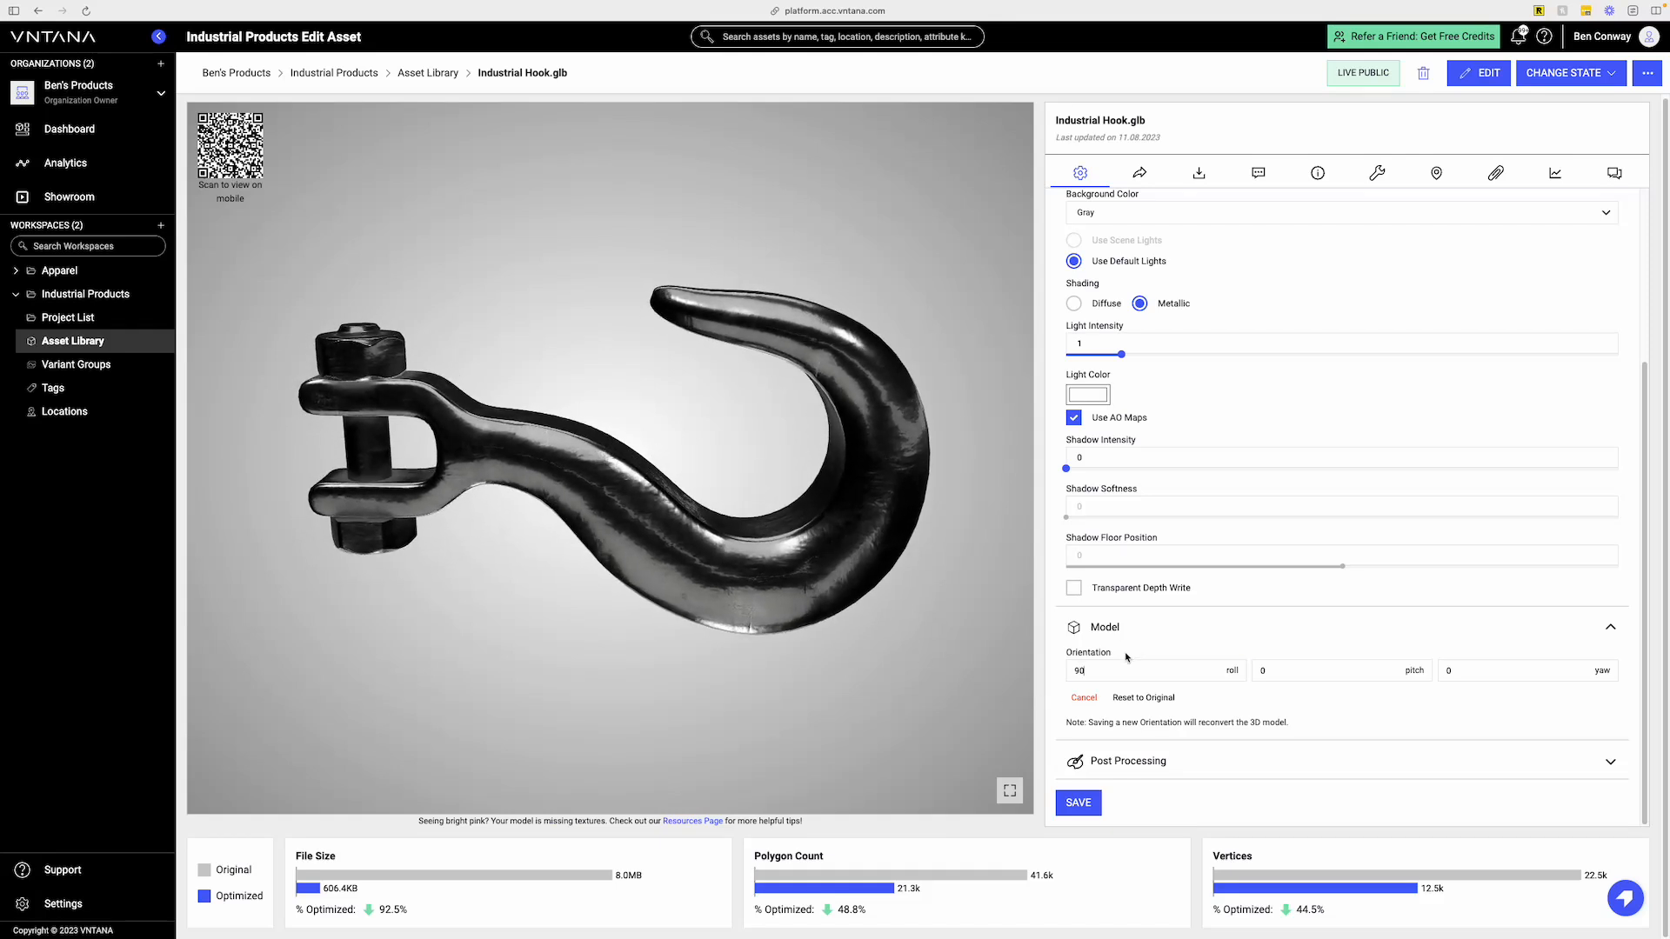
{"action": "key", "text": "BackSpace"}
{"action": "key", "text": "BackSpace"}
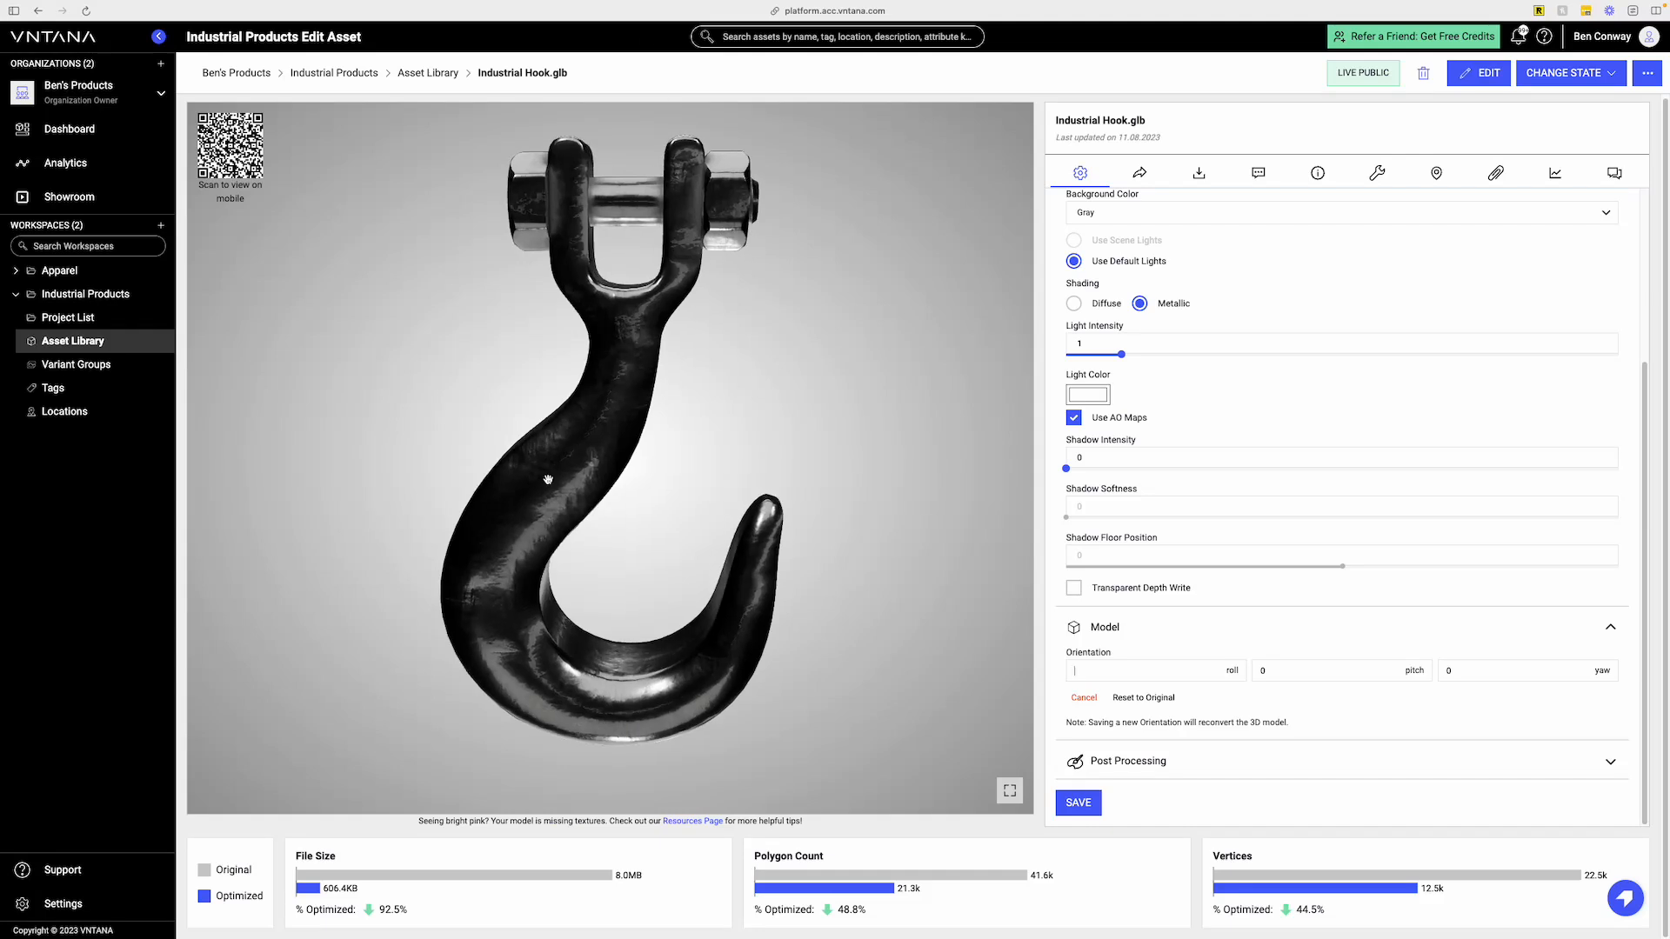
- Configure post processing with SMAA enabled, Sharpen 0.1, Bloom Strength 0.35 and Bloom Threshold 2.19
{"action": "left_click", "coordinate": [1148, 764]}
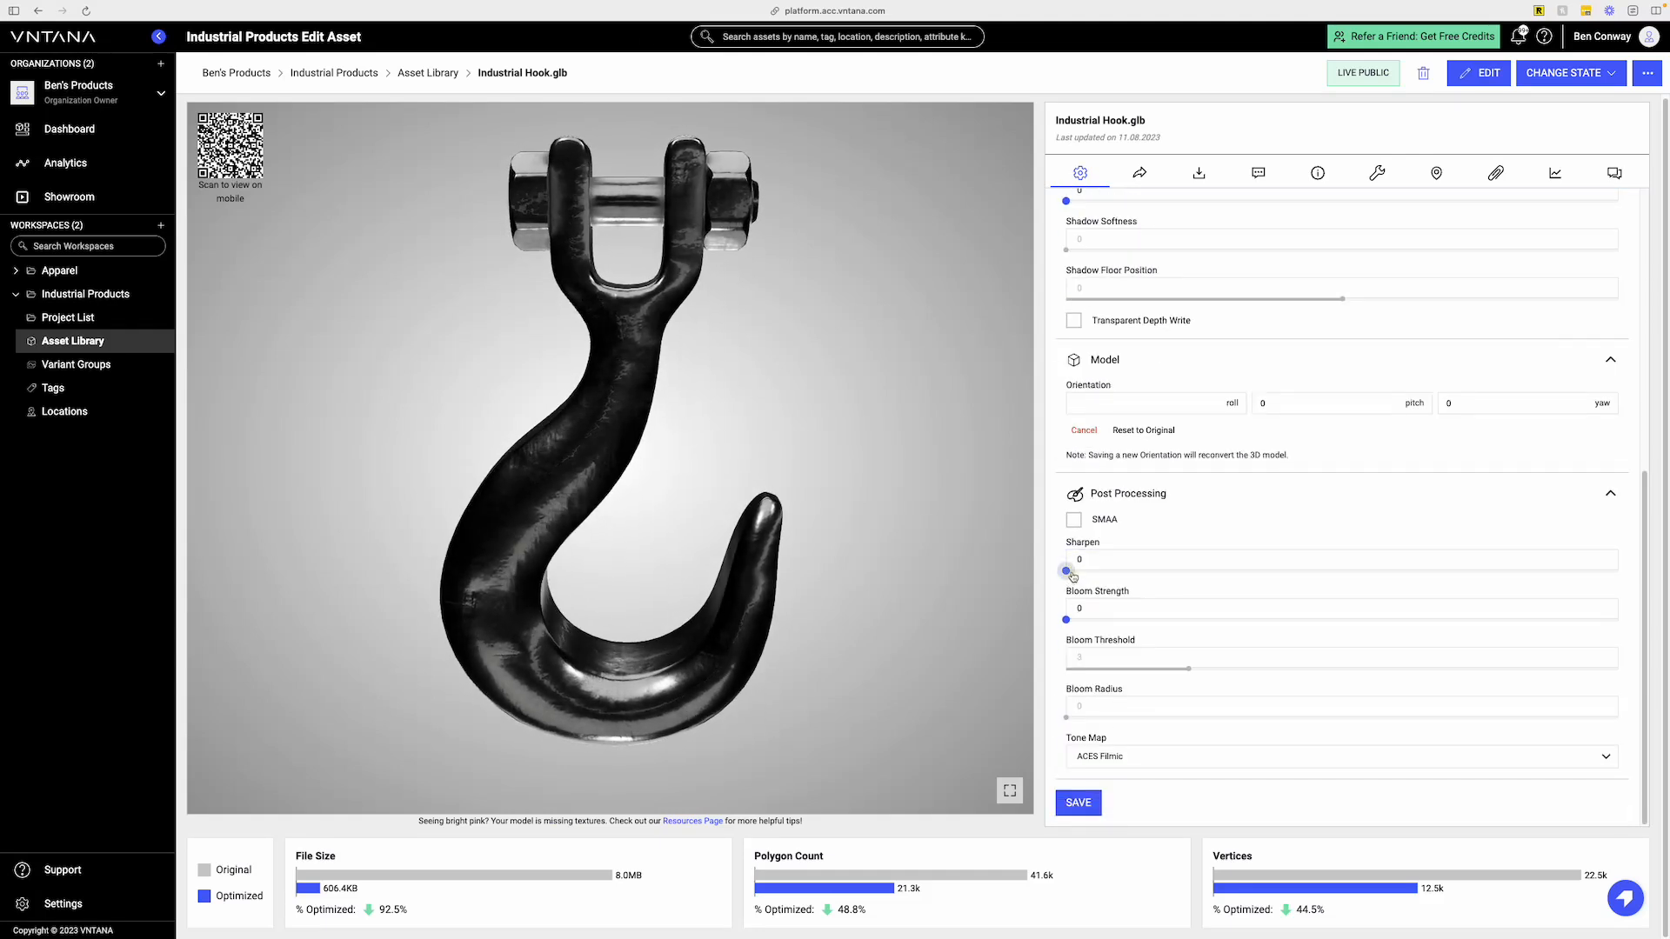
{"action": "left_click_drag", "start_coordinate": [1067, 570], "coordinate": [1121, 571]}
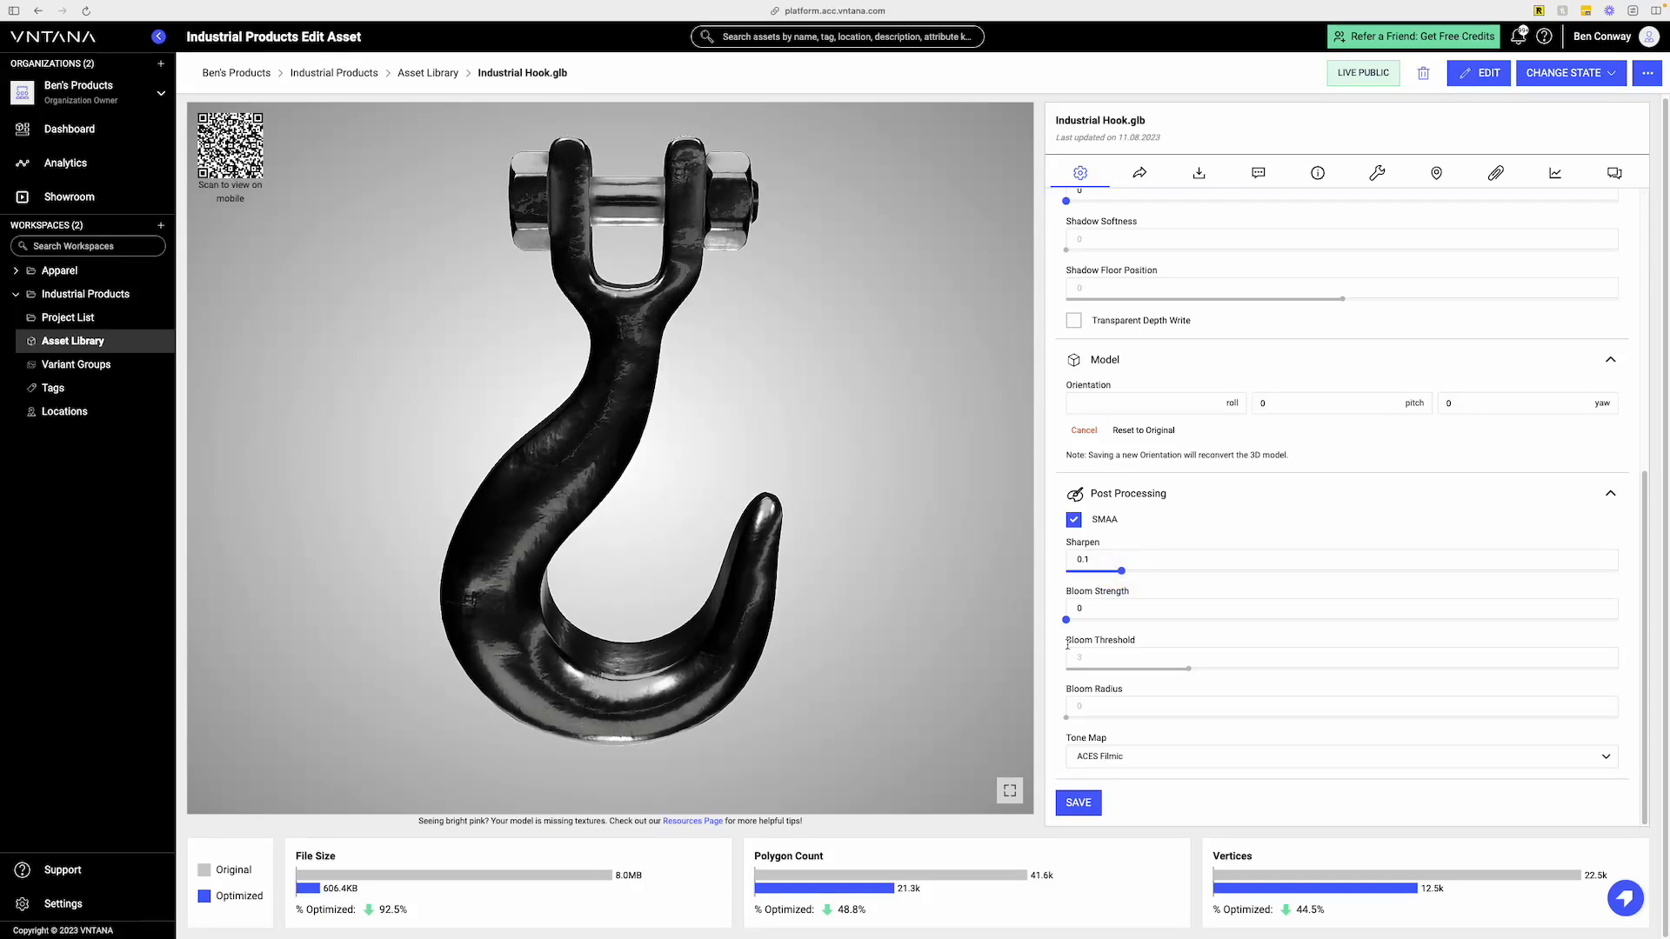
{"action": "left_click_drag", "start_coordinate": [1067, 620], "coordinate": [1168, 606]}
{"action": "left_click_drag", "start_coordinate": [1188, 669], "coordinate": [1130, 620]}
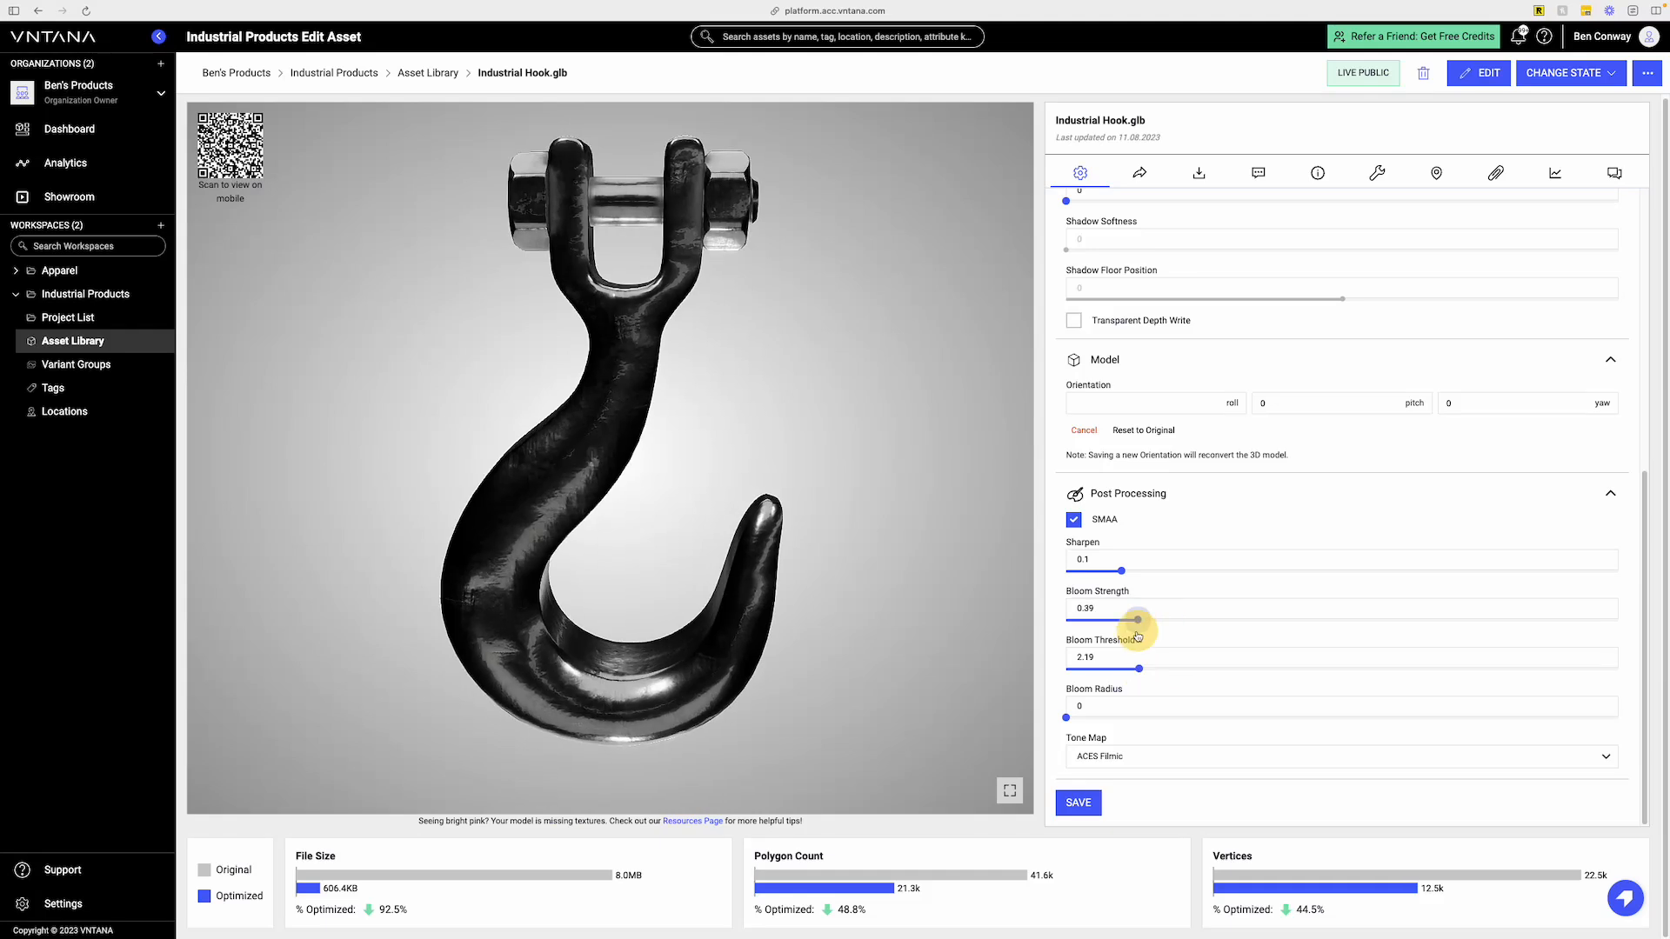
- Set the tone map to Linear and save the viewer settings, confirming the update to the live public asset
{"action": "left_click", "coordinate": [1159, 756]}
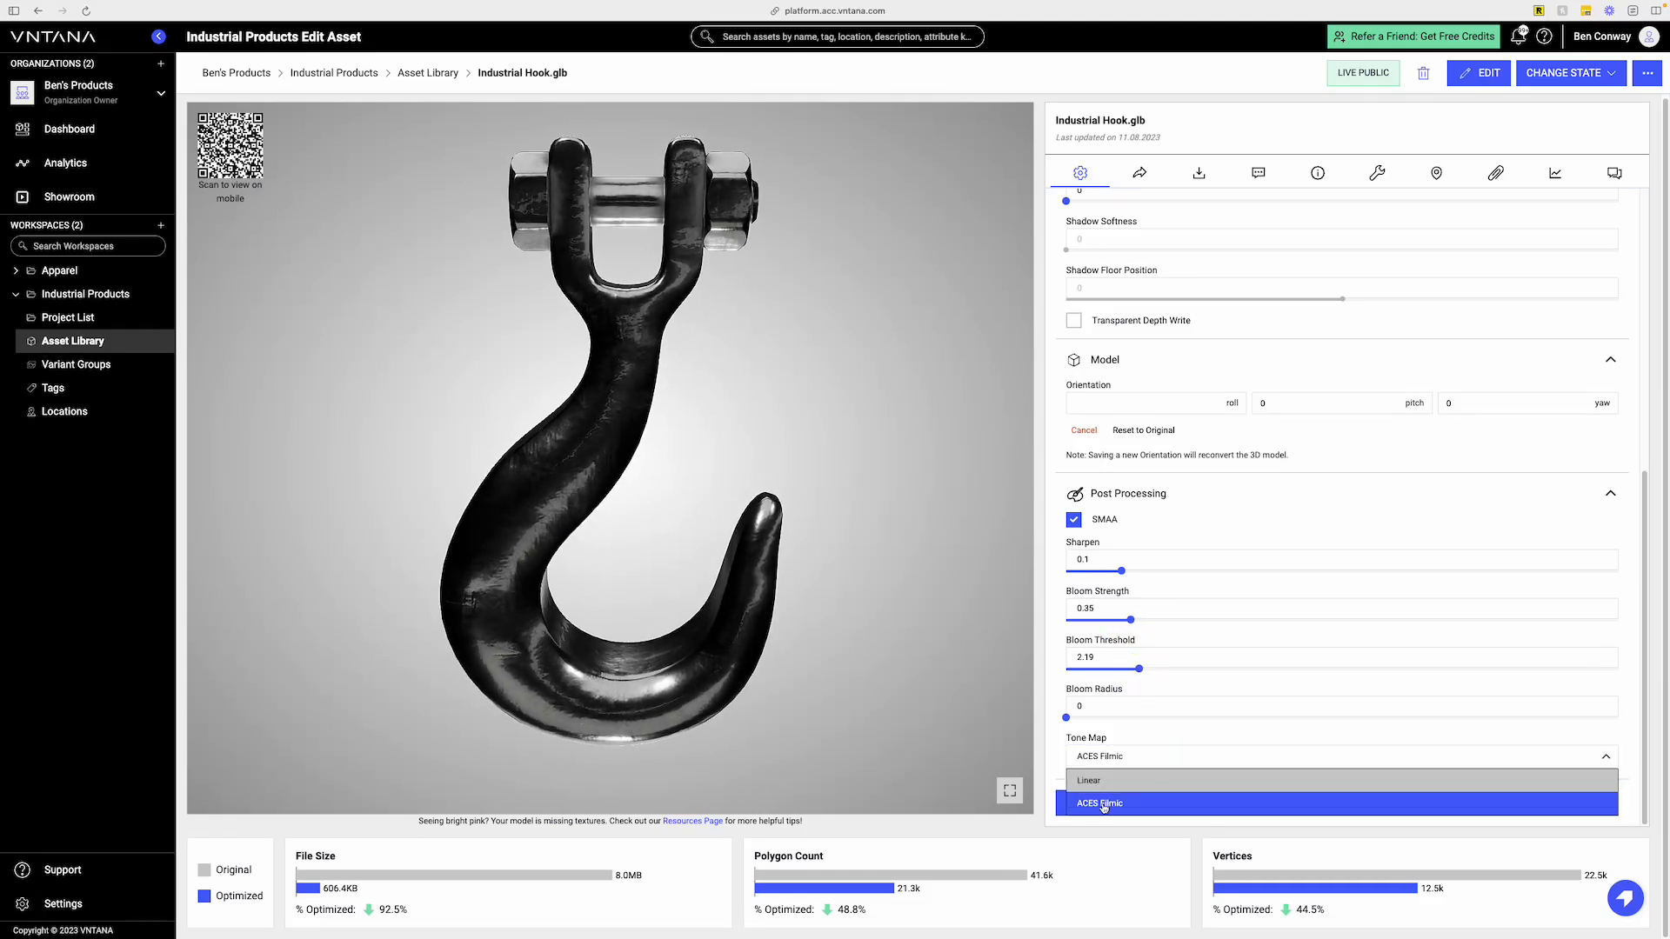
{"action": "left_click", "coordinate": [1097, 783]}
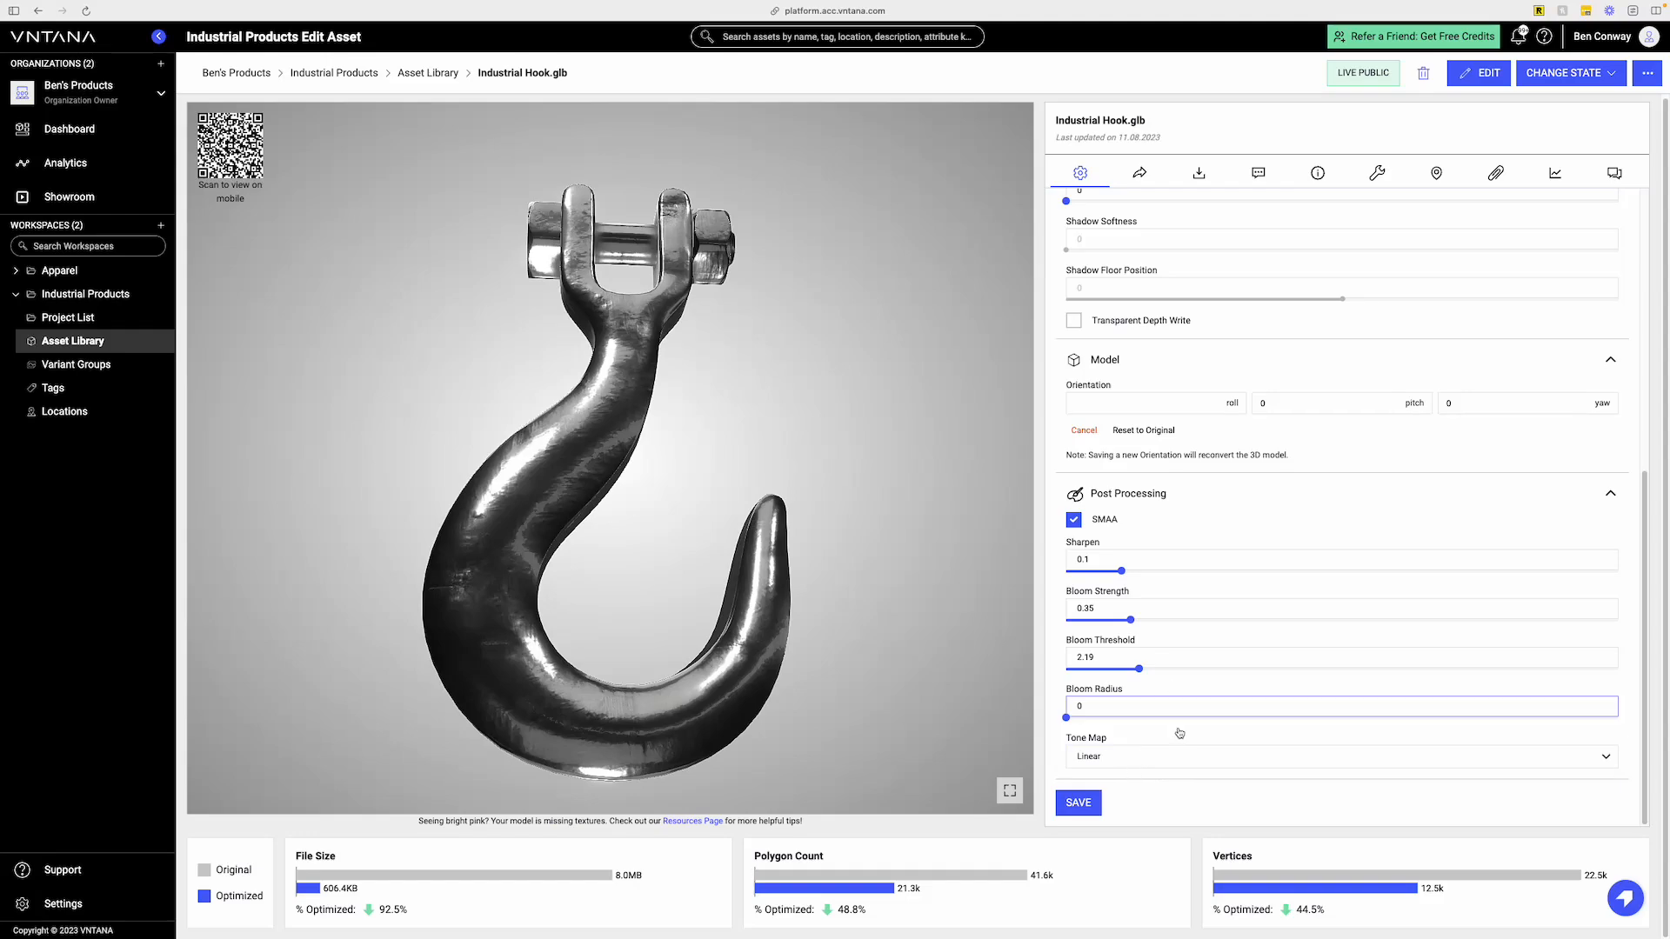
{"action": "left_click", "coordinate": [1094, 812]}
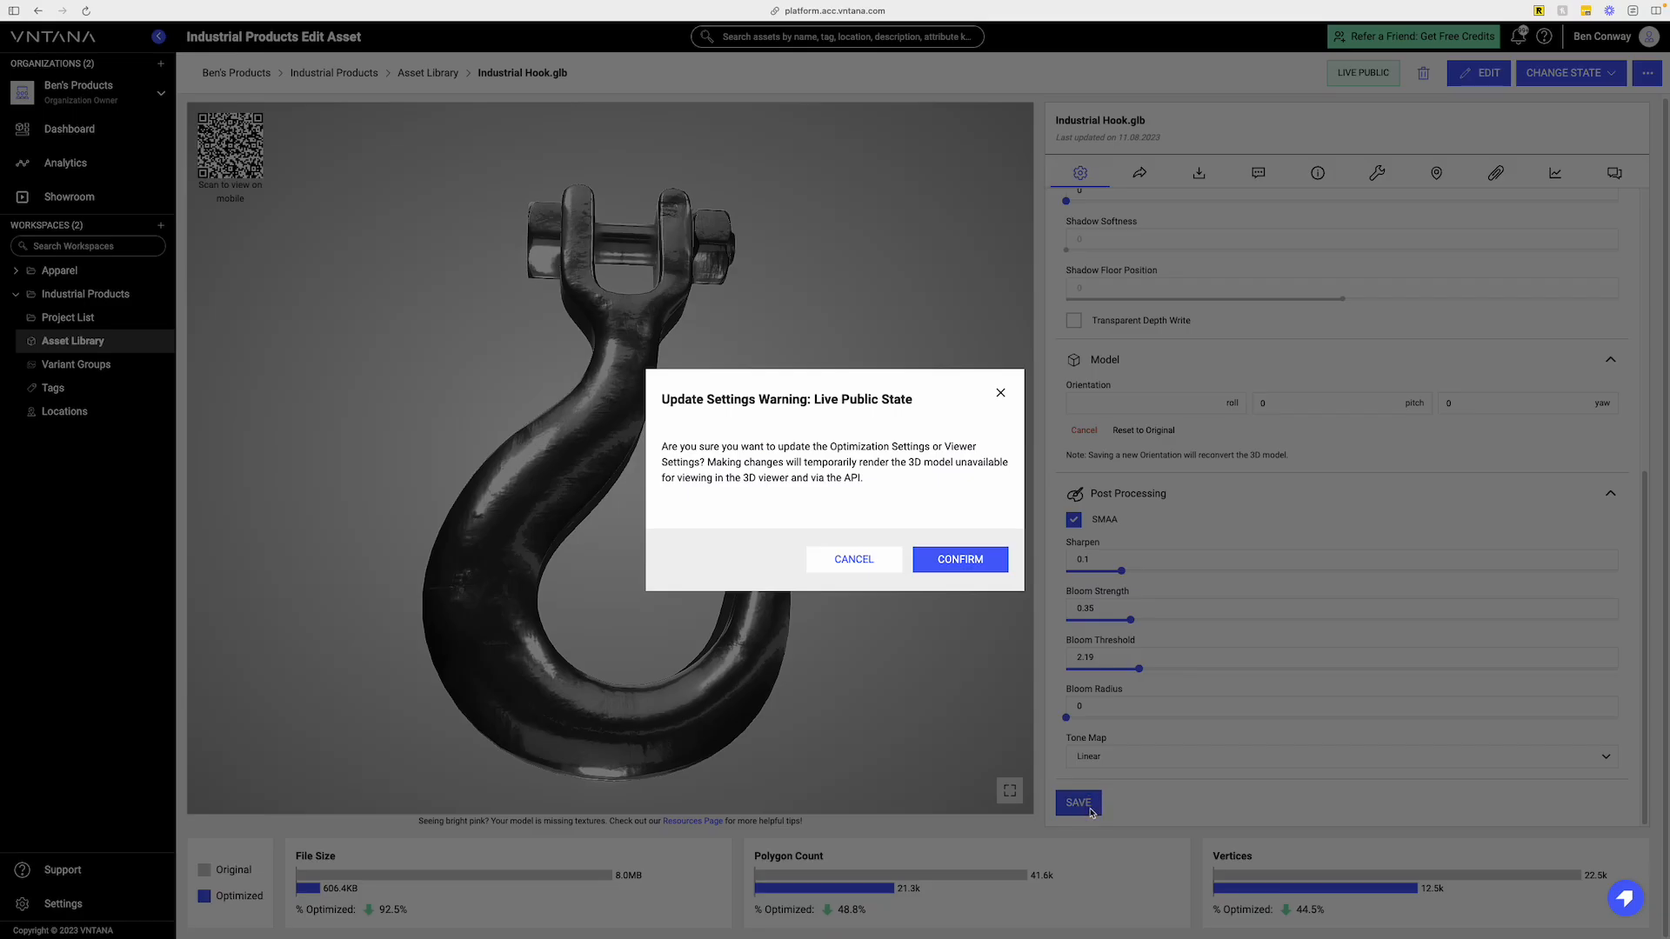
{"action": "left_click", "coordinate": [960, 560]}
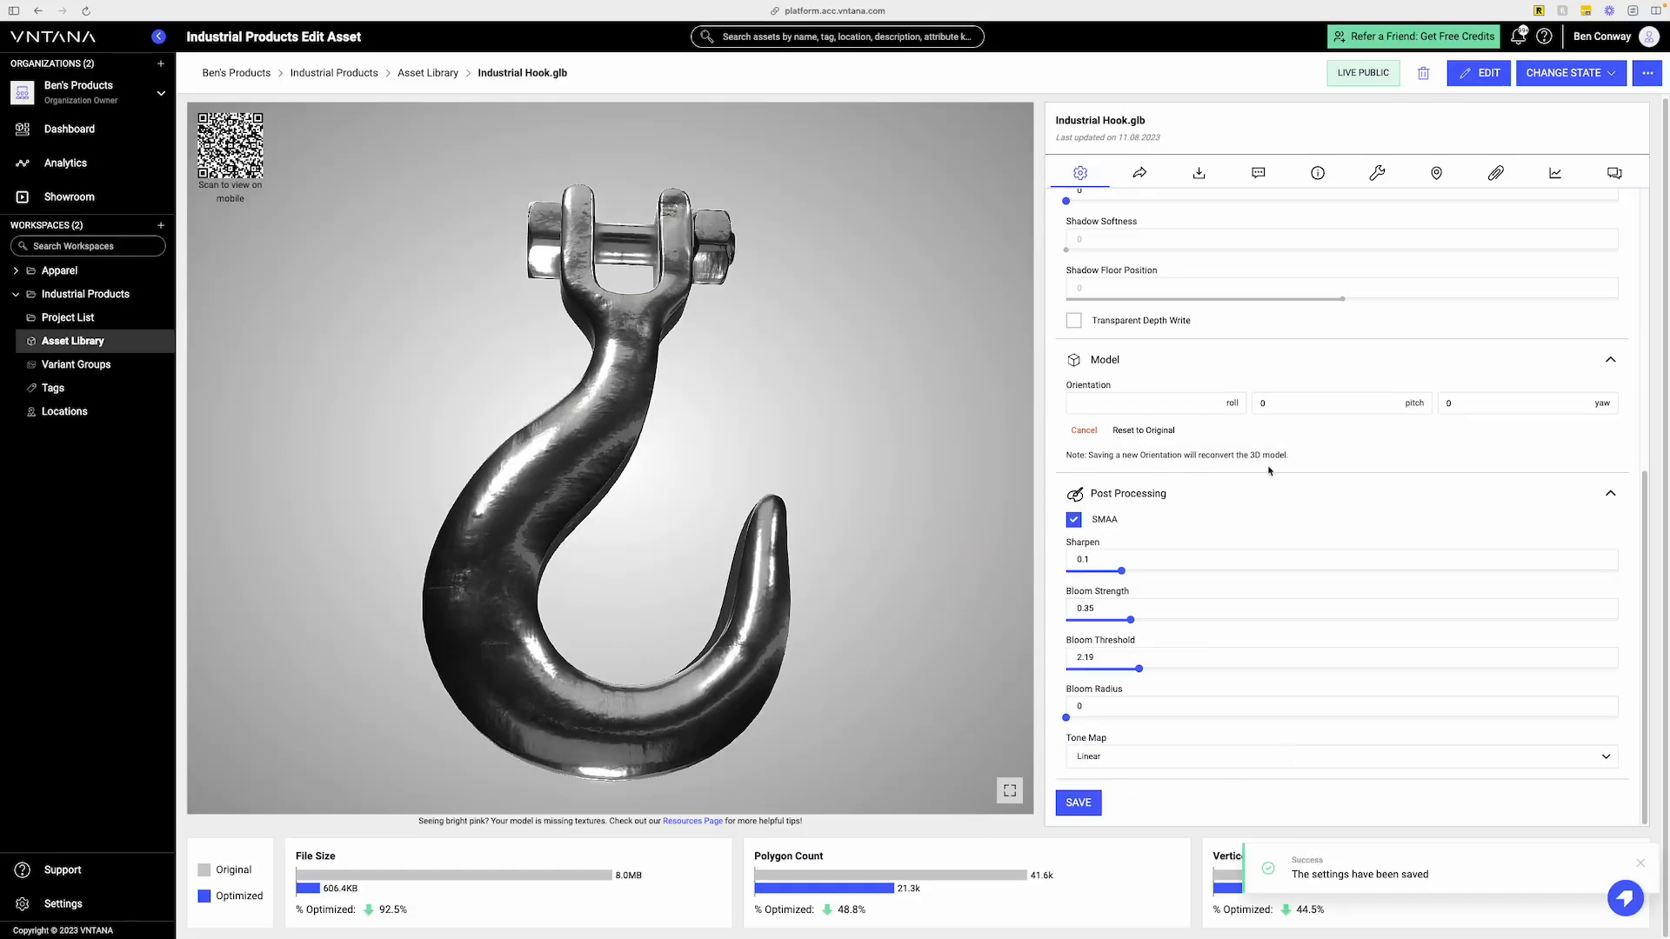
- Copy the asset's public link from its sharing options and open it in a new browser tab
{"action": "left_click", "coordinate": [1136, 173]}
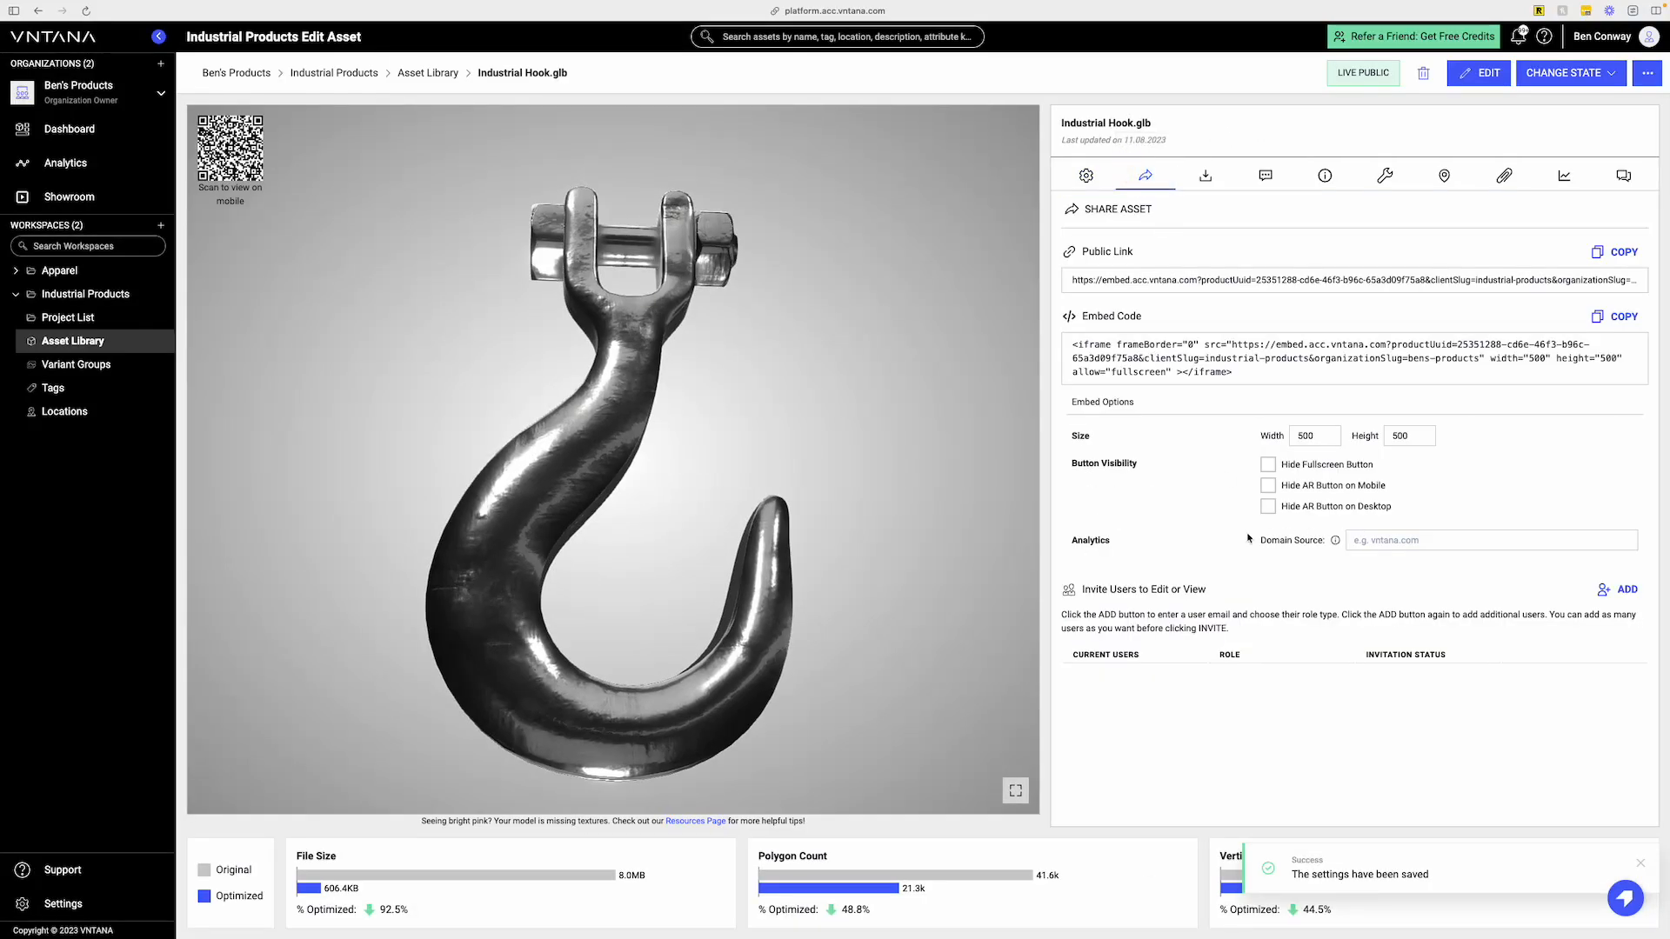
{"action": "left_click_drag", "start_coordinate": [698, 727], "coordinate": [634, 753]}
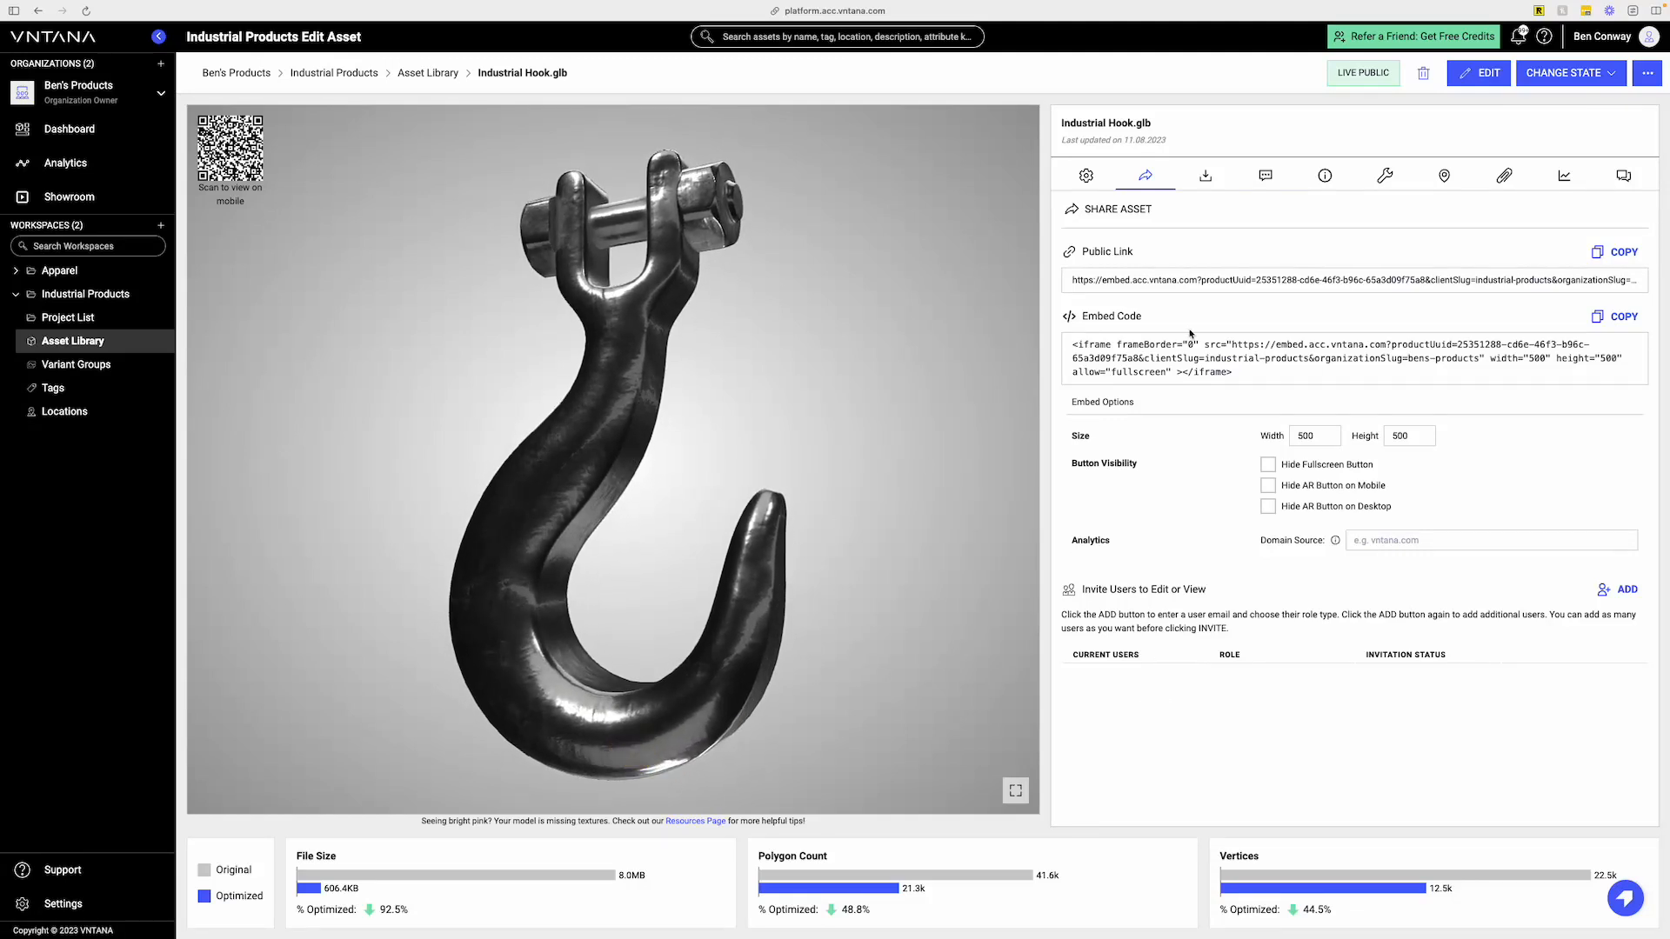
{"action": "left_click", "coordinate": [1617, 251]}
{"action": "key", "text": "super+t"}
{"action": "key", "text": "super+v"}
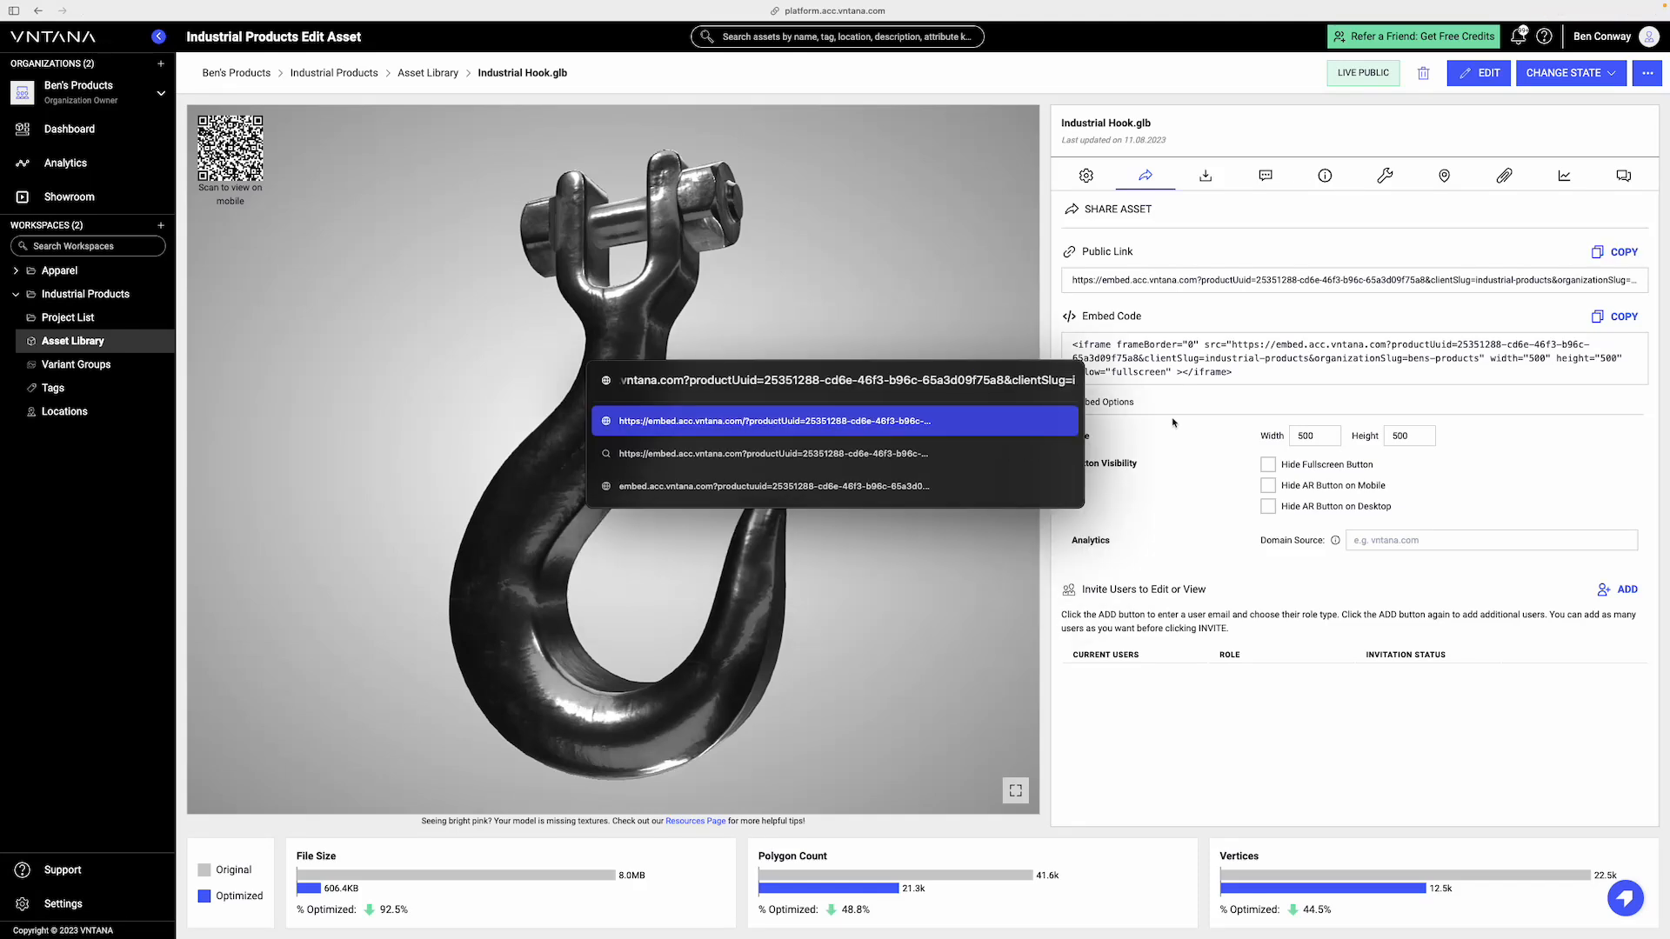
{"action": "key", "text": "Return"}
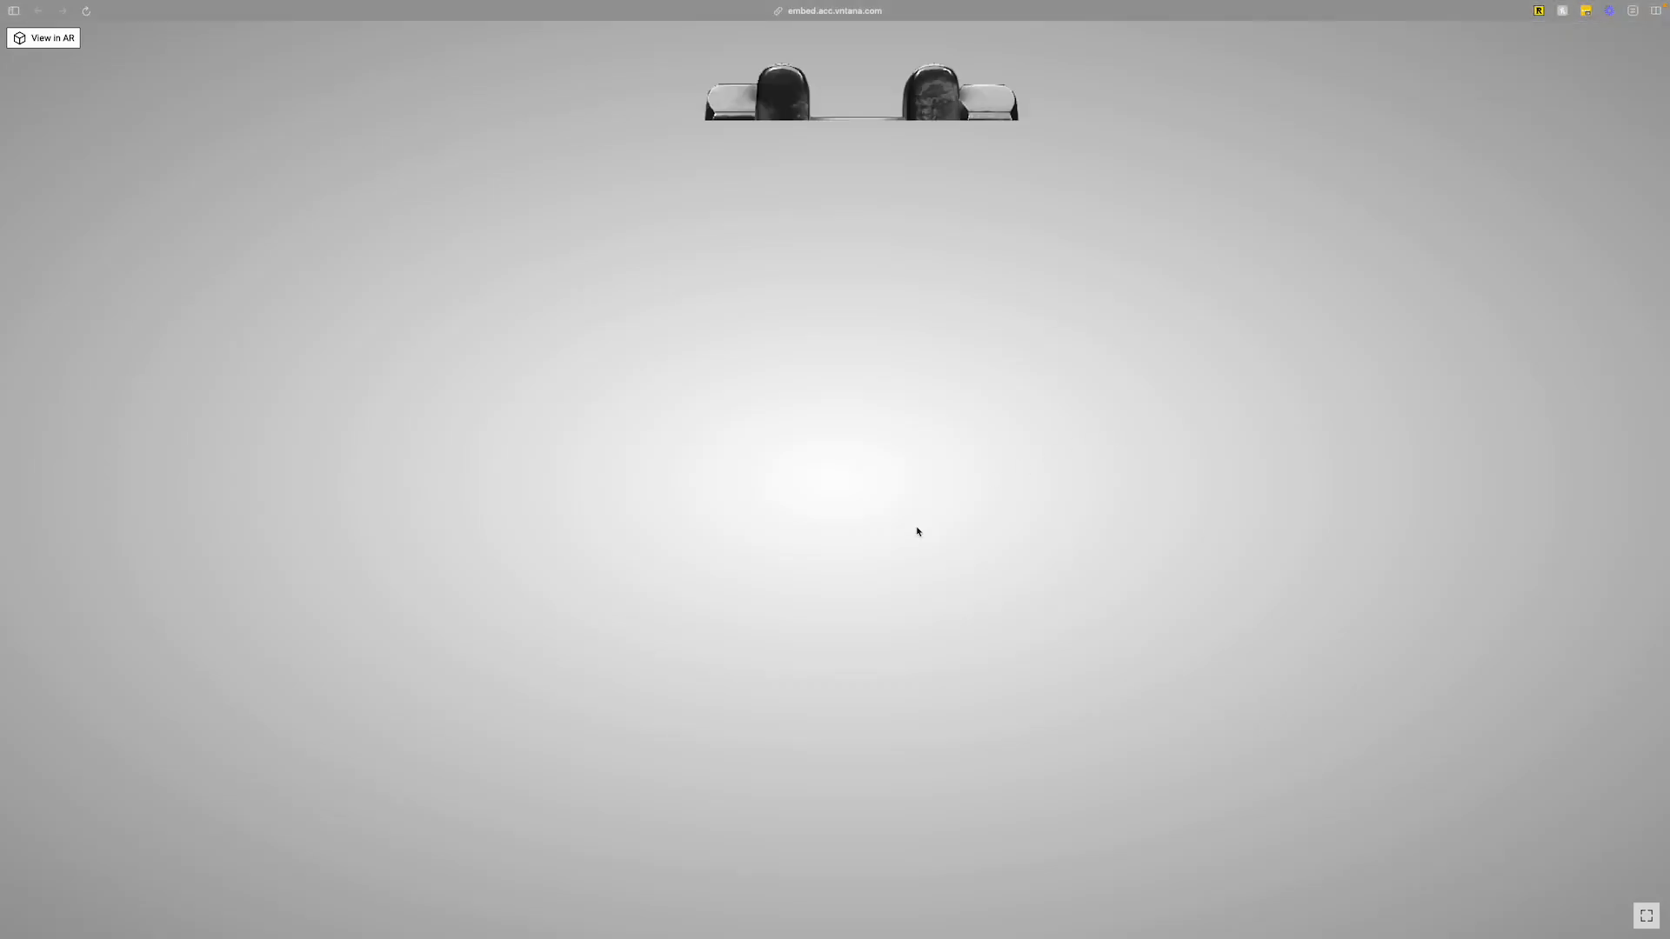
- Examine the hook and its View in AR QR code in the public viewer, and return to the asset's sharing page
{"action": "left_click_drag", "start_coordinate": [832, 383], "coordinate": [818, 338]}
{"action": "left_click", "coordinate": [45, 38]}
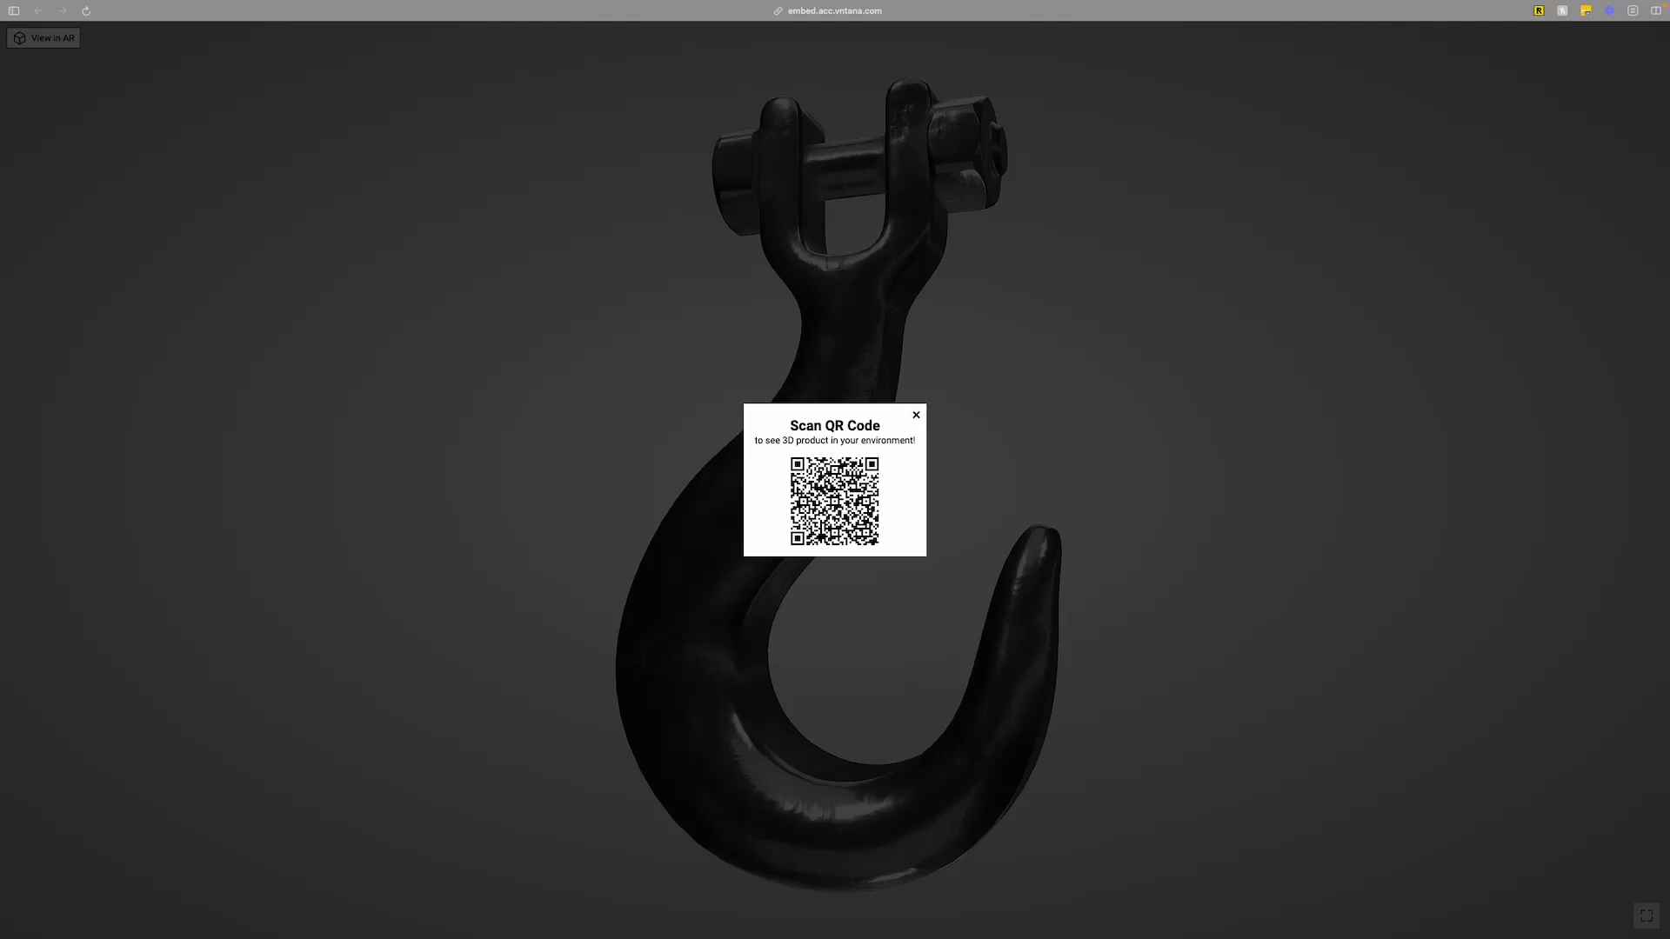
{"action": "left_click", "coordinate": [916, 414]}
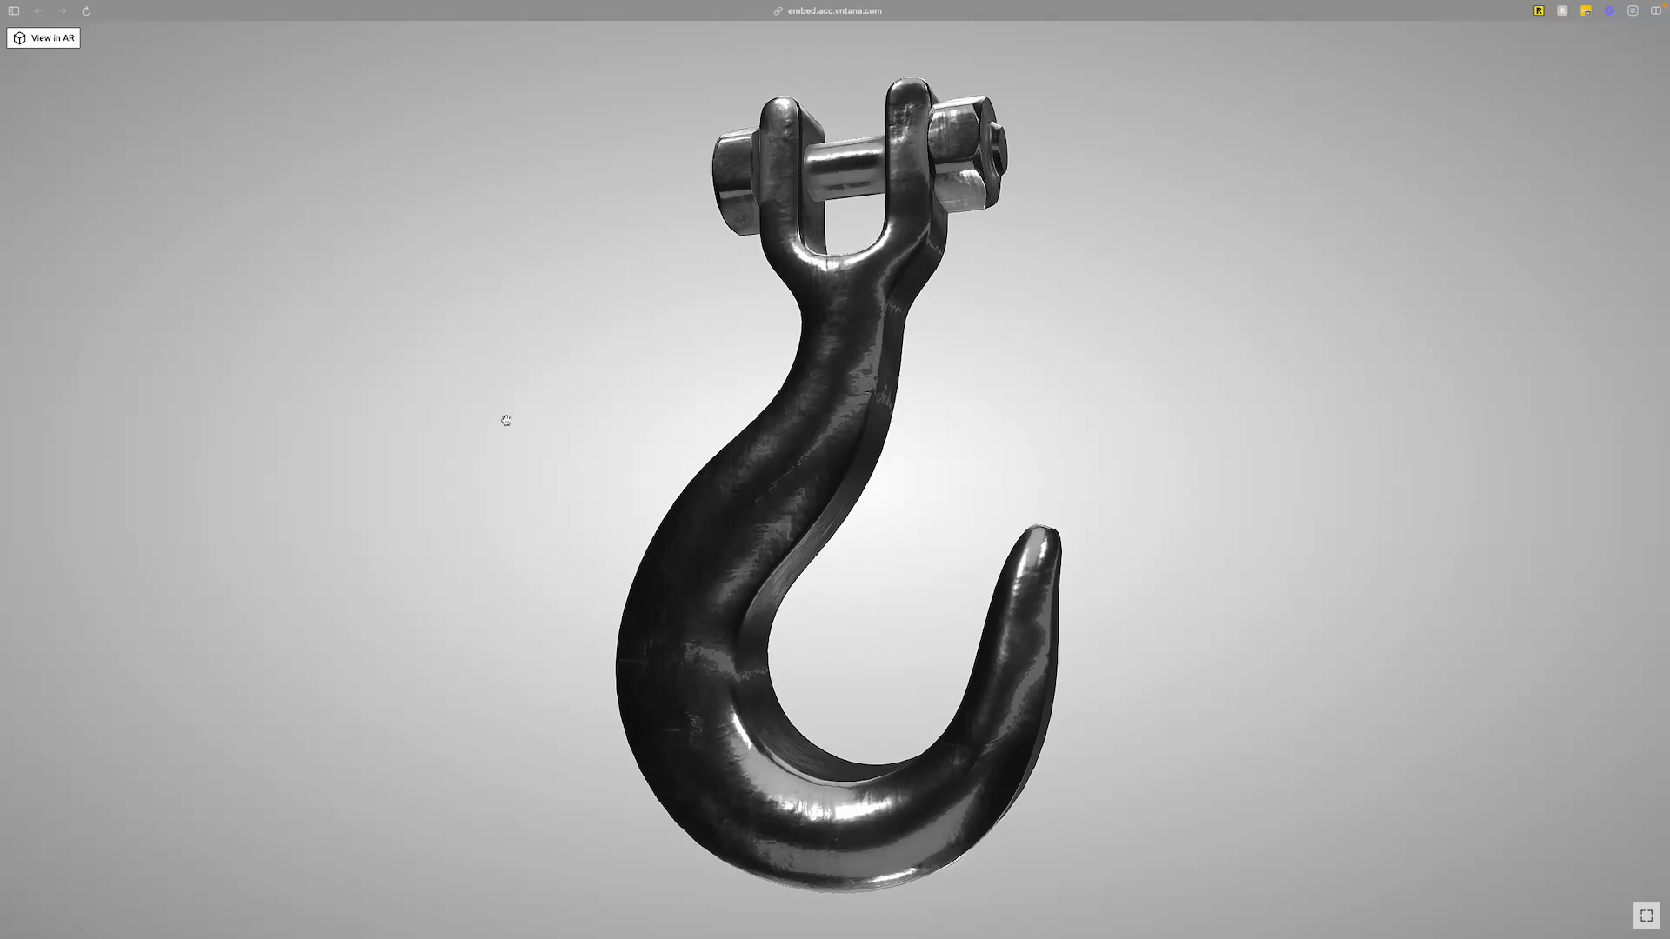
{"action": "key", "text": "ctrl+Tab"}
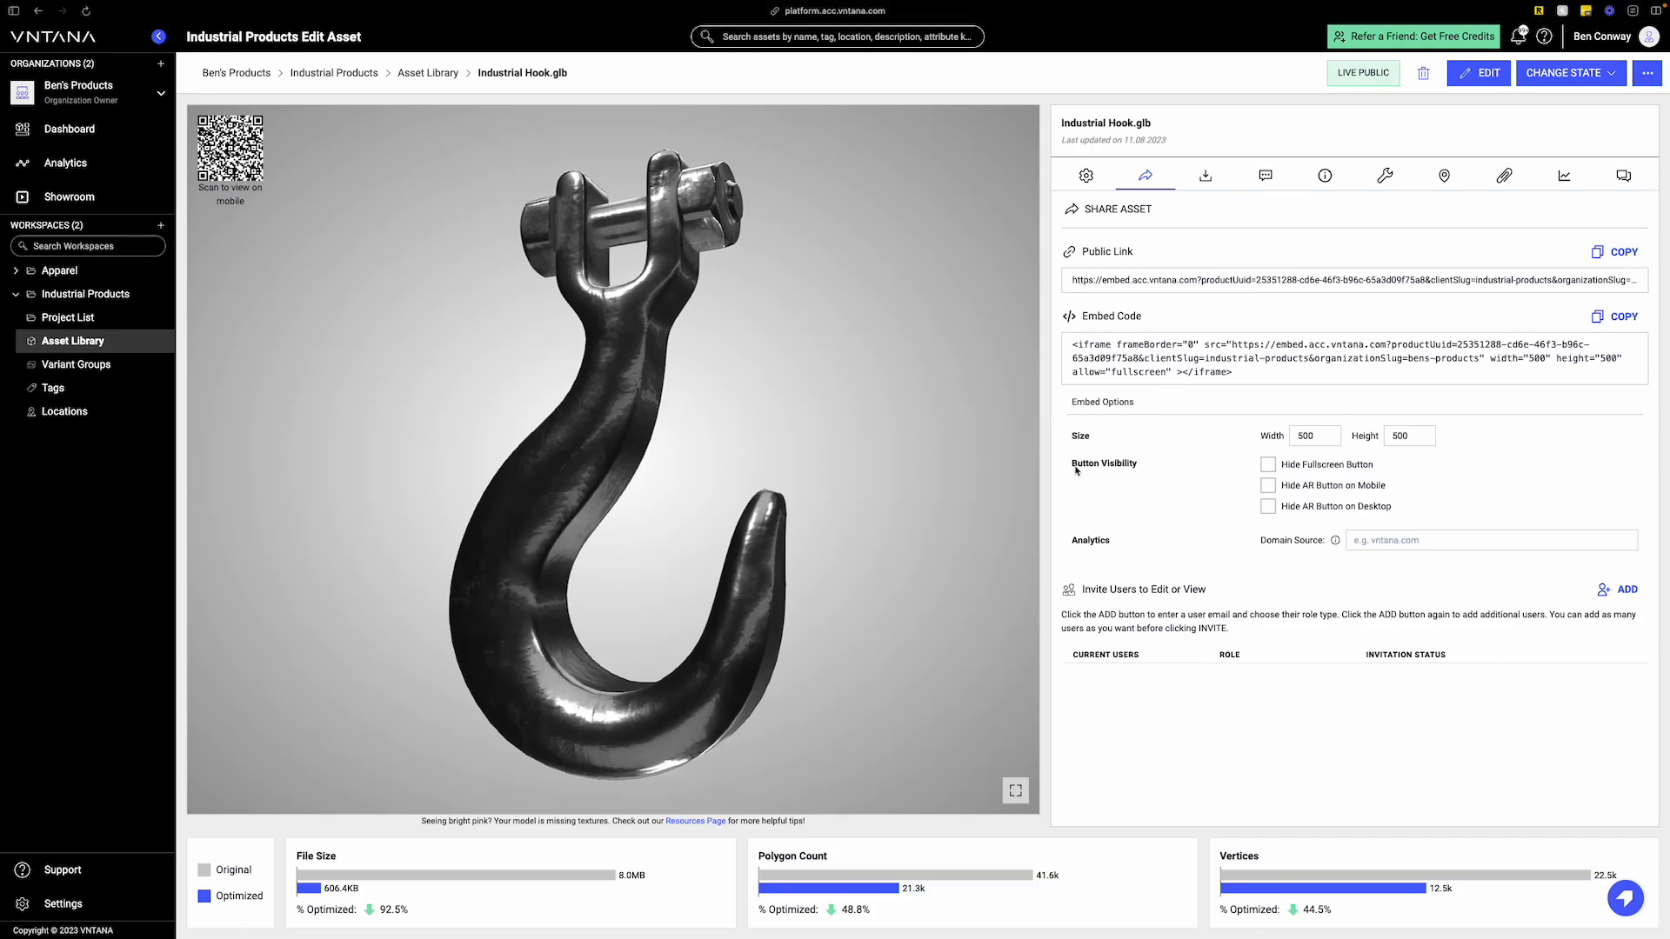
- Set the embed size to 1080 by 1080 and the analytics domain source to vntana.com, and check the domain in the embed code
{"action": "left_click_drag", "start_coordinate": [1315, 441], "coordinate": [1263, 439]}
{"action": "type", "text": "1080"}
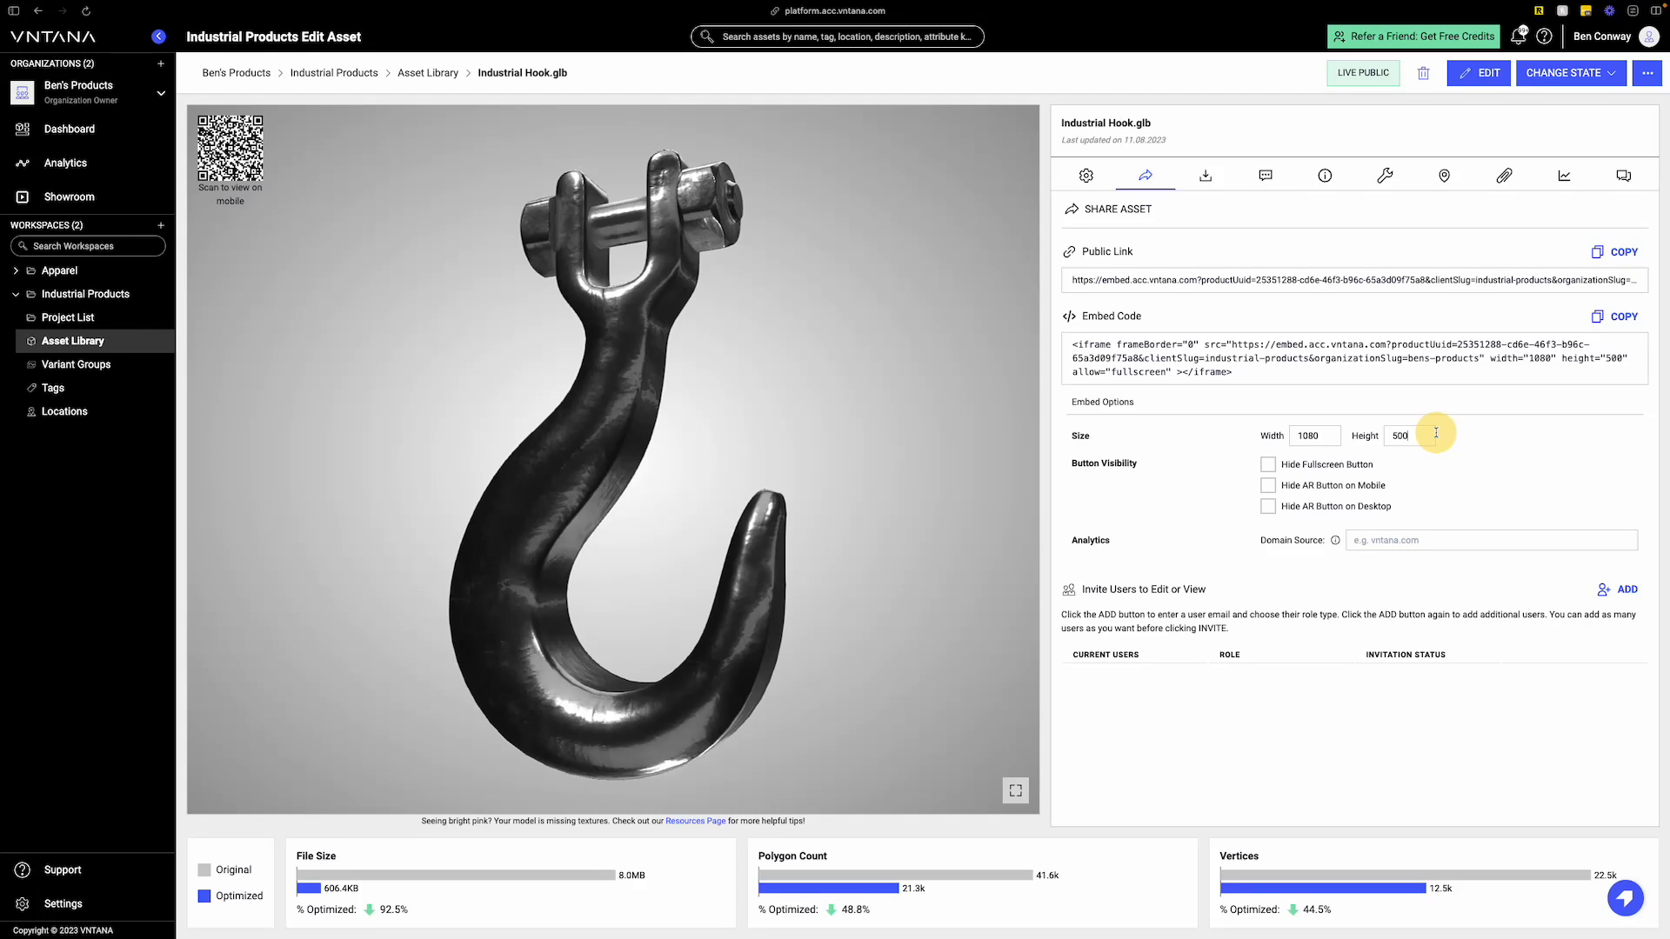
{"action": "left_click_drag", "start_coordinate": [1426, 436], "coordinate": [1396, 435]}
{"action": "type", "text": "108"}
{"action": "left_click", "coordinate": [1369, 543]}
{"action": "type", "text": "vntana.com"}
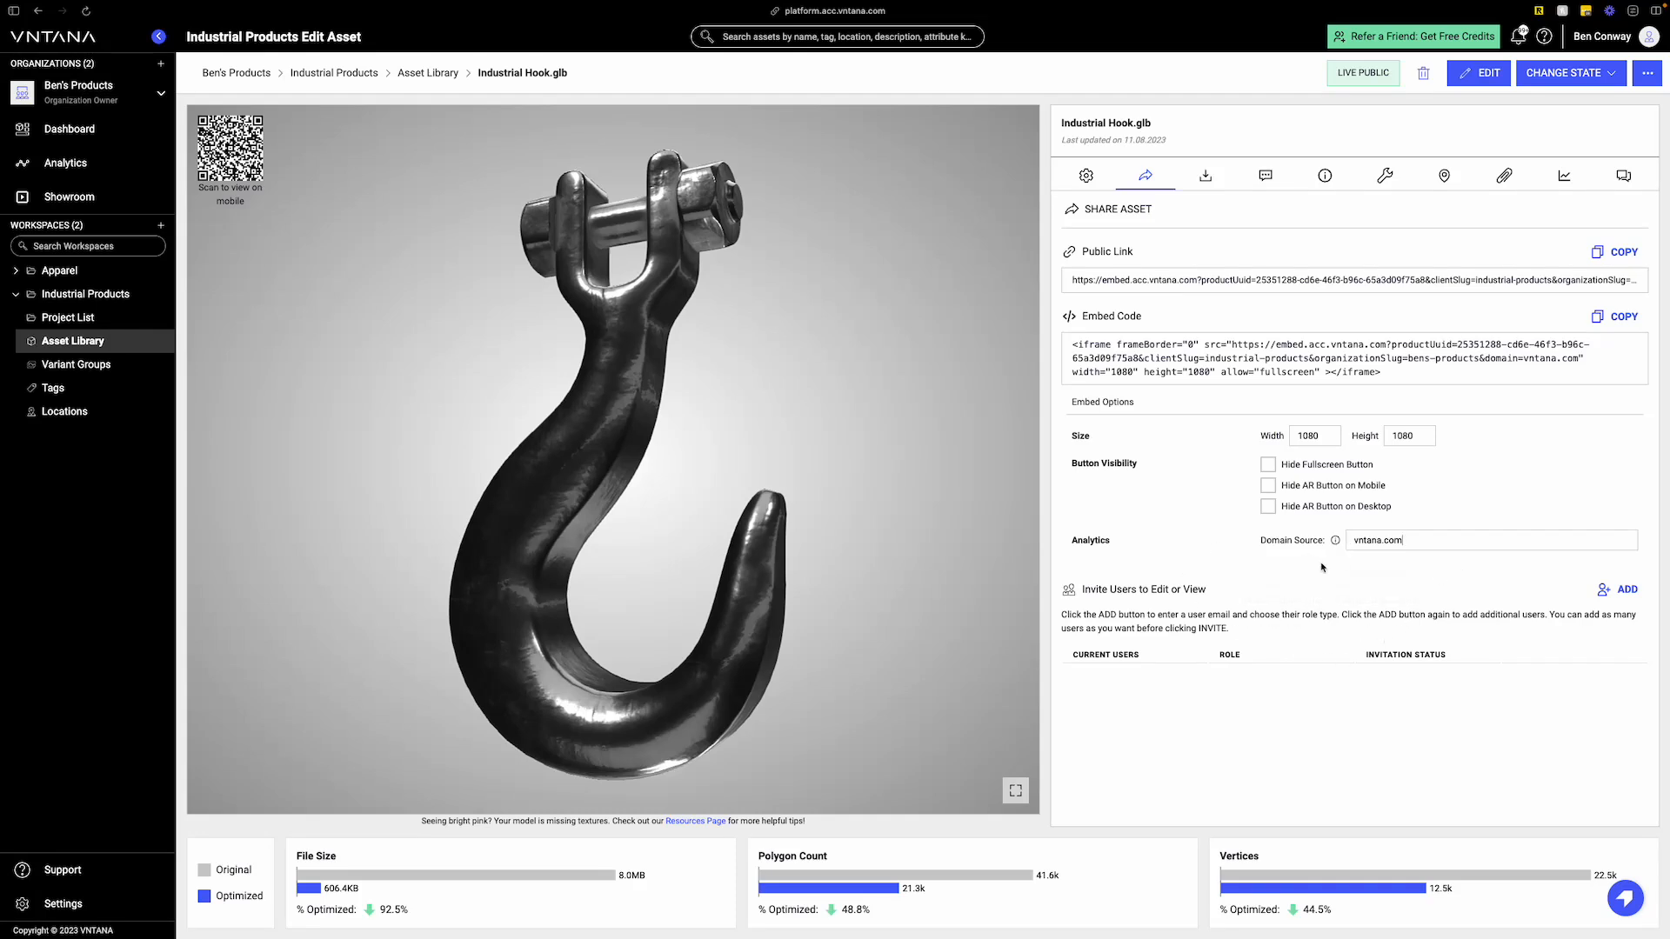
{"action": "left_click_drag", "start_coordinate": [1480, 359], "coordinate": [1575, 359]}
{"action": "left_click", "coordinate": [1487, 477]}
- Show the entry form for inviting a user and view the asset's downloadable file formats
{"action": "left_click", "coordinate": [1620, 590]}
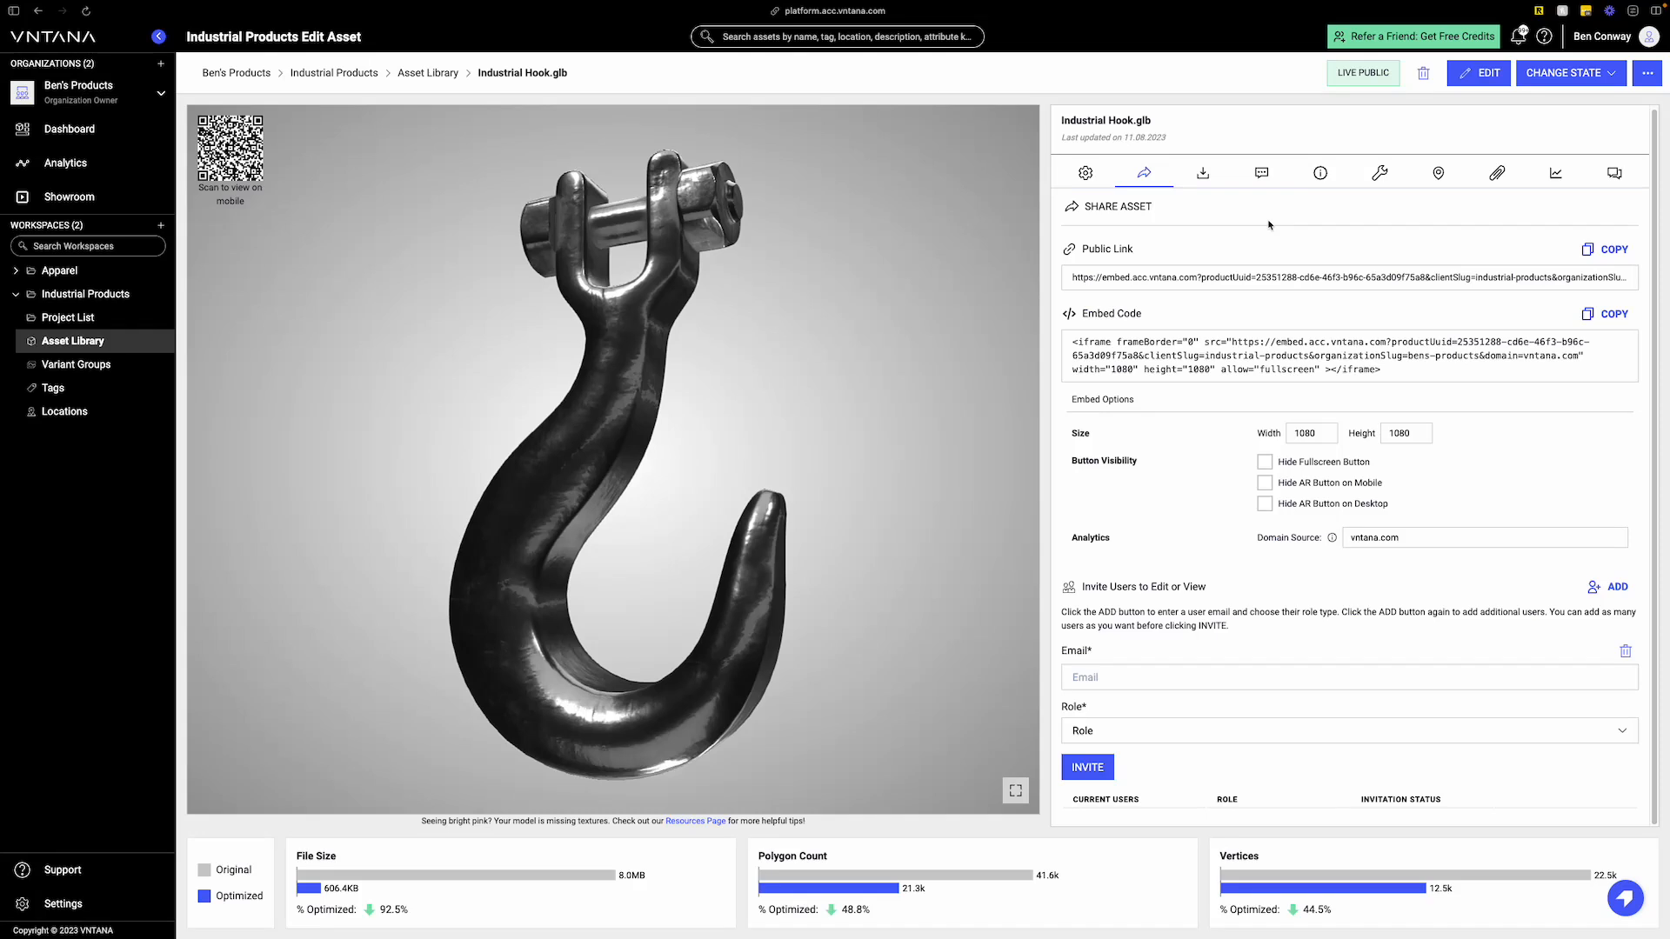
{"action": "left_click", "coordinate": [1202, 174]}
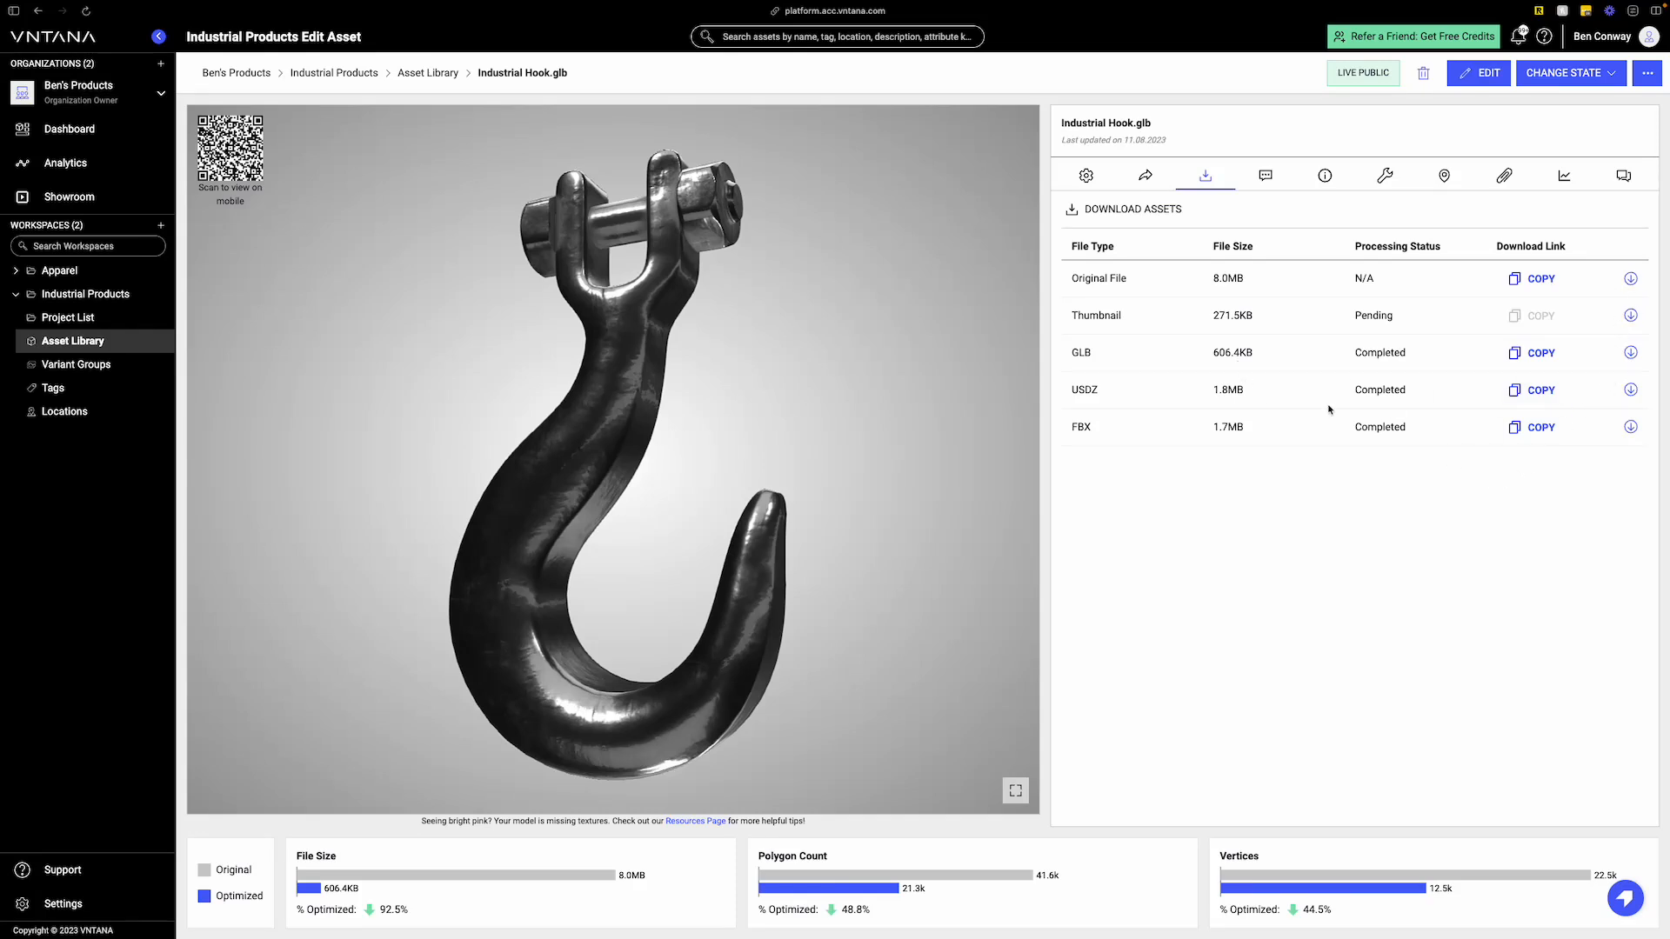
- Add an annotation on the end of the hook's bolt that mentions a teammate with the text "looks great!" and save it
{"action": "left_click", "coordinate": [1263, 176]}
{"action": "mouse_move", "coordinate": [748, 524]}
{"action": "left_mouse_down"}
{"action": "mouse_move", "coordinate": [816, 514]}
{"action": "mouse_move", "coordinate": [727, 559]}
{"action": "left_mouse_up"}
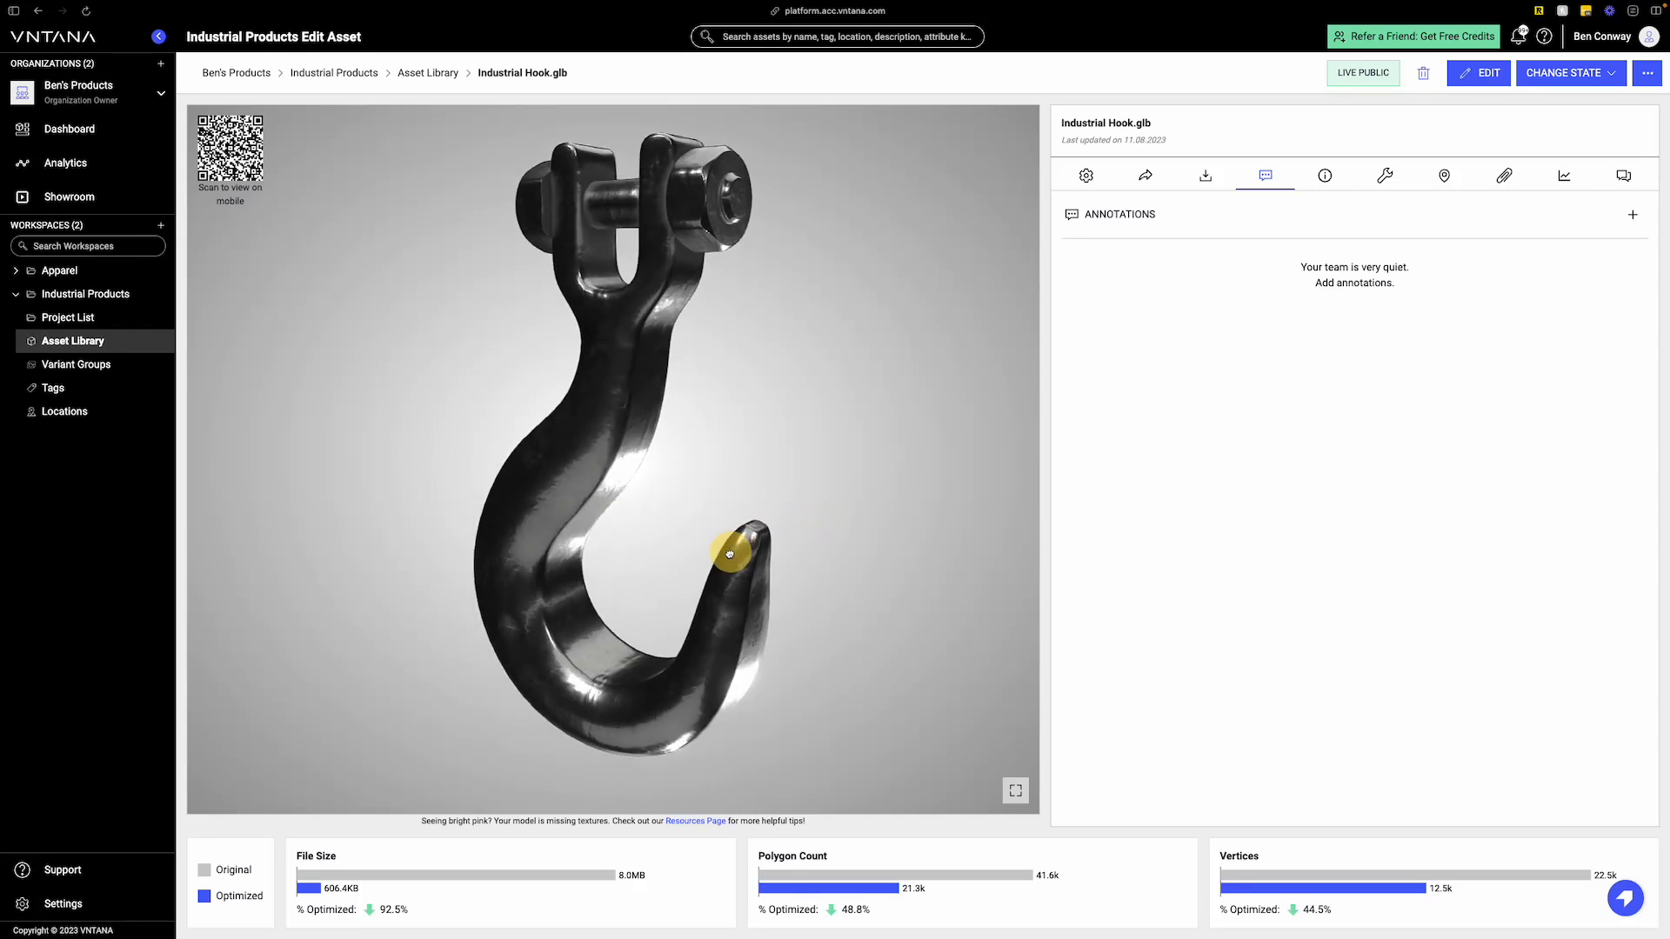
{"action": "left_click", "coordinate": [1632, 216]}
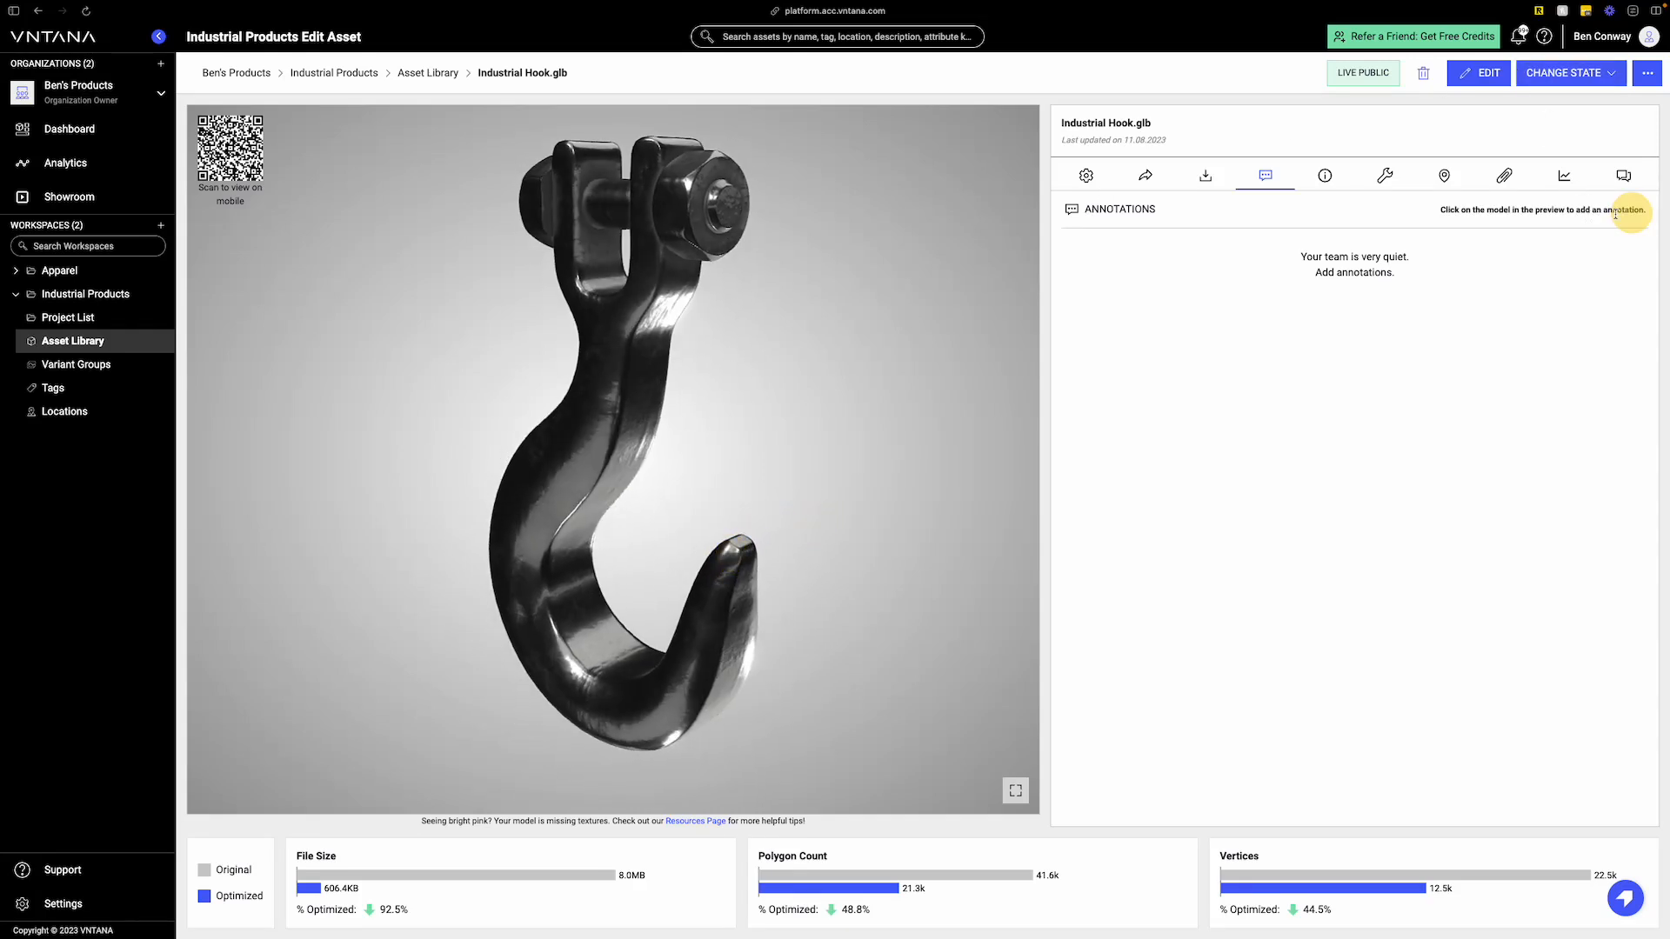
{"action": "left_click", "coordinate": [726, 204]}
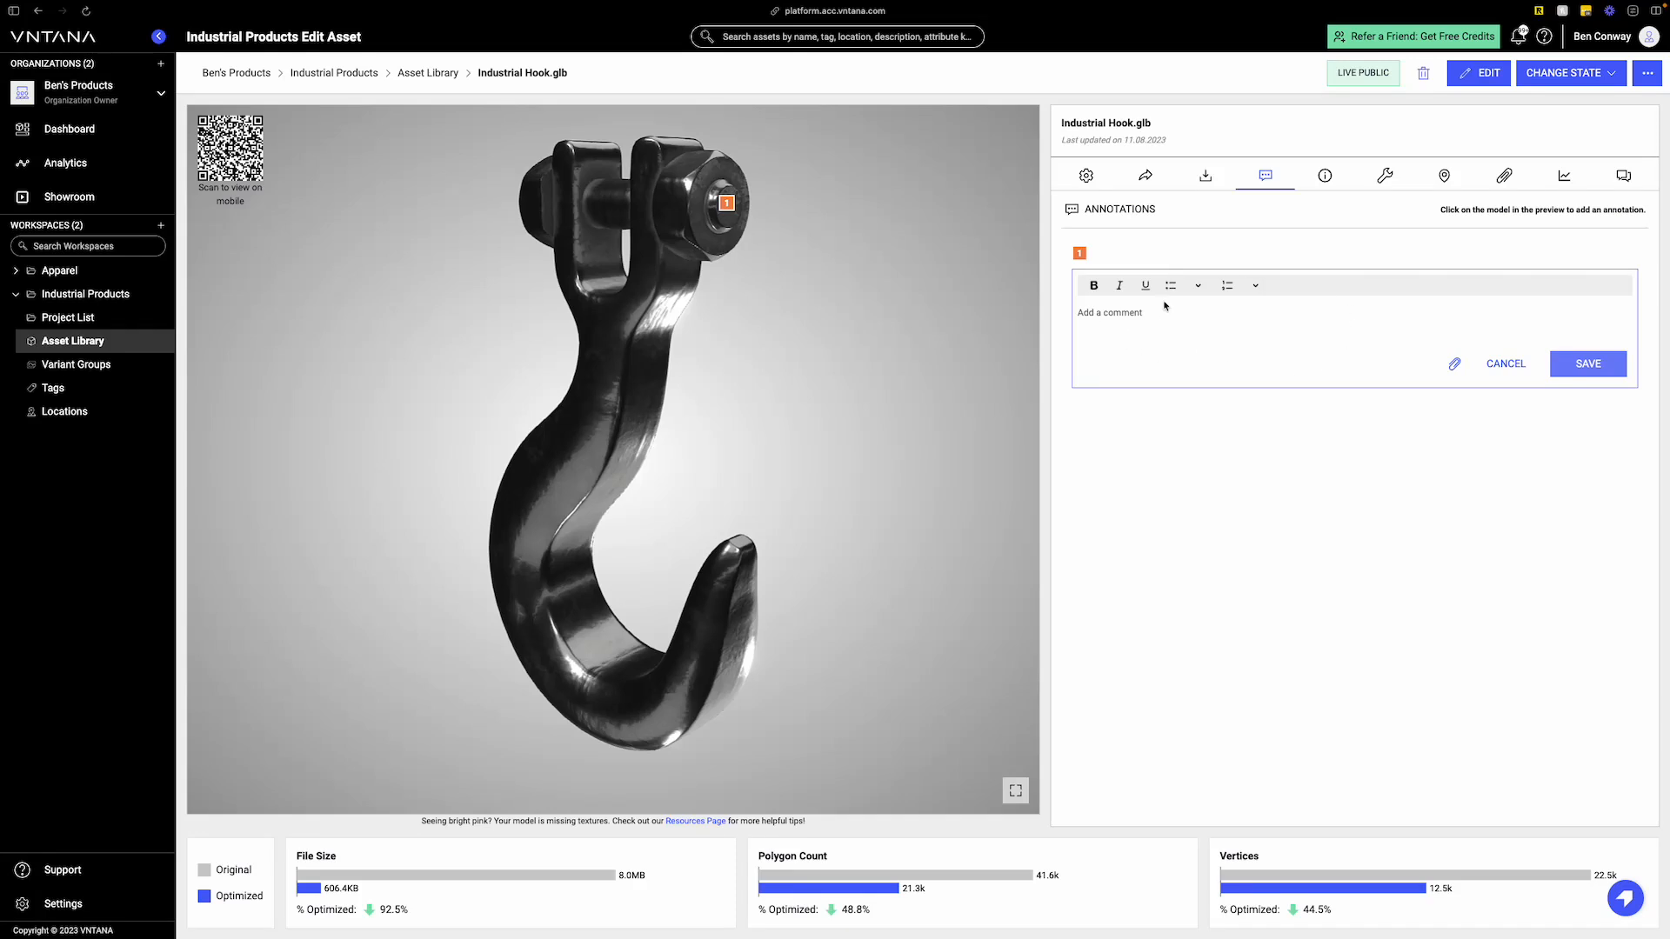
{"action": "left_click", "coordinate": [1170, 317]}
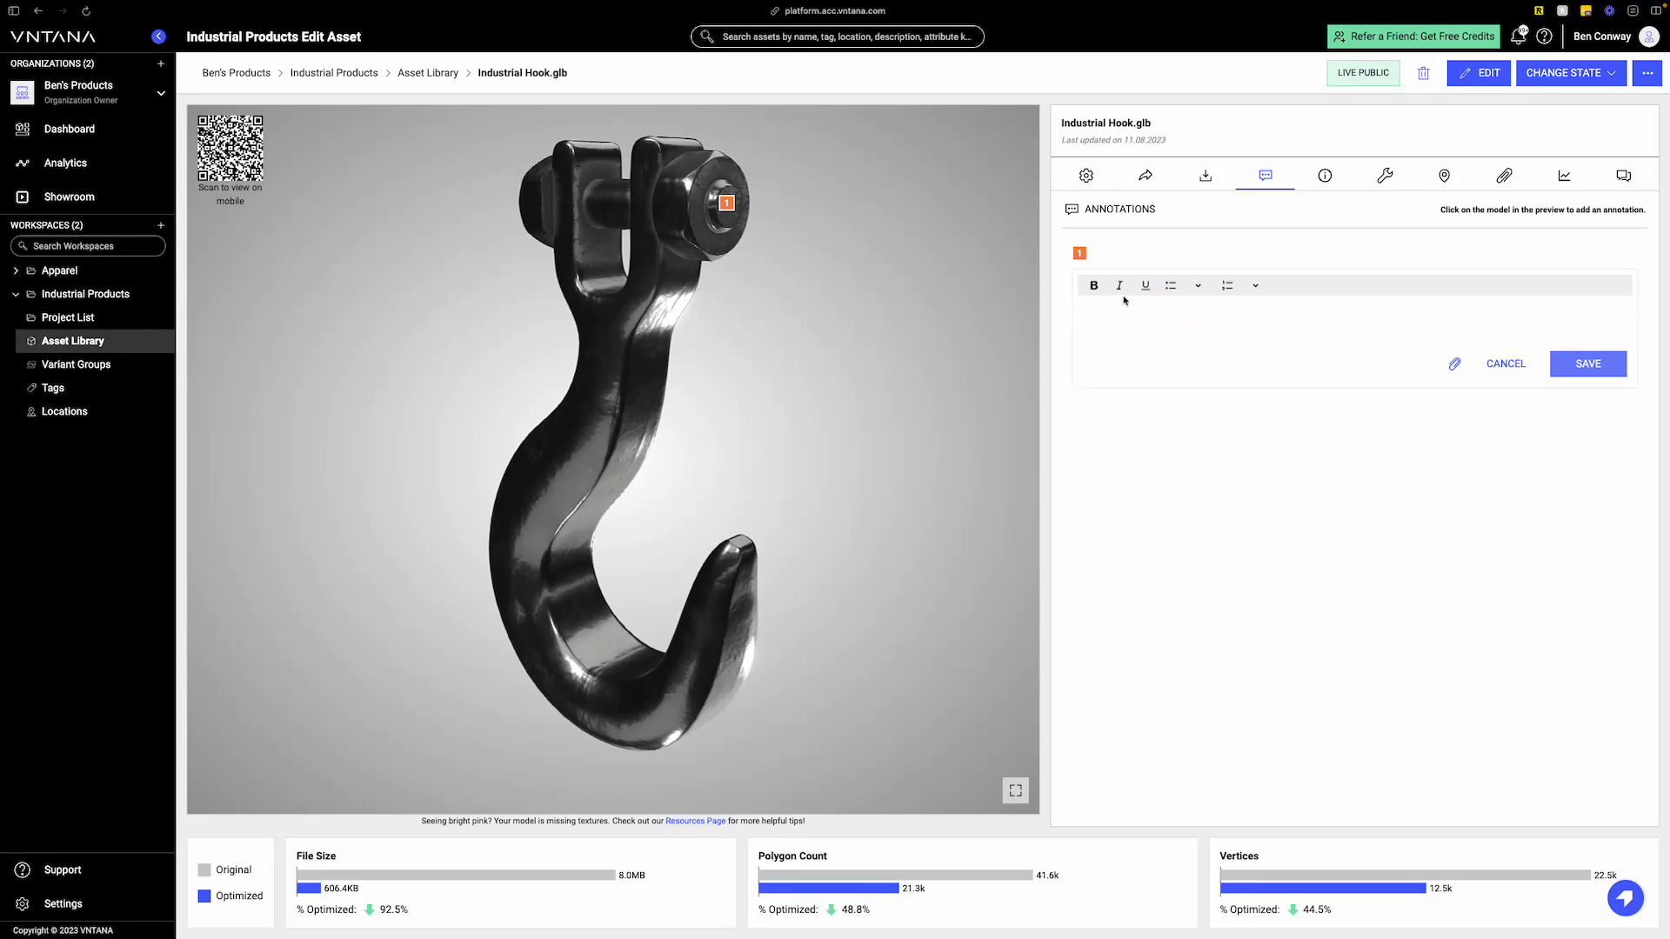
{"action": "type", "text": "@"}
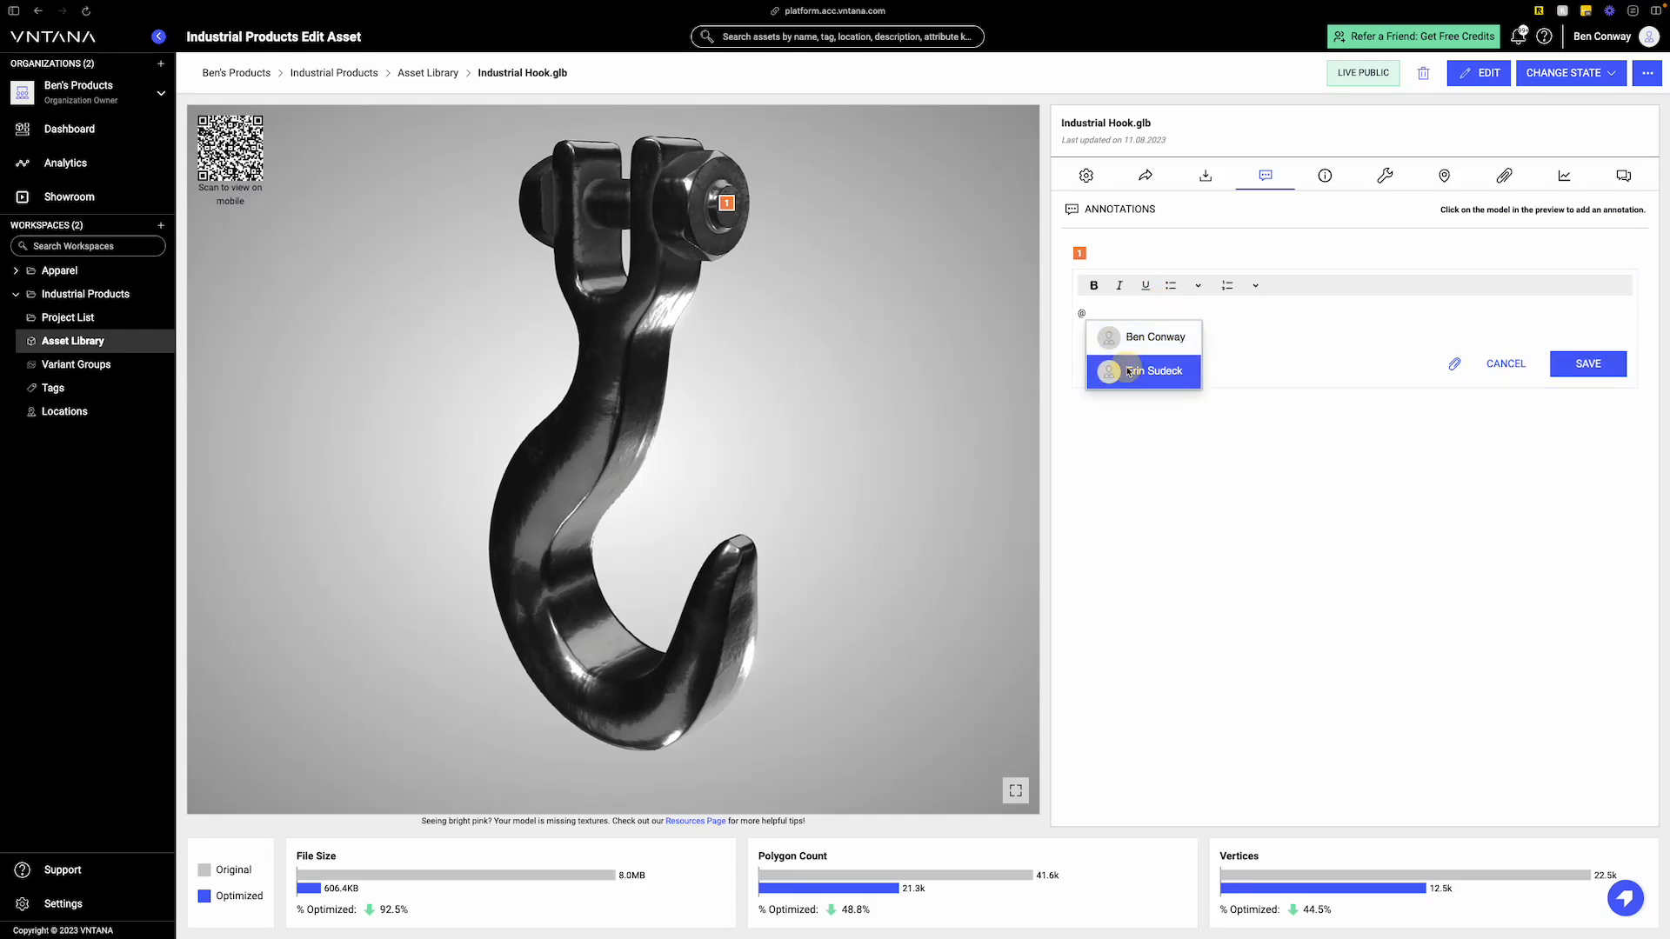
{"action": "left_click", "coordinate": [1128, 371]}
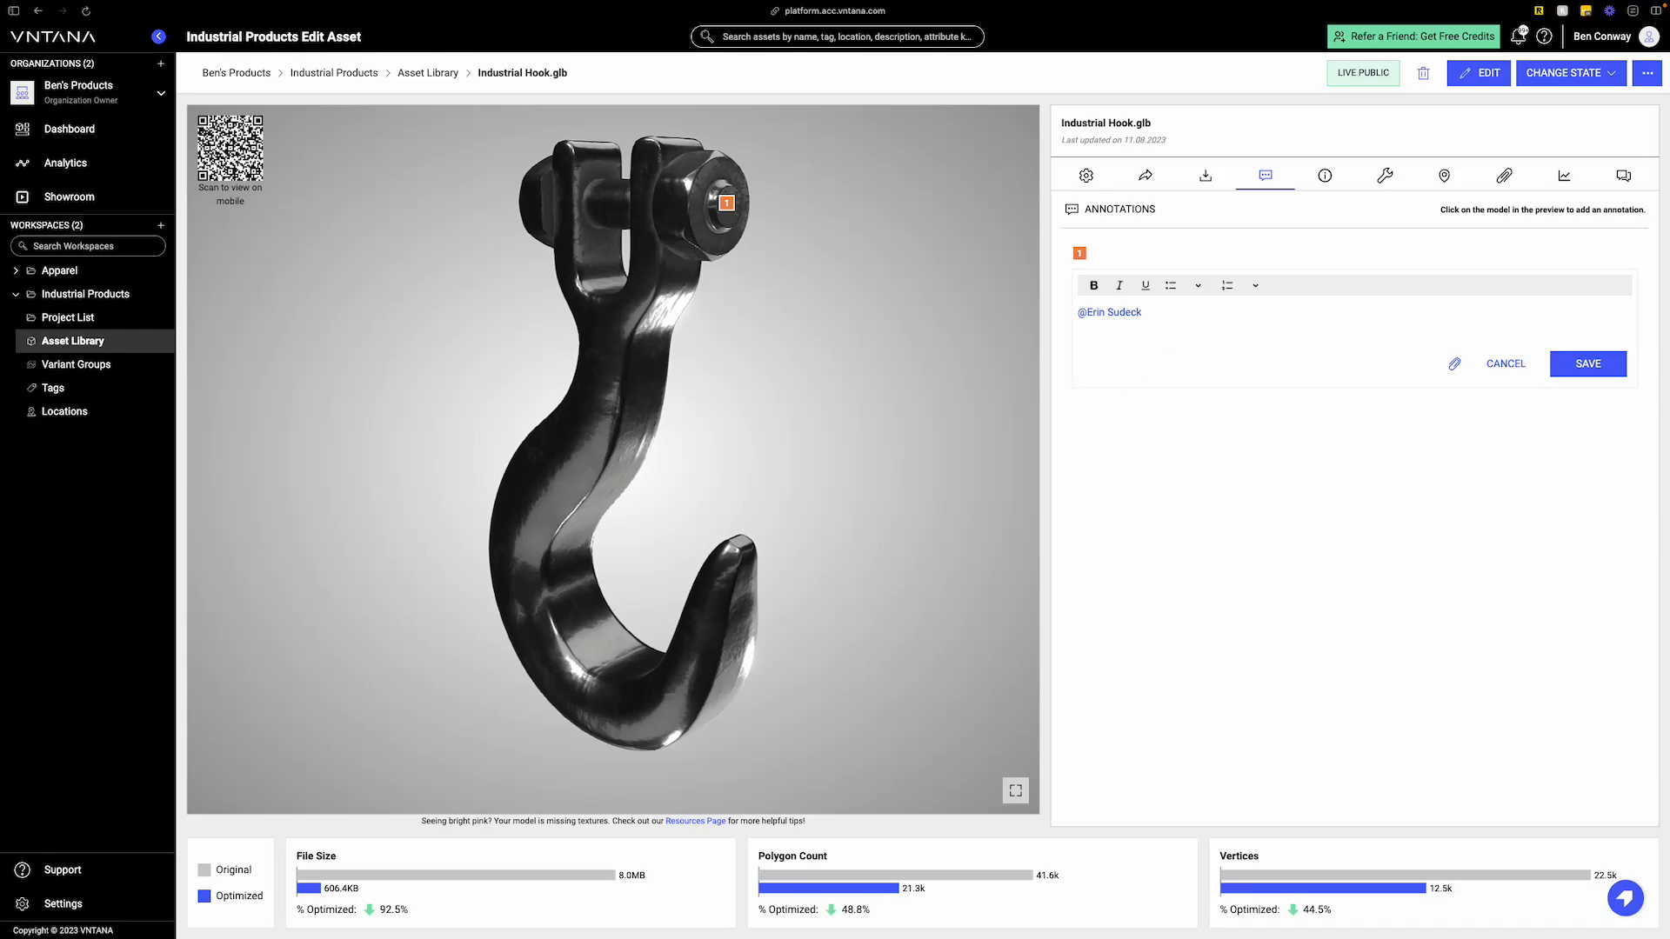
{"action": "left_click", "coordinate": [1570, 363]}
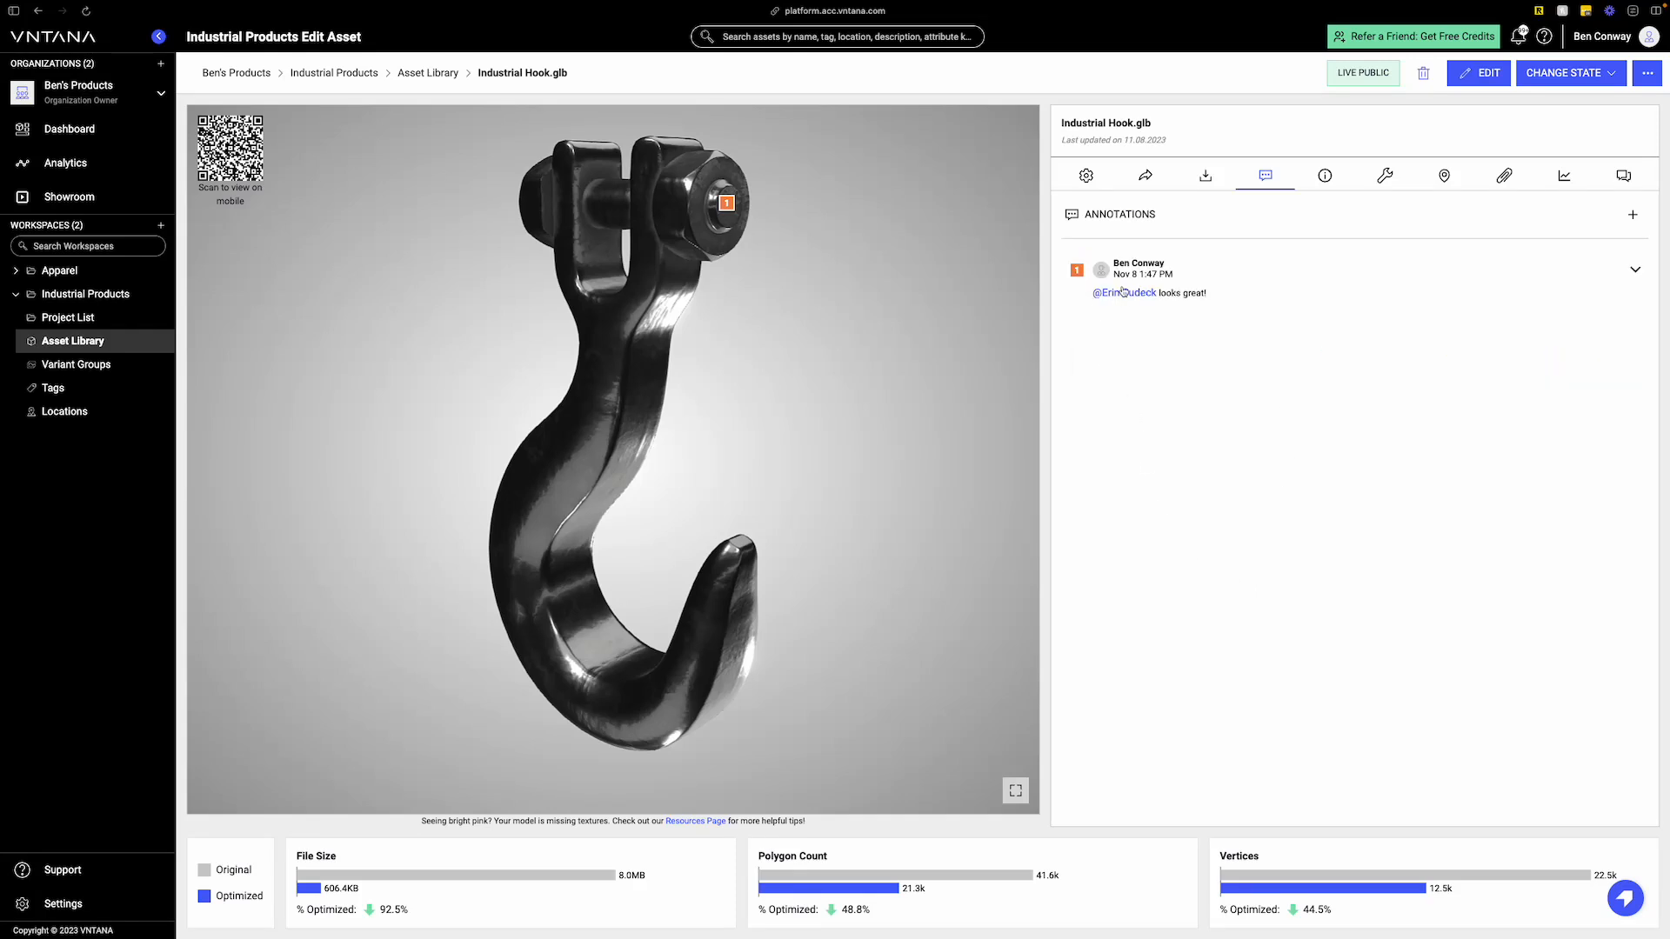
- Mark the annotation on the bolt as resolved and reopen it
{"action": "mouse_move", "coordinate": [1228, 267]}
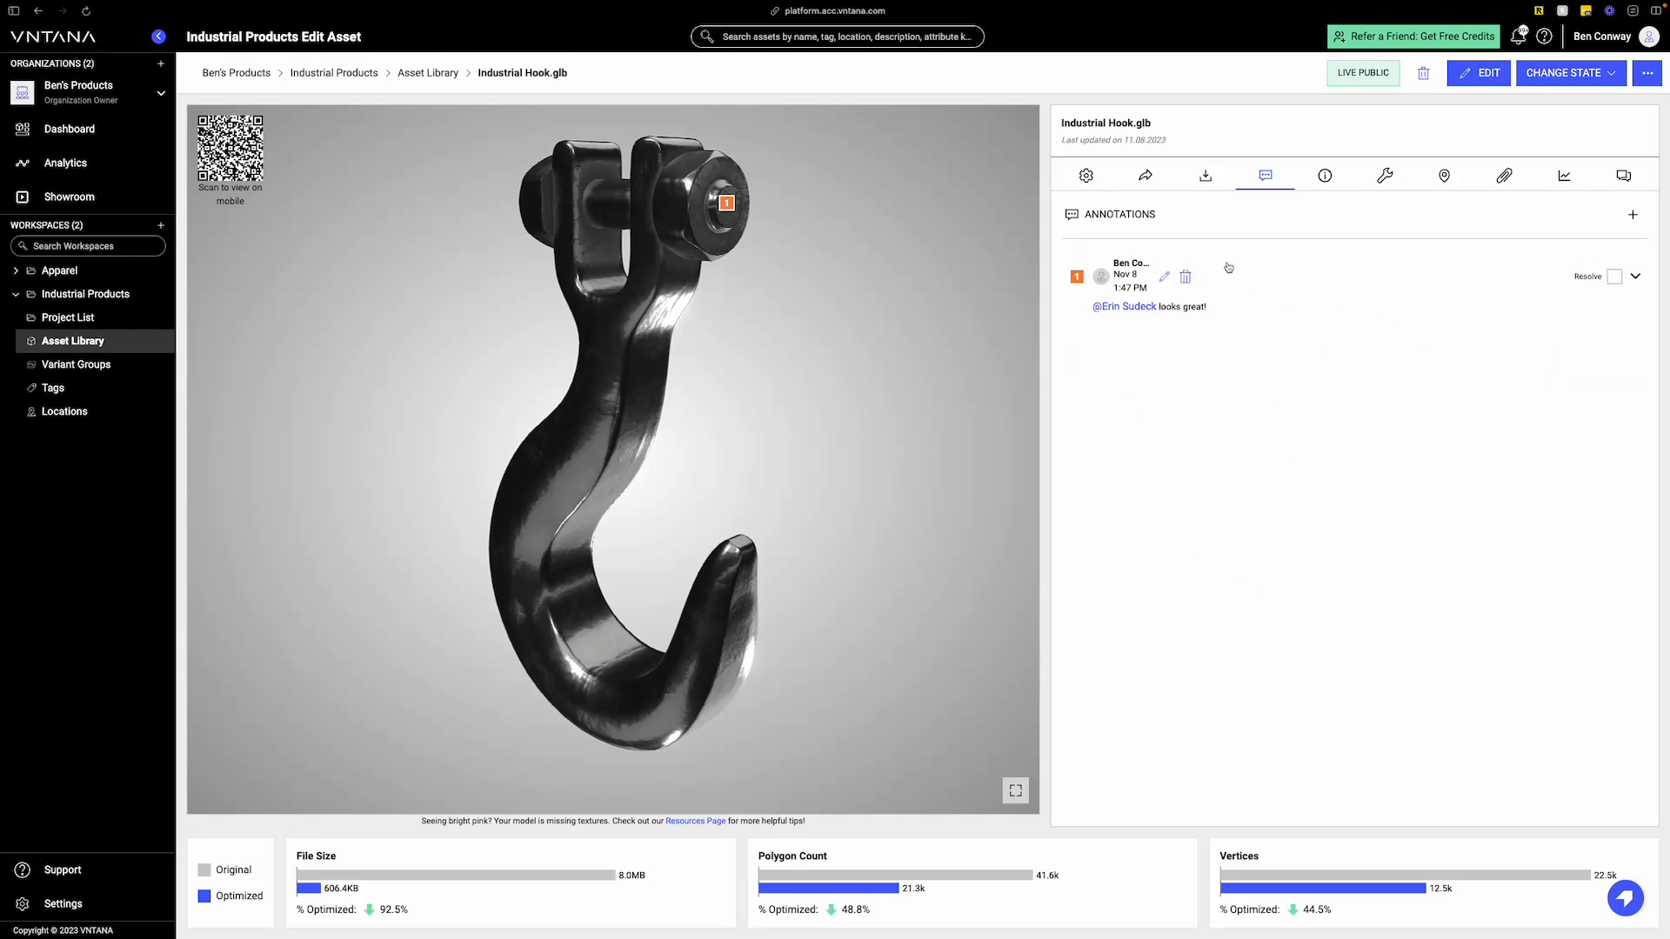
{"action": "left_click", "coordinate": [1614, 276]}
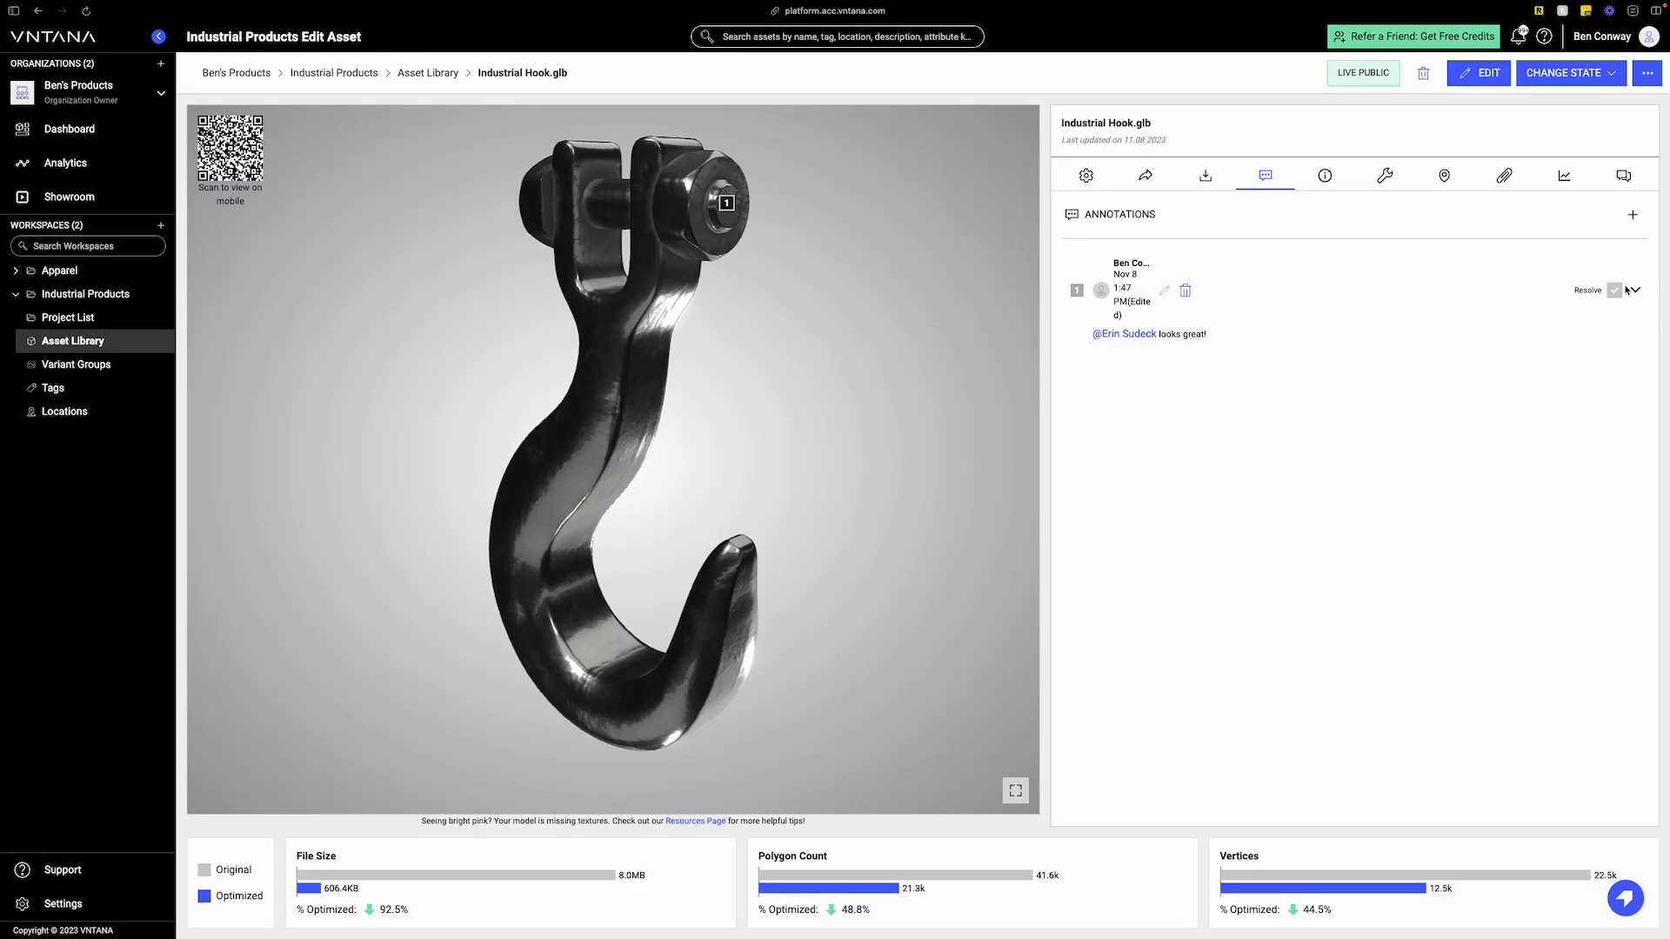
{"action": "left_click", "coordinate": [1614, 289]}
- View the asset information, and use the debug tools to inspect the hook's wireframe without color, in black and in red
{"action": "left_click", "coordinate": [1325, 176]}
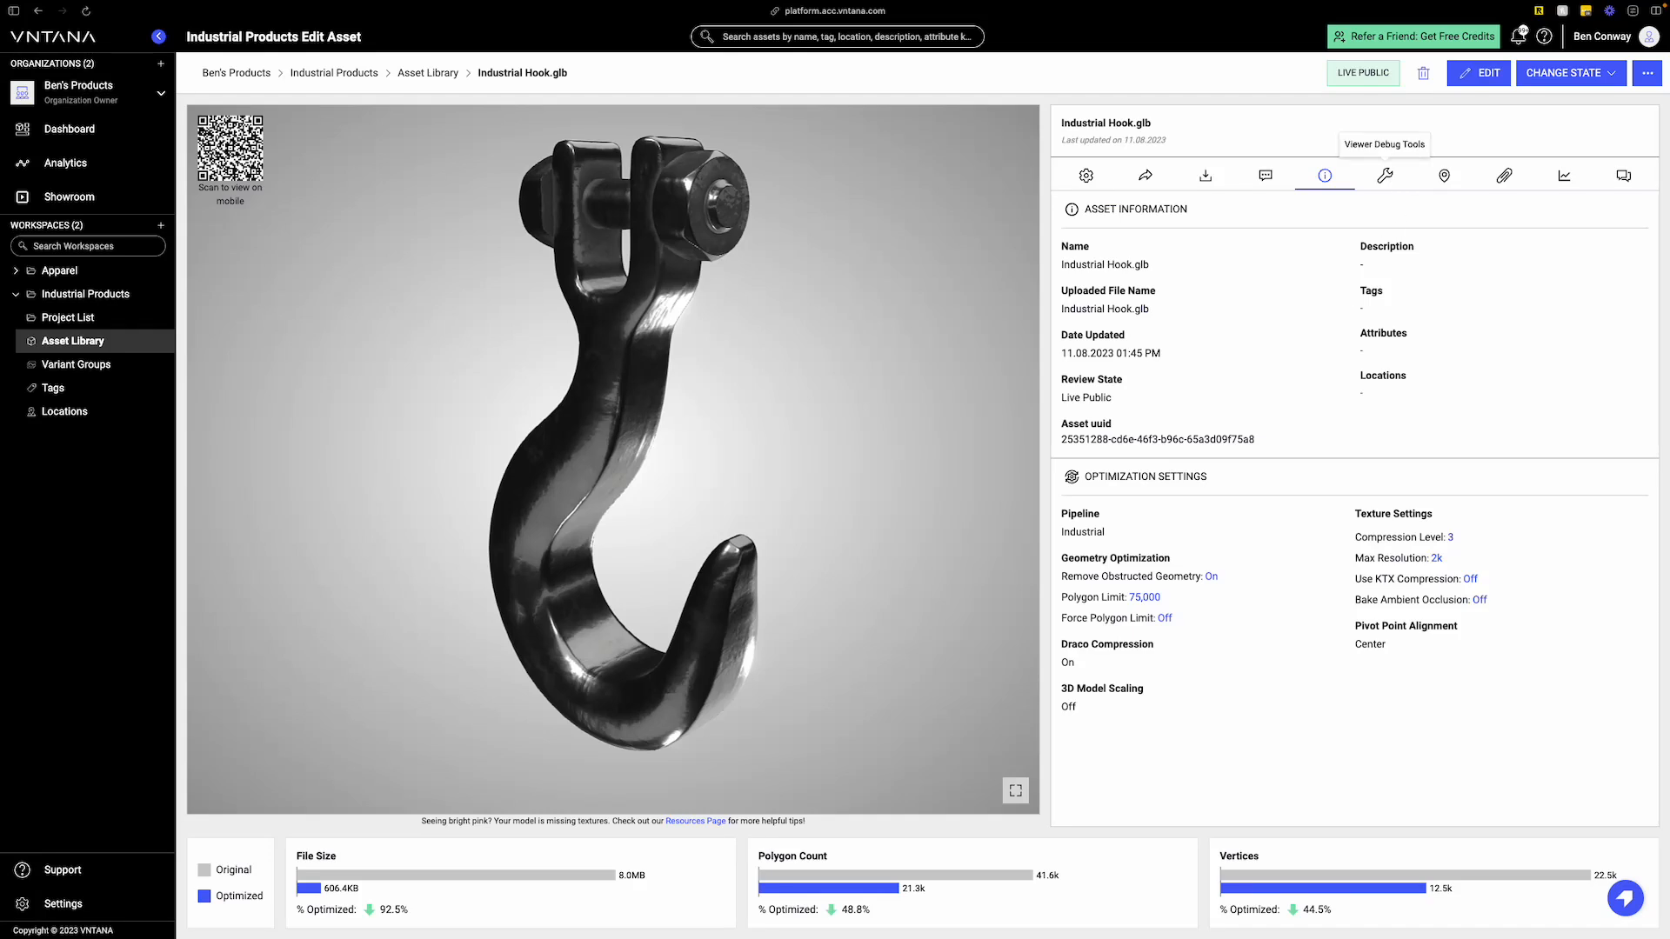
{"action": "left_click", "coordinate": [1389, 178]}
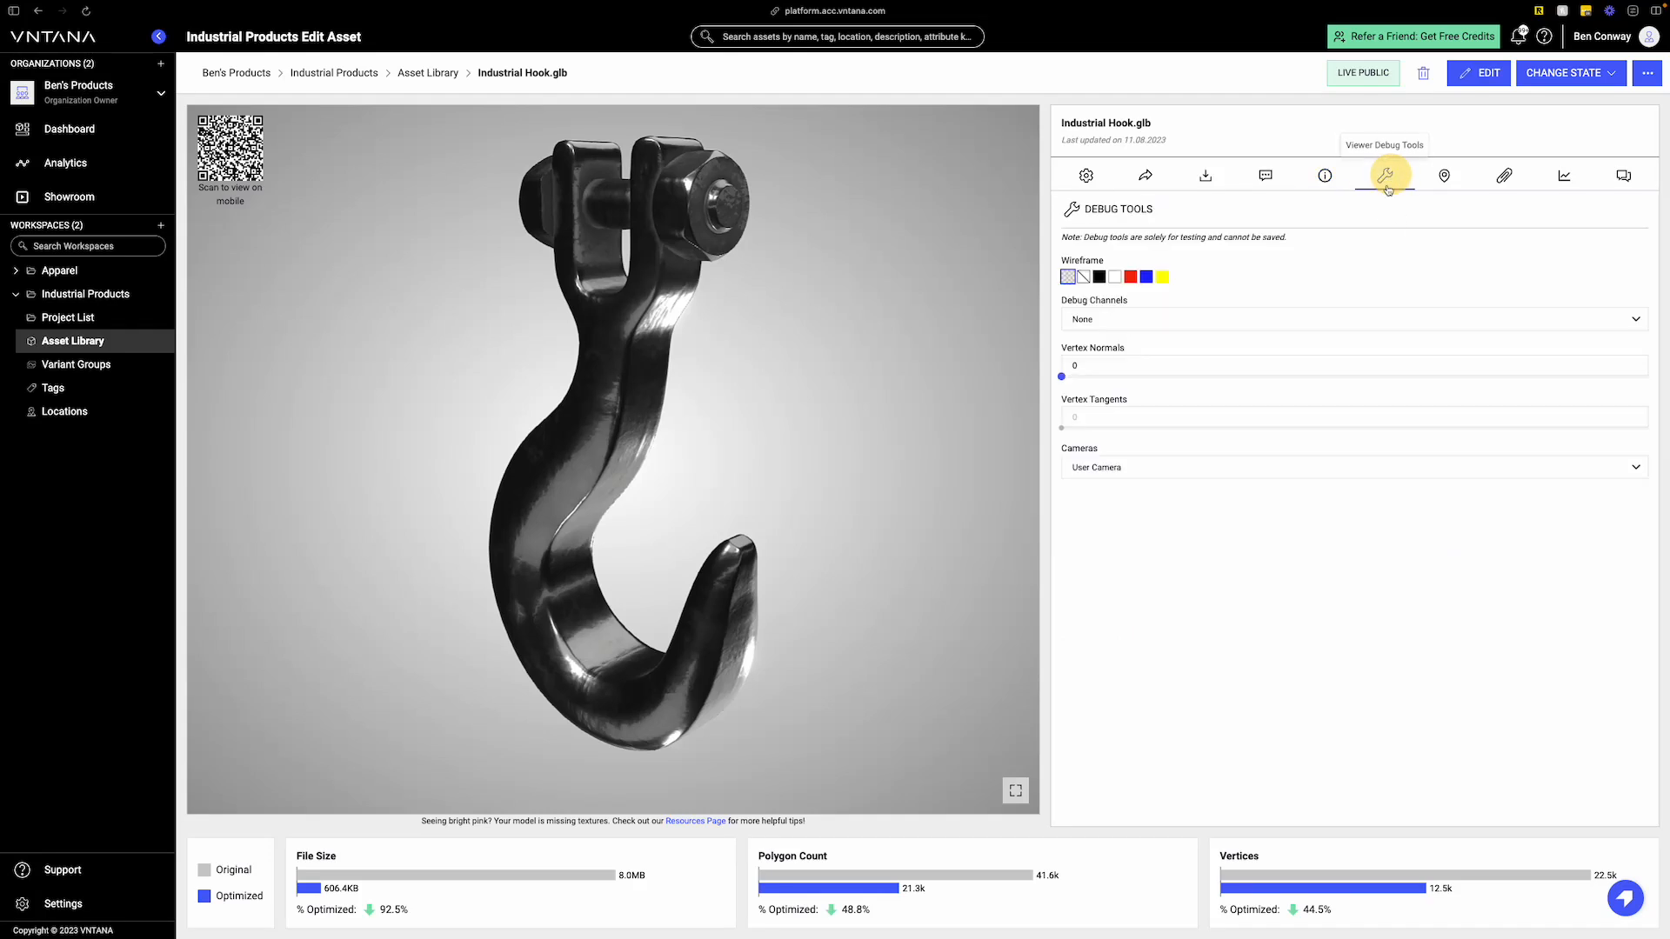
{"action": "left_click", "coordinate": [1083, 276]}
{"action": "left_click_drag", "start_coordinate": [860, 432], "coordinate": [770, 487]}
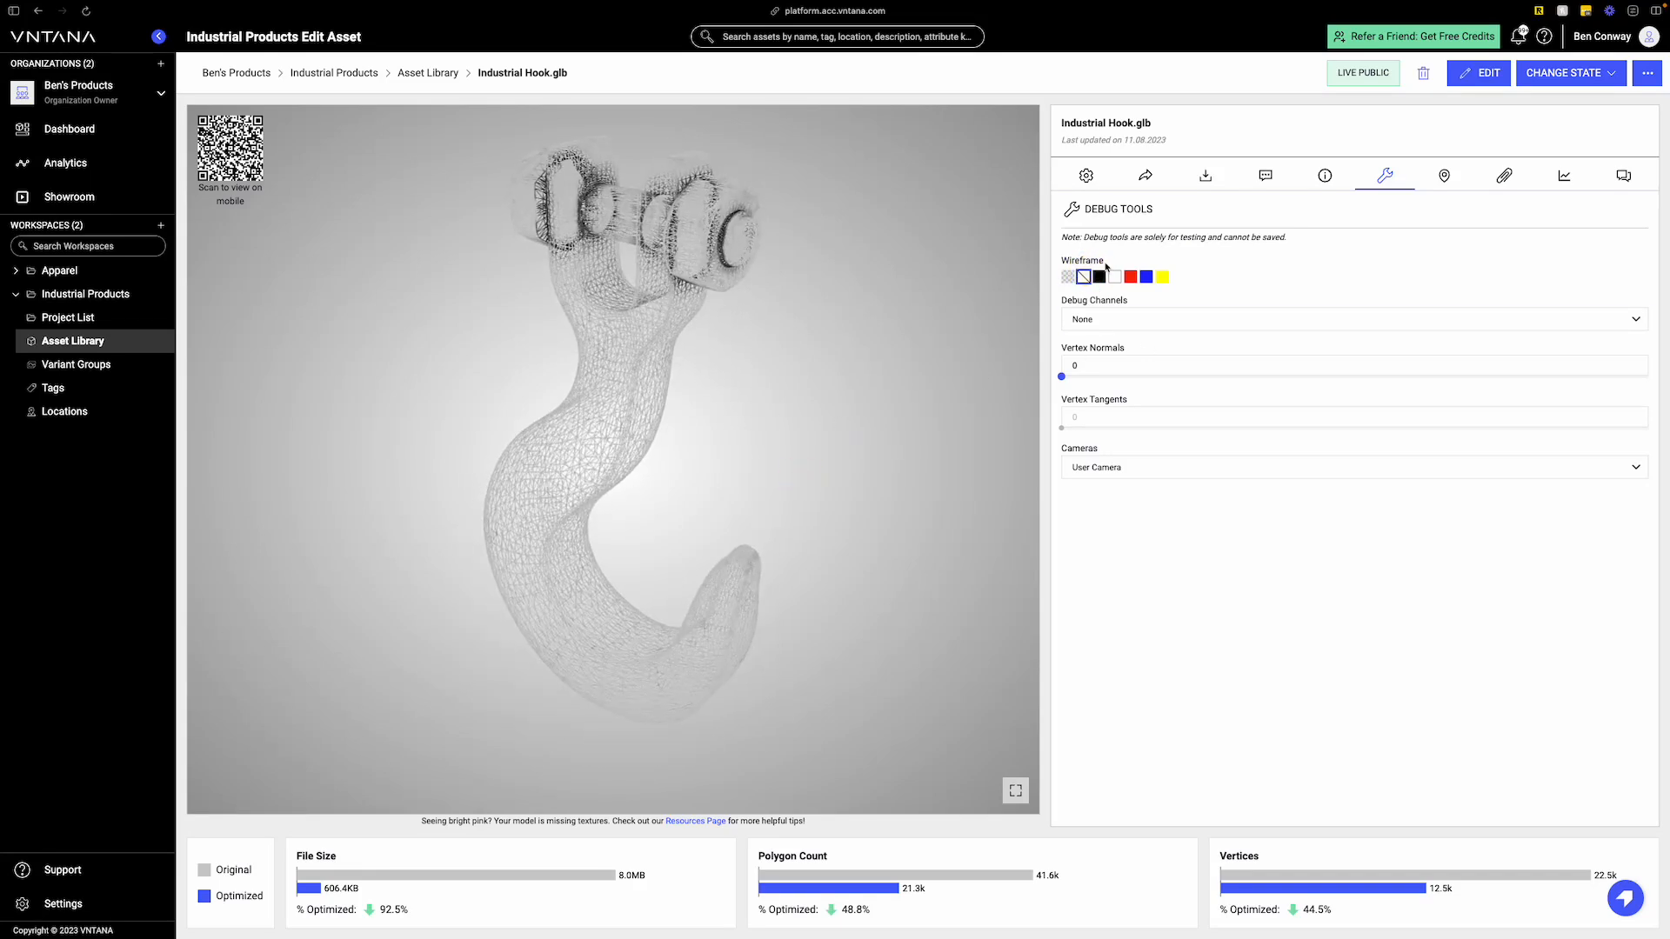
{"action": "left_click", "coordinate": [1099, 276]}
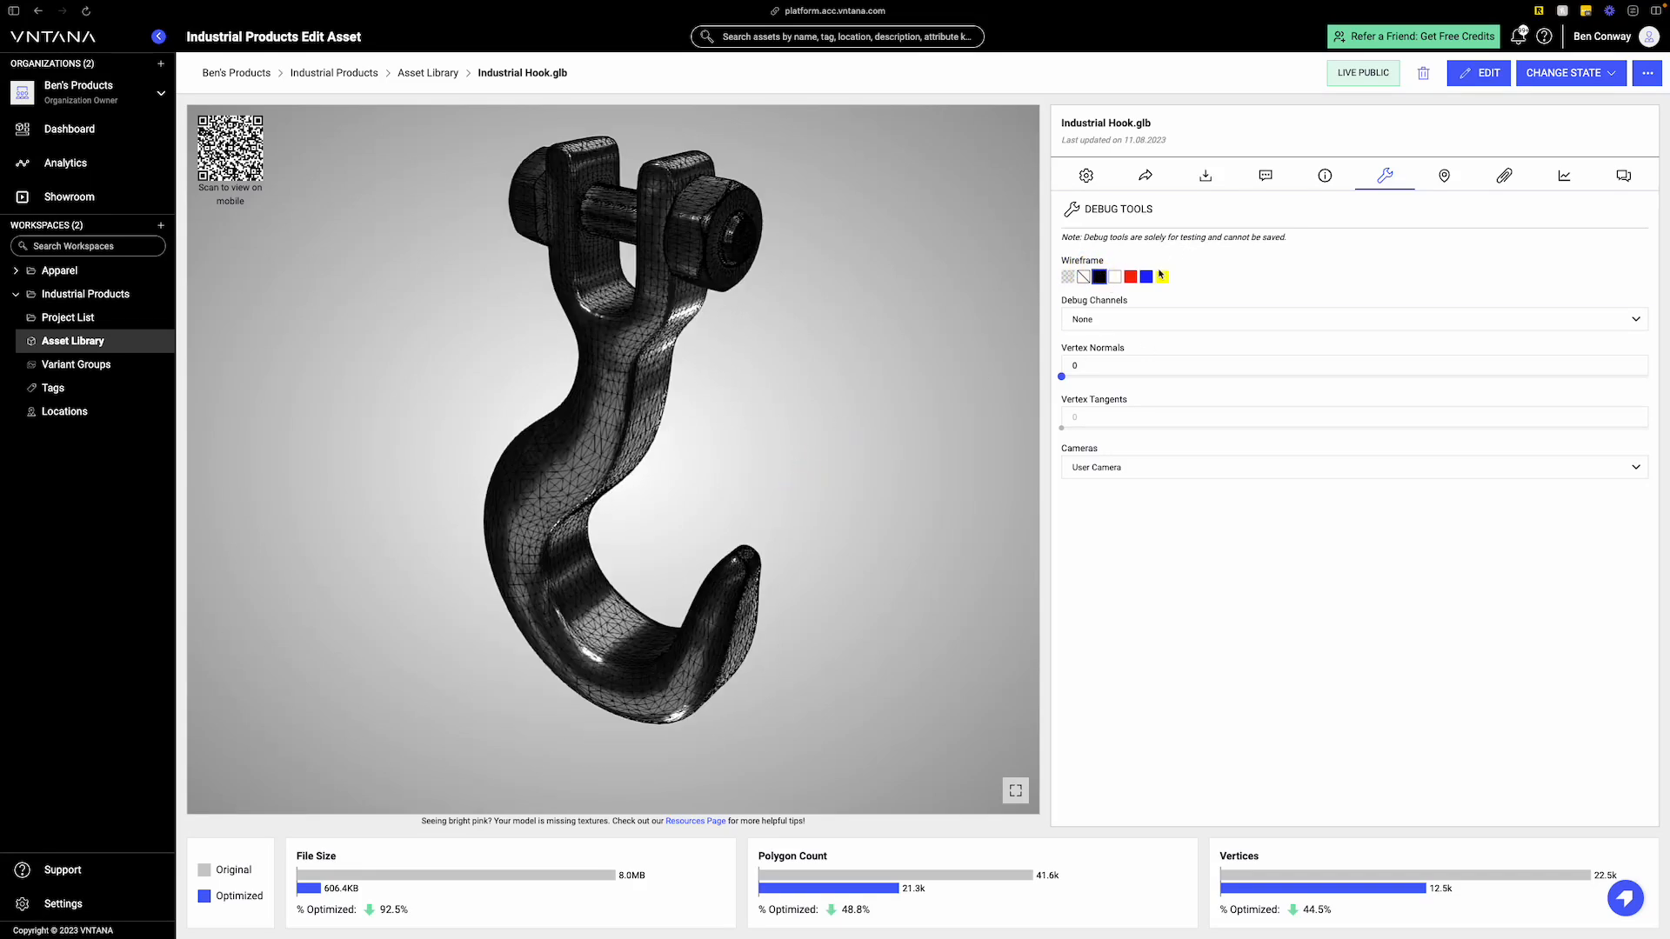
{"action": "left_click", "coordinate": [1130, 277]}
{"action": "left_click_drag", "start_coordinate": [706, 377], "coordinate": [787, 363]}
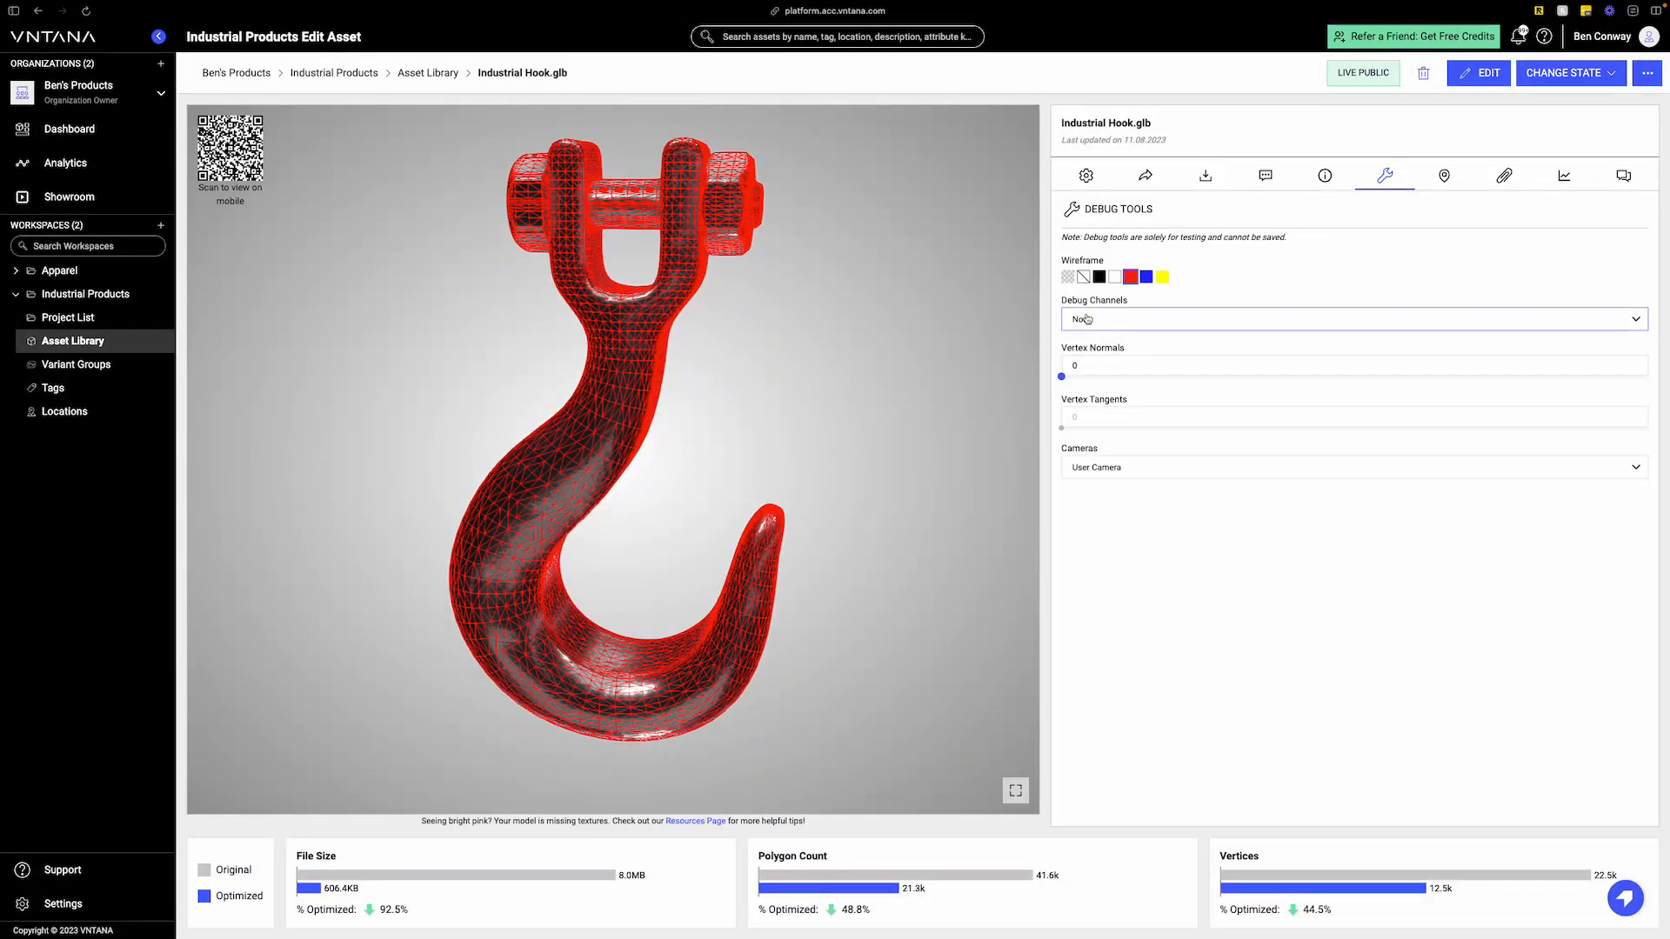
- Inspect the hook in the Roughness and Metallic debug channels, and turn off the wireframe overlay
{"action": "left_click", "coordinate": [1245, 320]}
{"action": "scroll", "coordinate": [1189, 418], "scroll_direction": "down", "scroll_amount": 3}
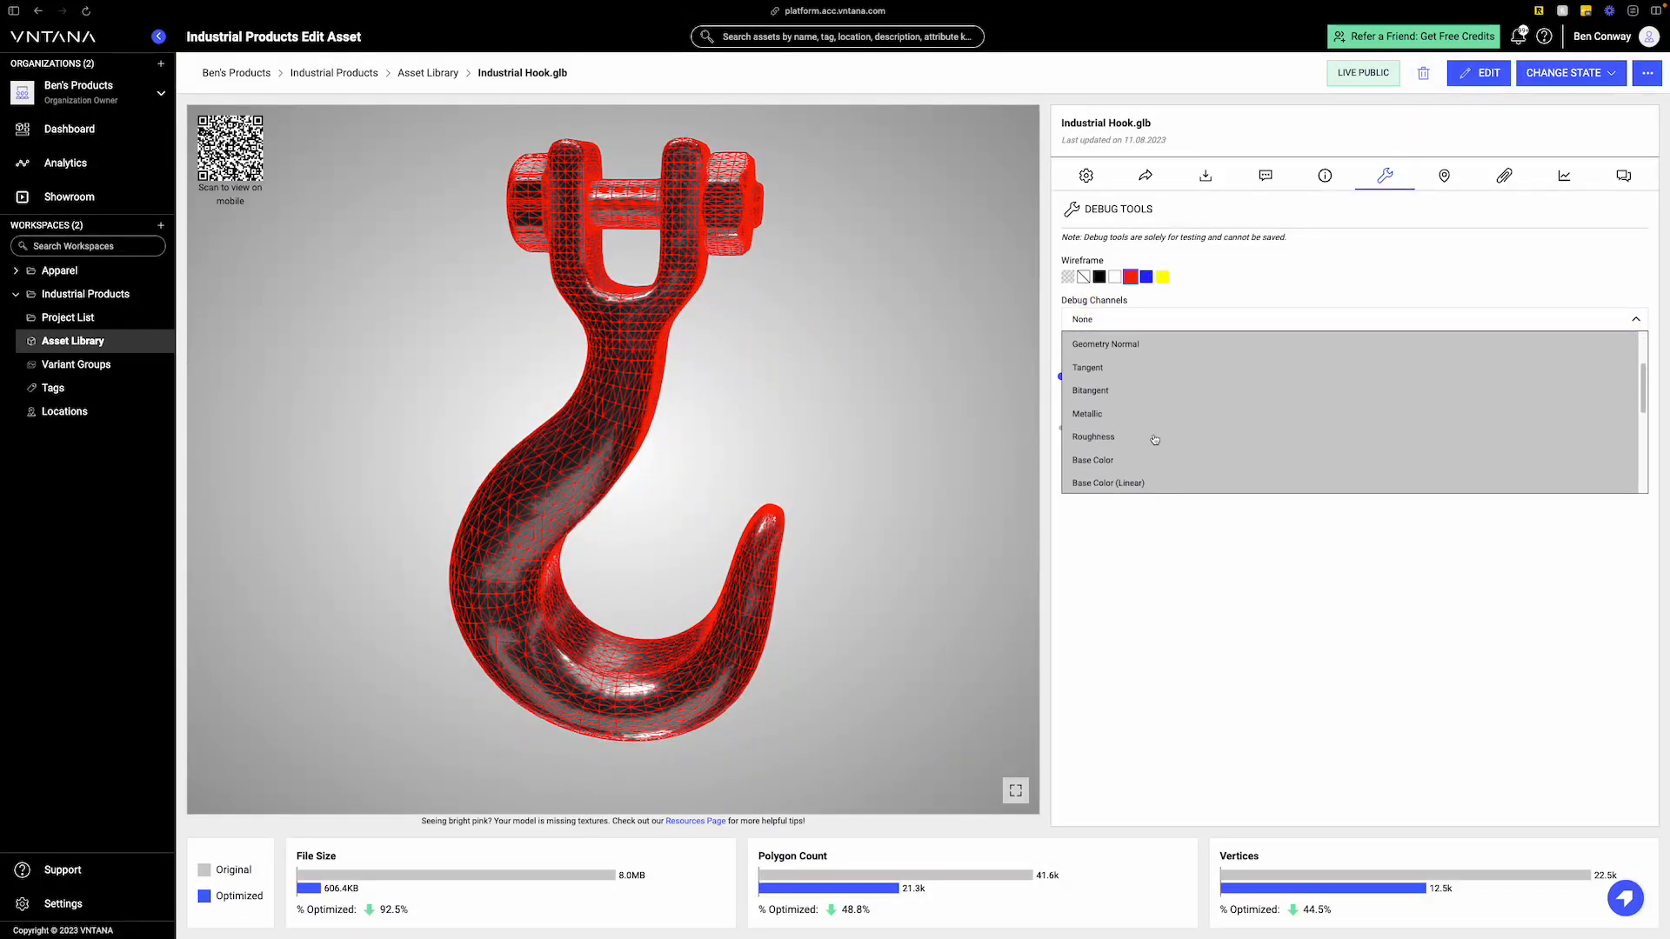
{"action": "left_click", "coordinate": [1148, 441]}
{"action": "left_click", "coordinate": [1135, 321]}
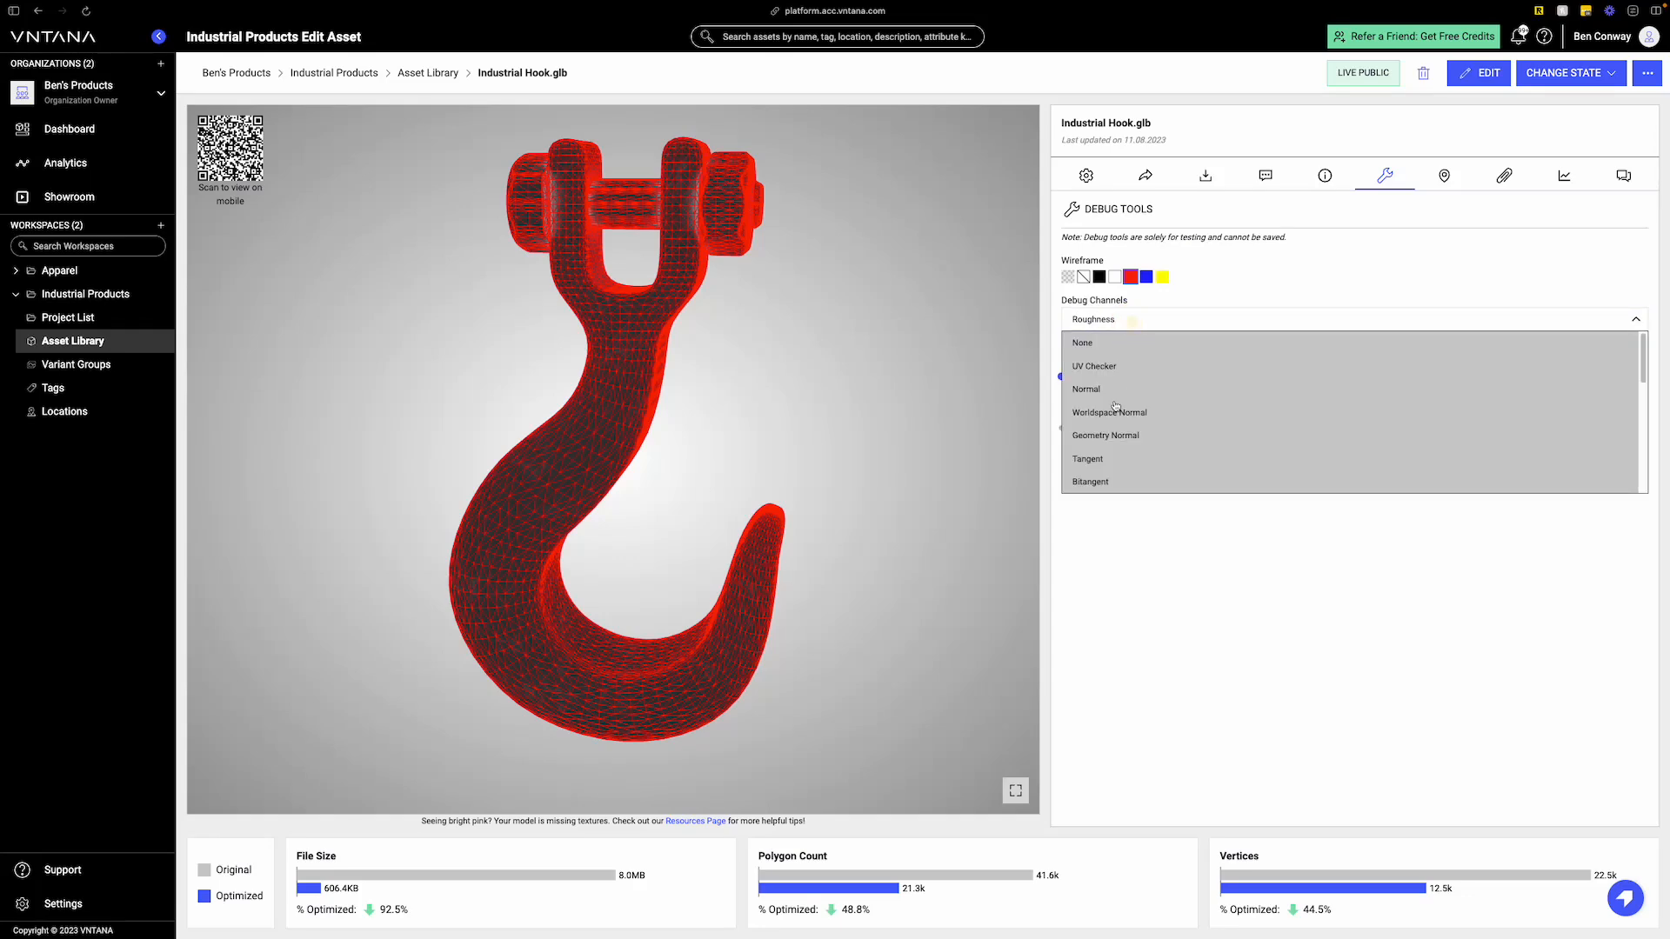
{"action": "scroll", "coordinate": [1113, 372], "scroll_direction": "down", "scroll_amount": 4}
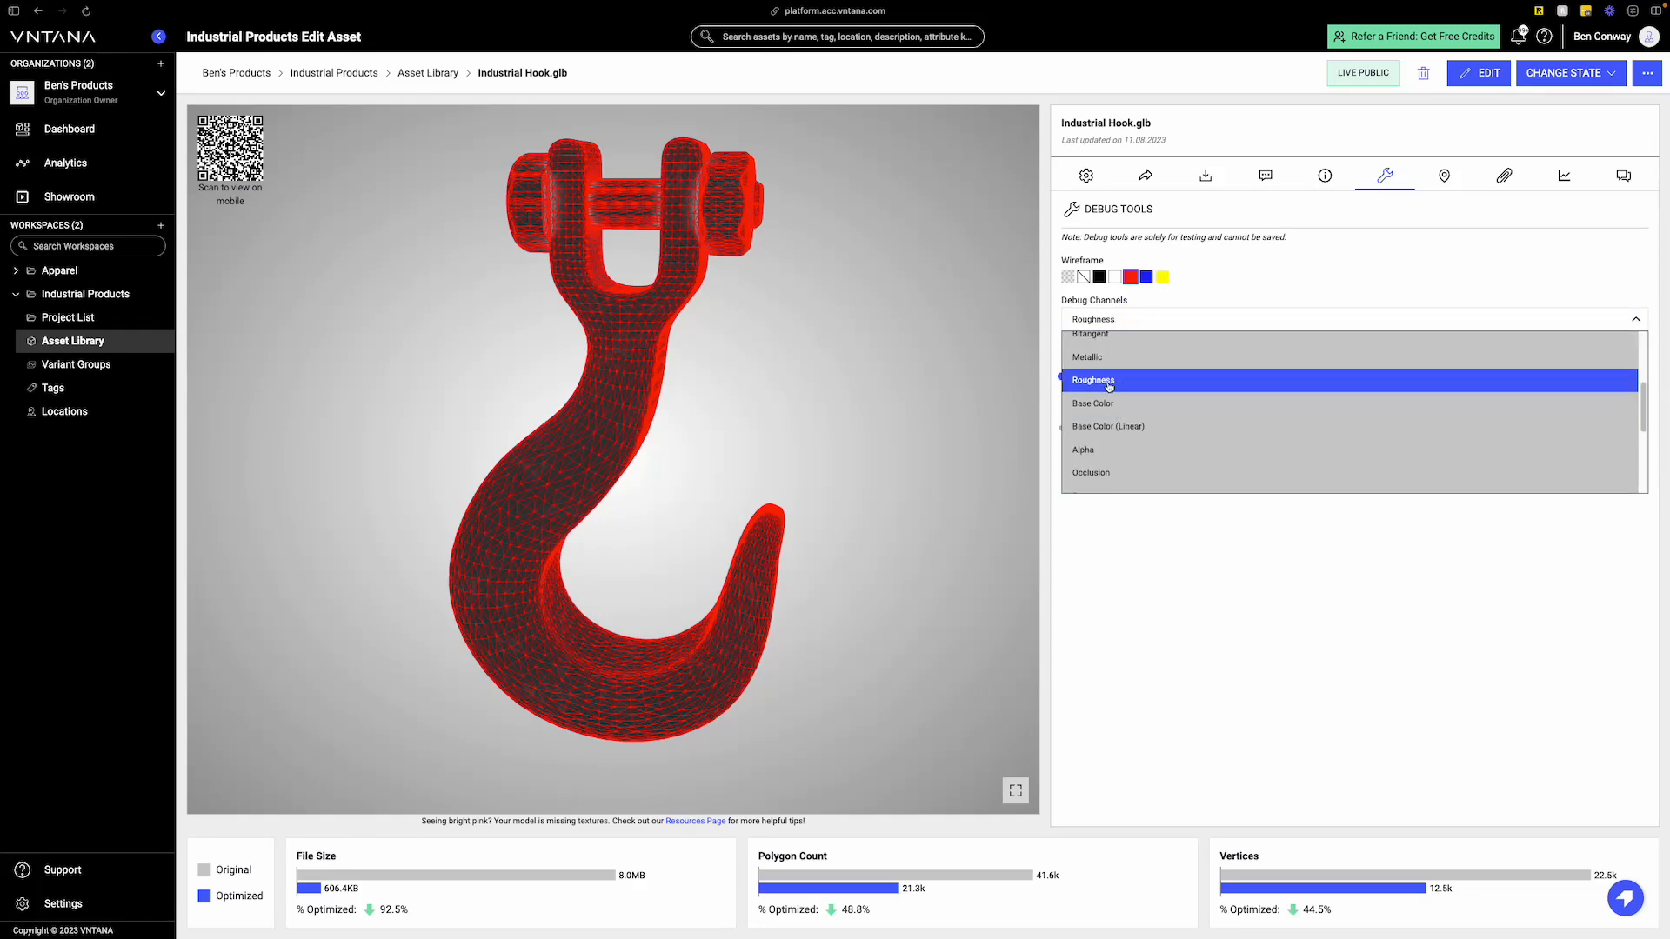
{"action": "left_click", "coordinate": [1104, 380]}
{"action": "left_click", "coordinate": [1069, 277]}
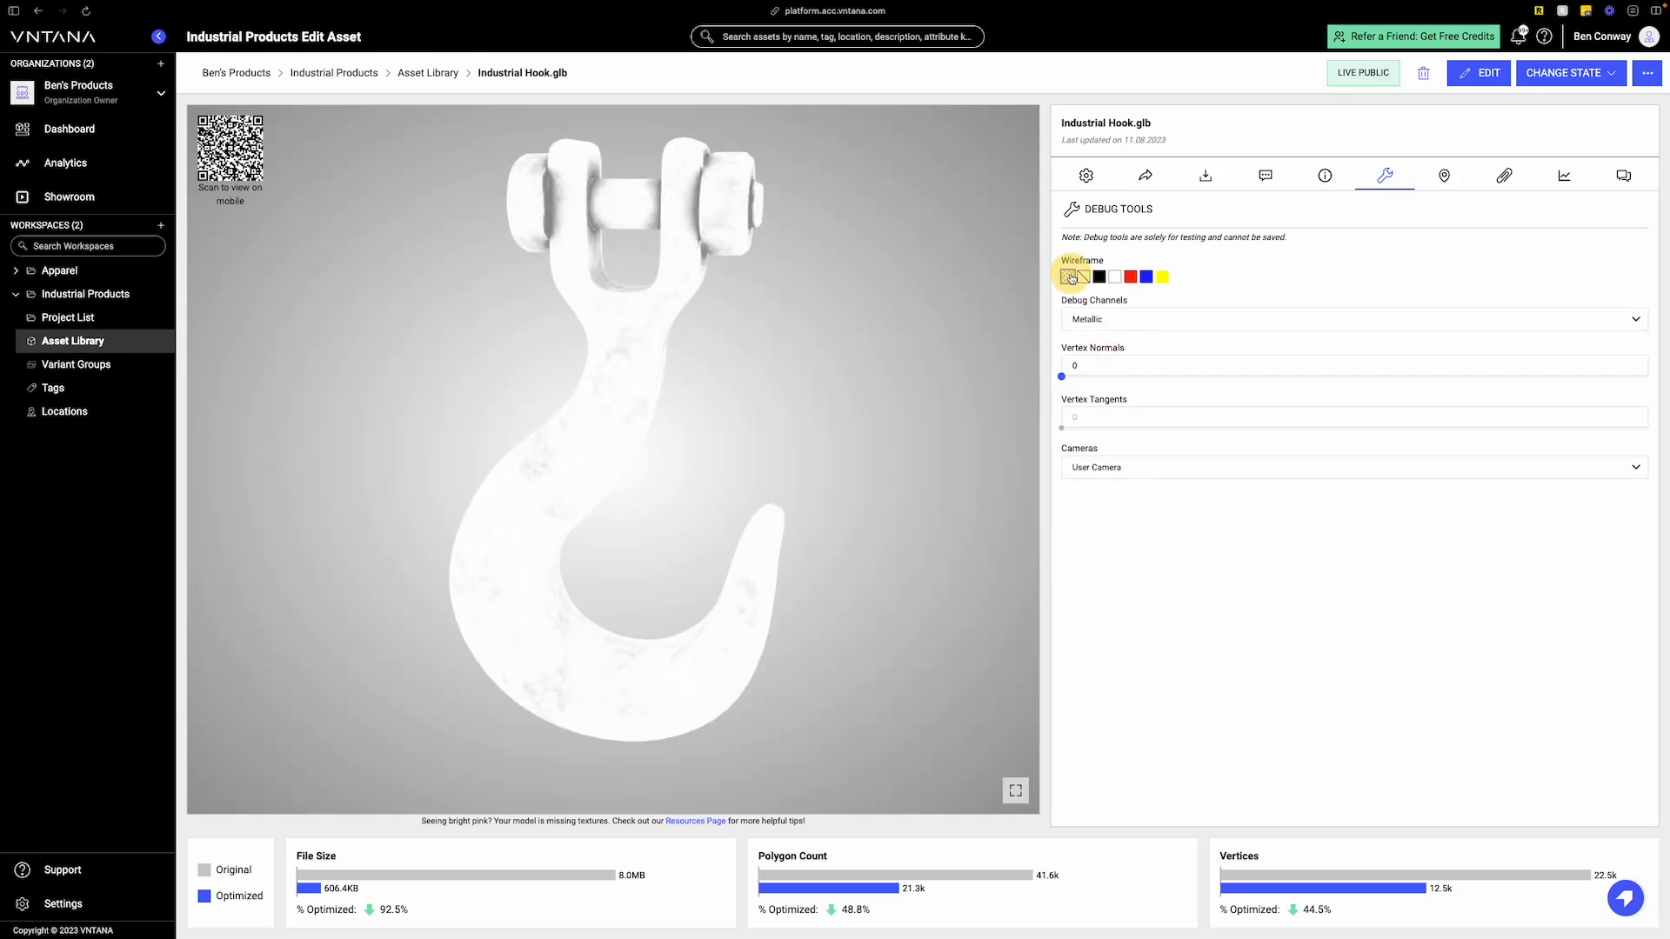
{"action": "left_click_drag", "start_coordinate": [749, 504], "coordinate": [671, 514]}
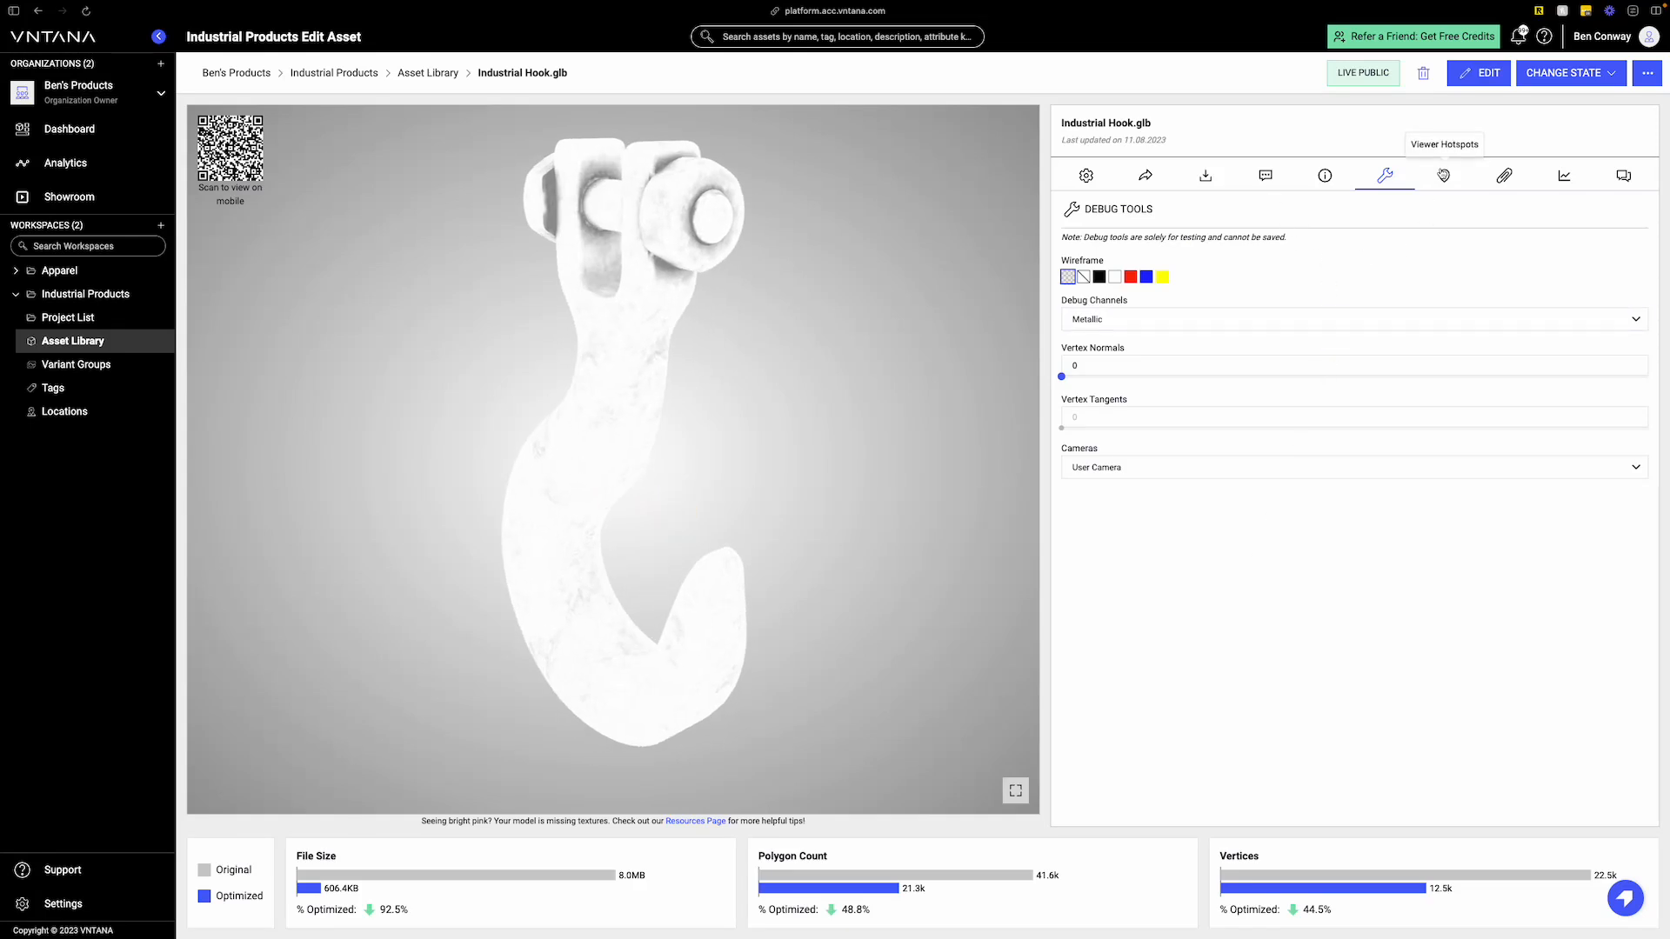
- Examine the Text, Image and Video forms for a new hotspot on the hook's bolt, and cancel the hotspot
{"action": "left_click", "coordinate": [1443, 176]}
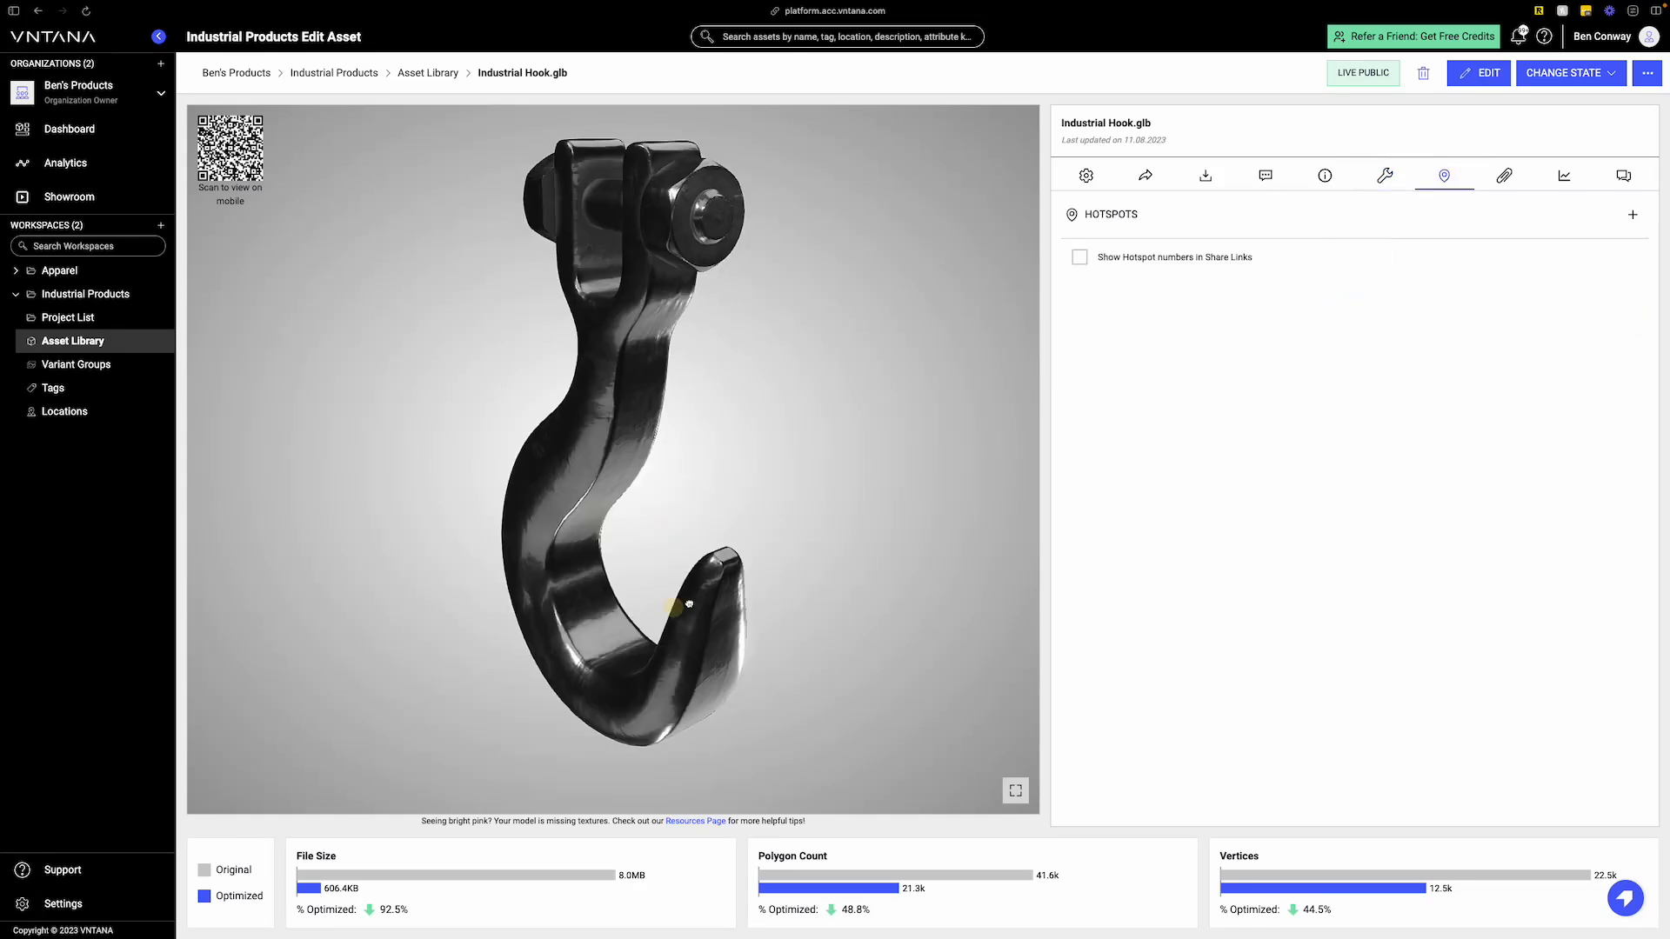
{"action": "left_click_drag", "start_coordinate": [686, 604], "coordinate": [739, 584]}
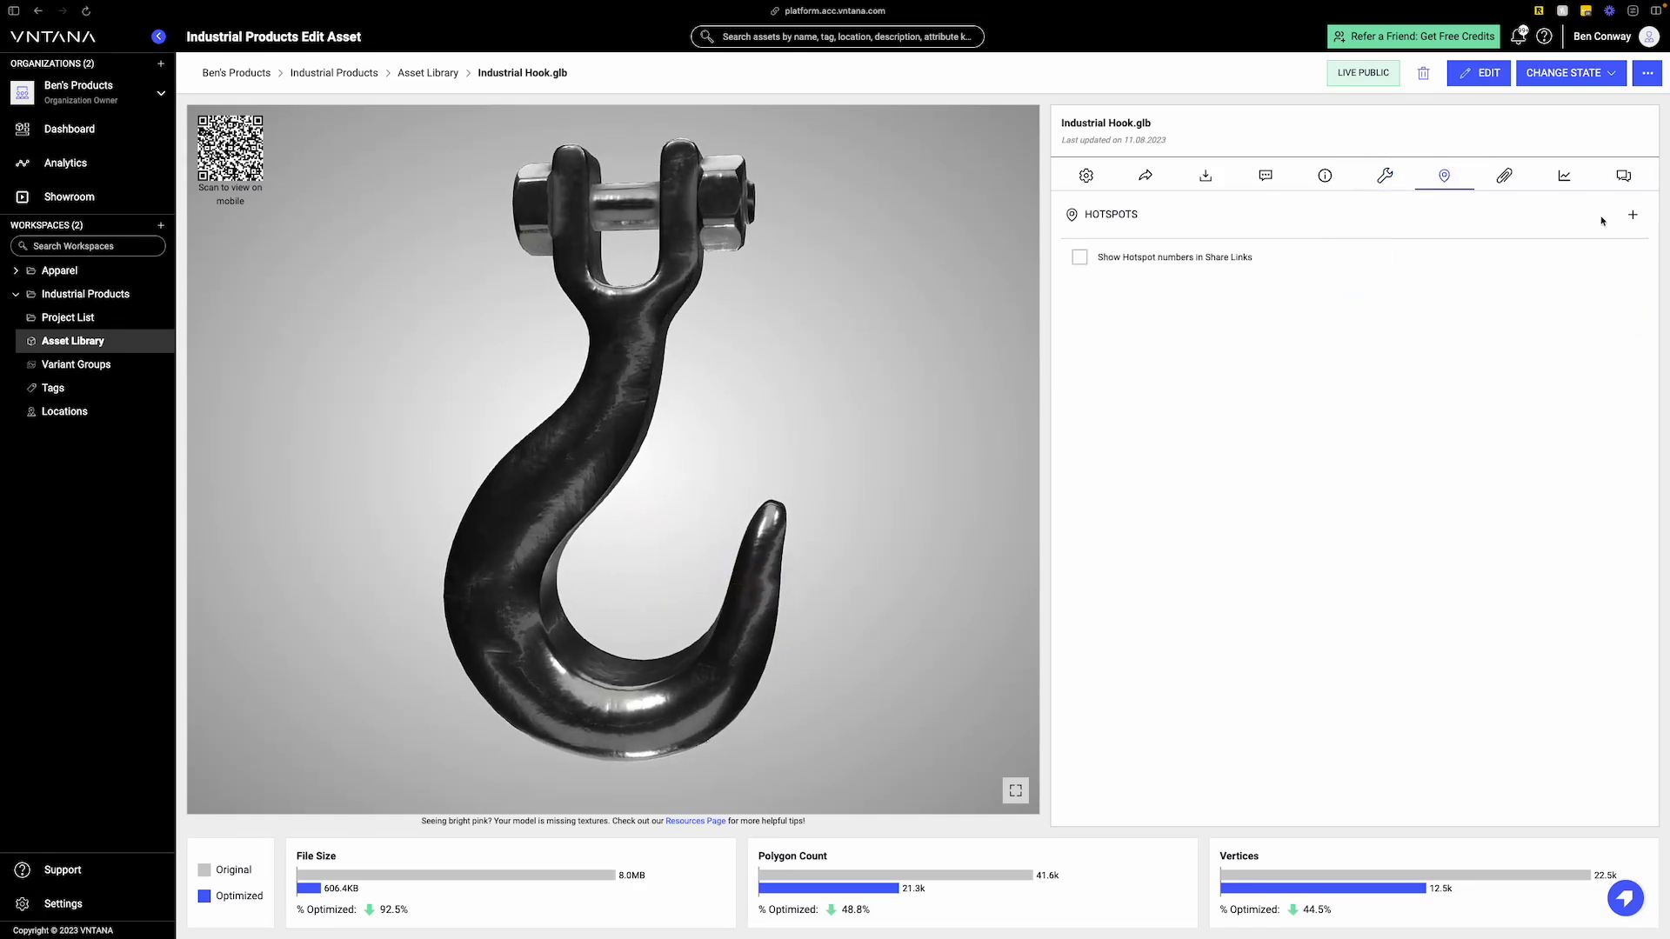
{"action": "left_click", "coordinate": [1632, 214]}
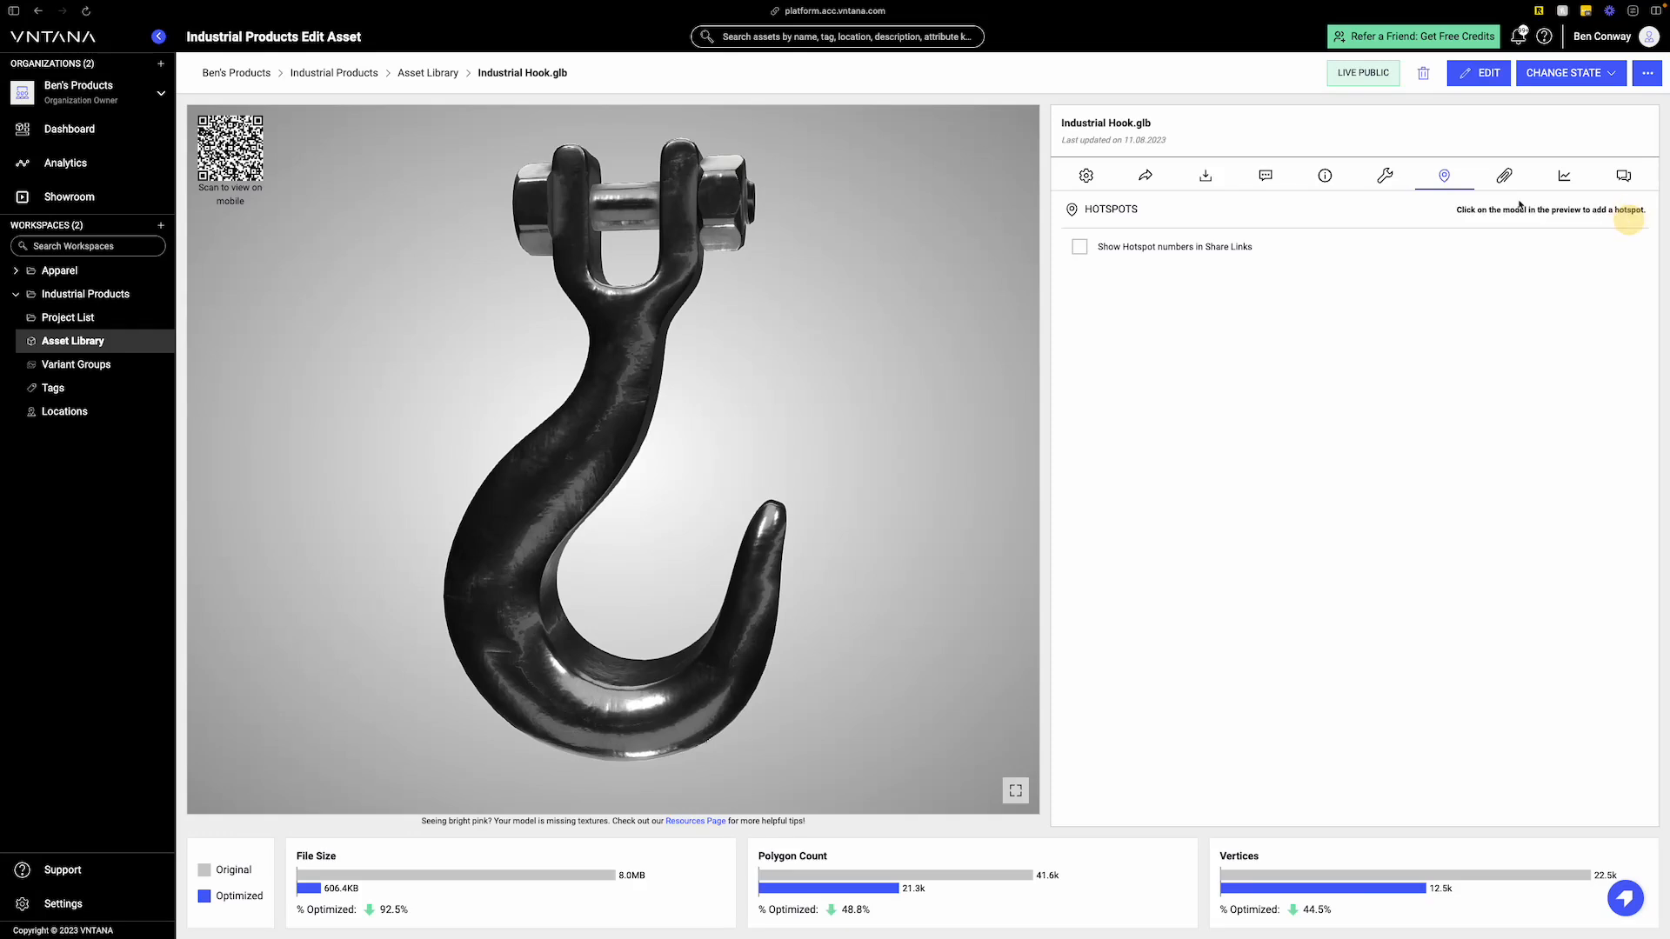
{"action": "left_click", "coordinate": [736, 203]}
{"action": "left_click", "coordinate": [281, 150]}
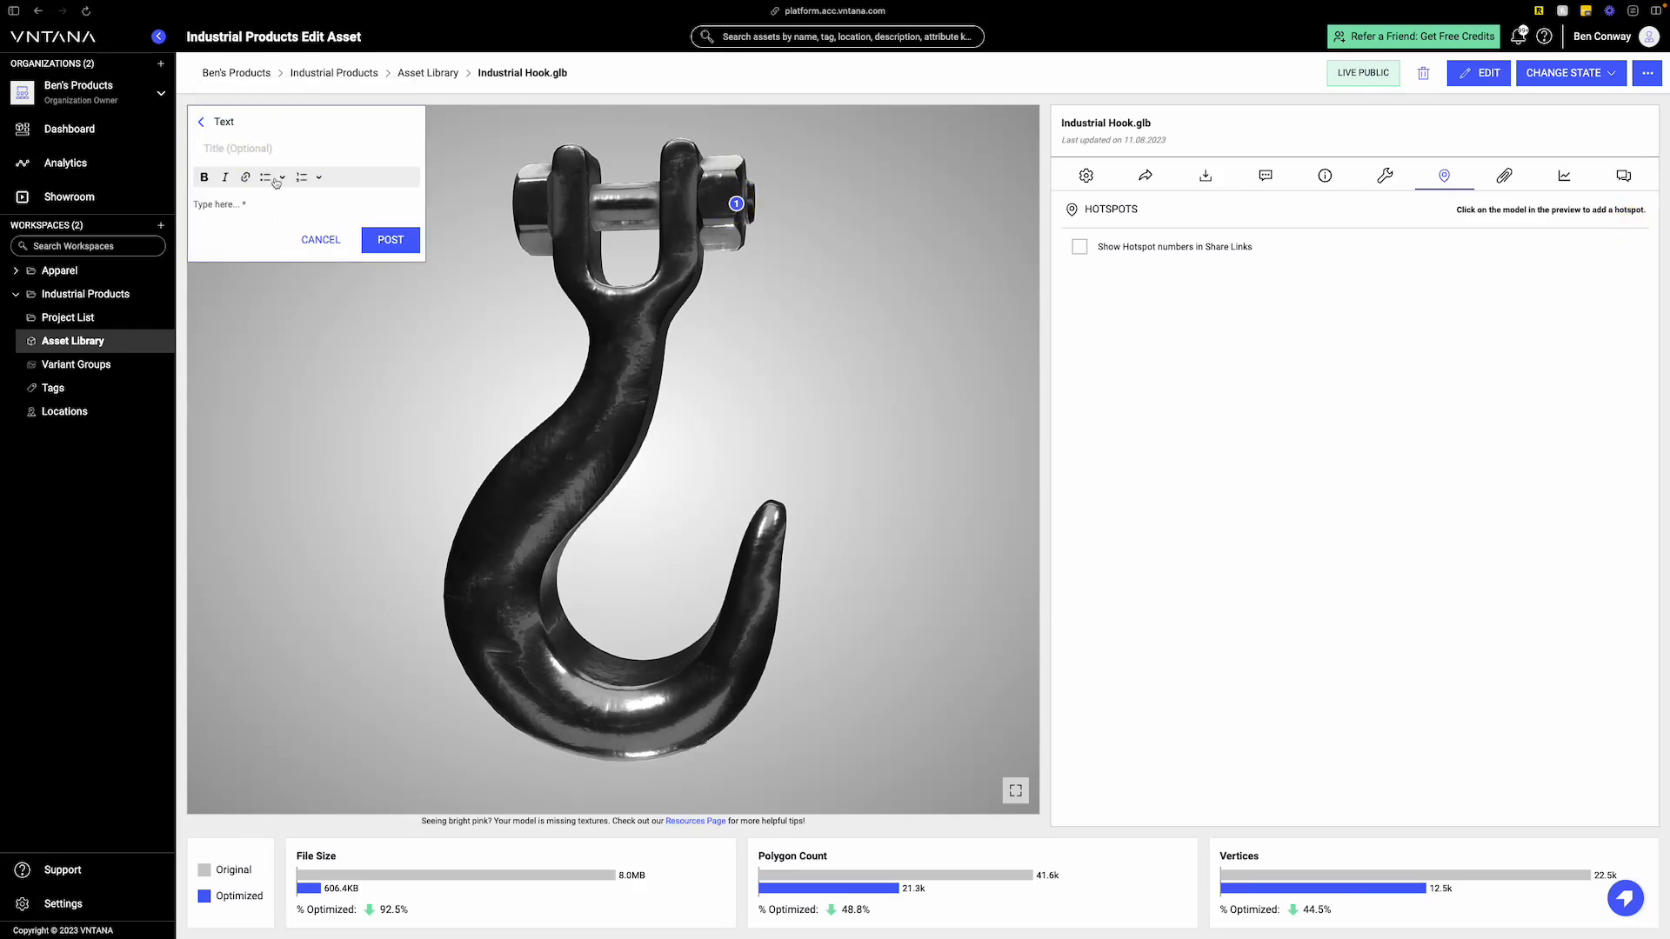
{"action": "left_click", "coordinate": [202, 121]}
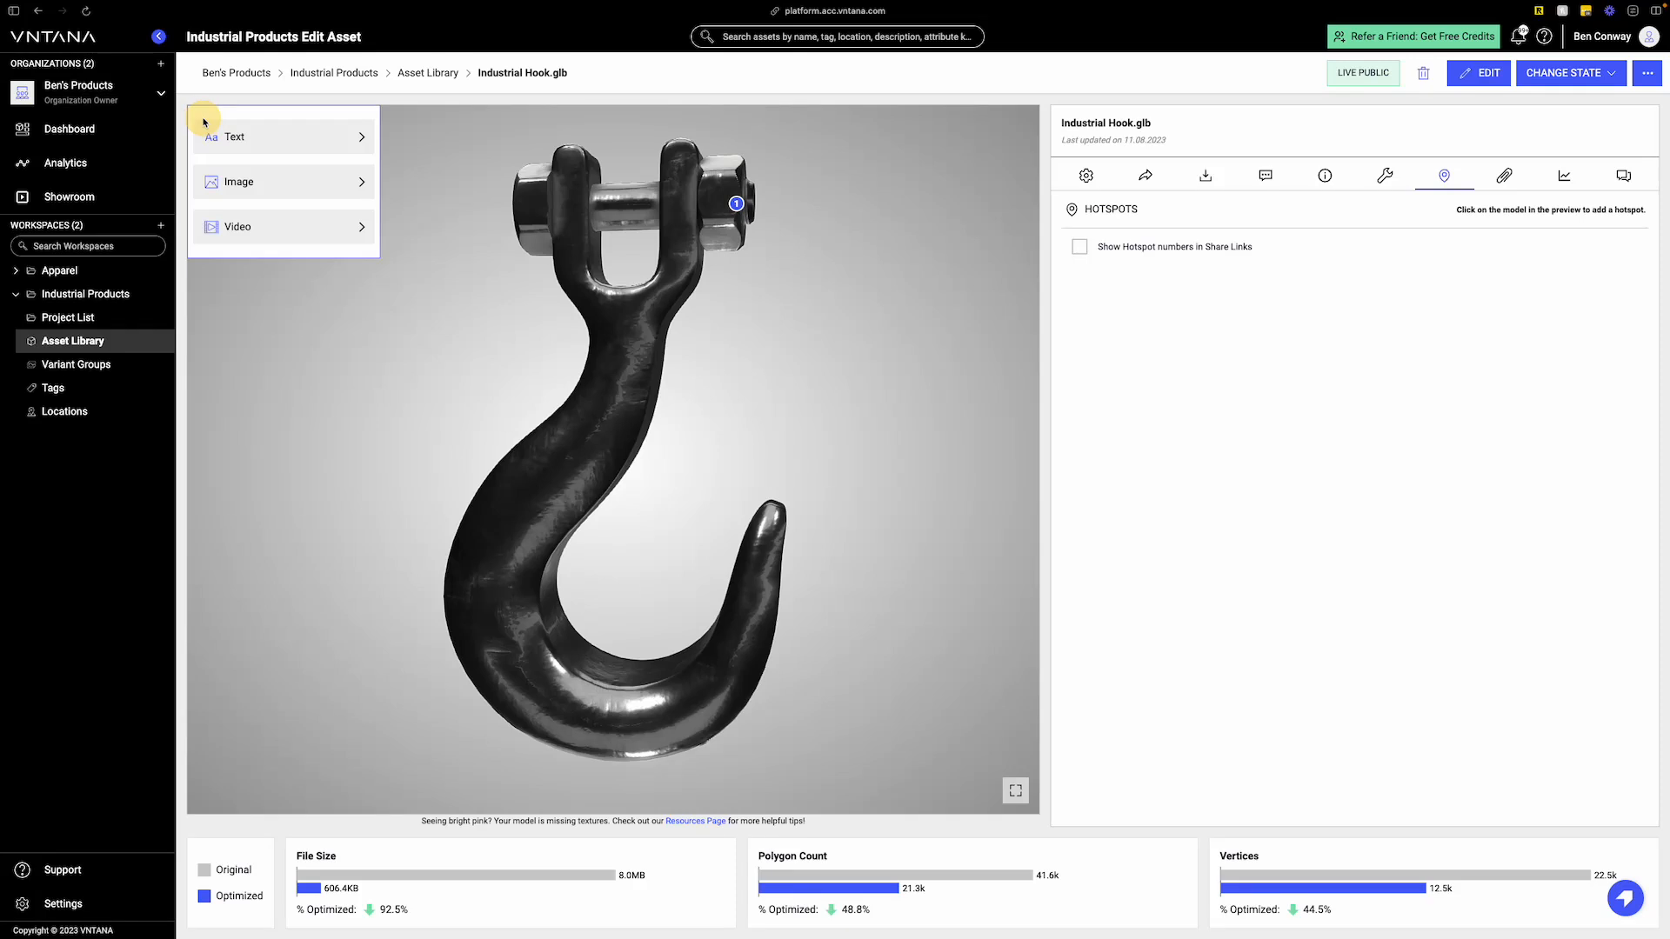
{"action": "left_click", "coordinate": [239, 177]}
{"action": "left_click", "coordinate": [202, 122]}
{"action": "left_click", "coordinate": [240, 225]}
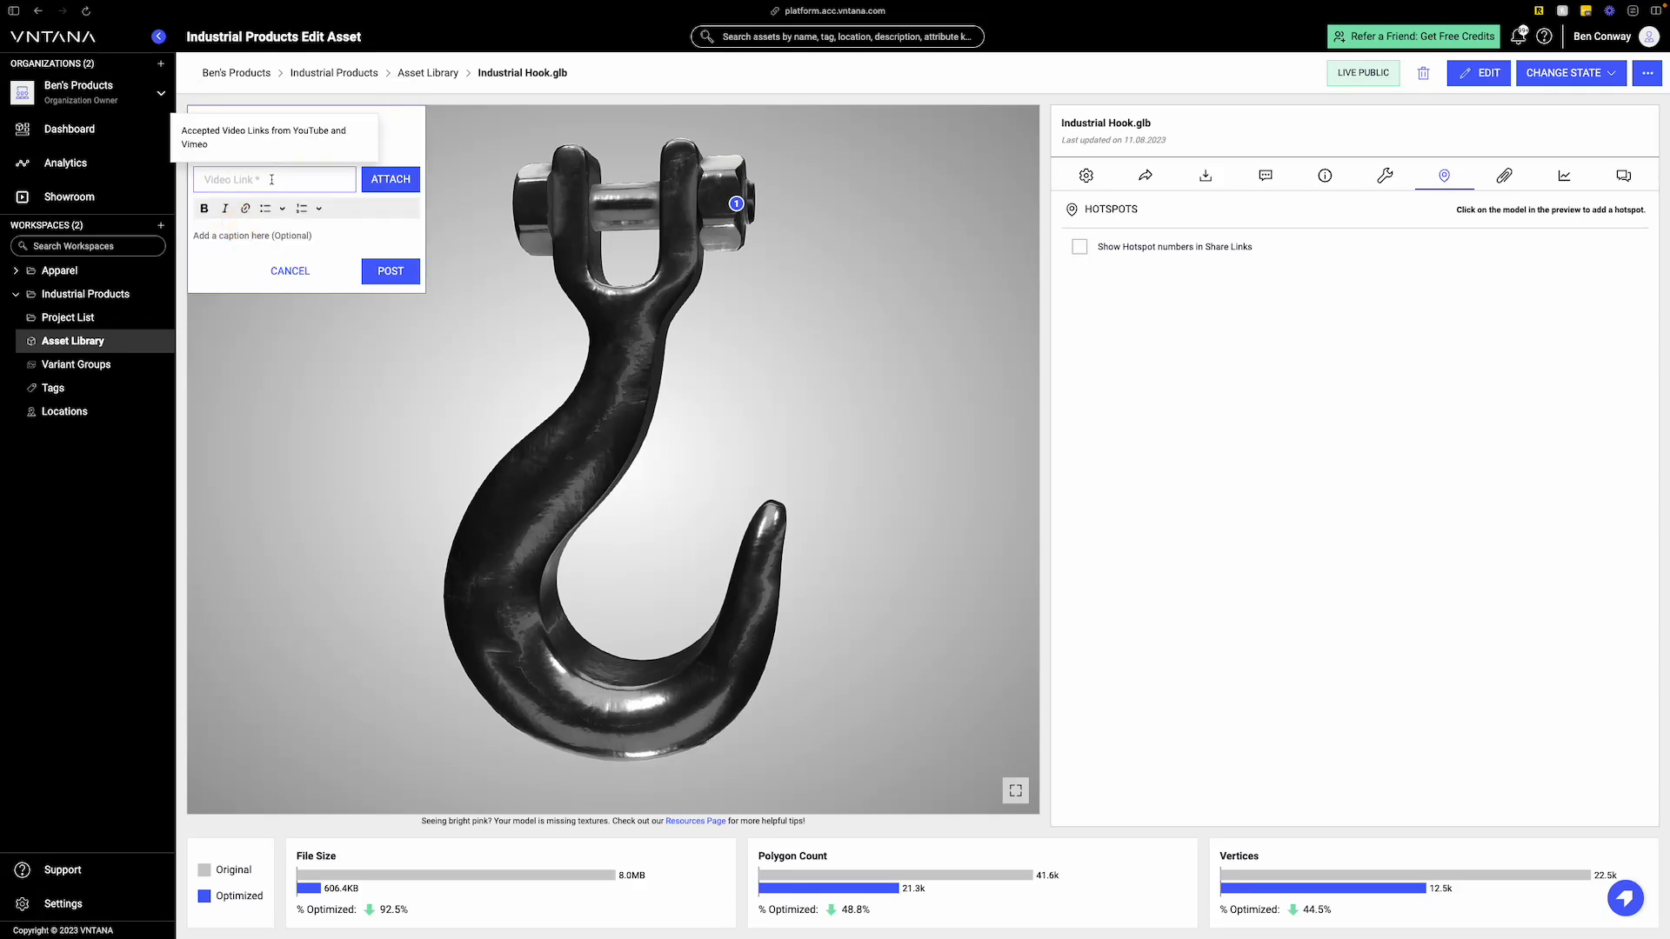
{"action": "left_click", "coordinate": [269, 183]}
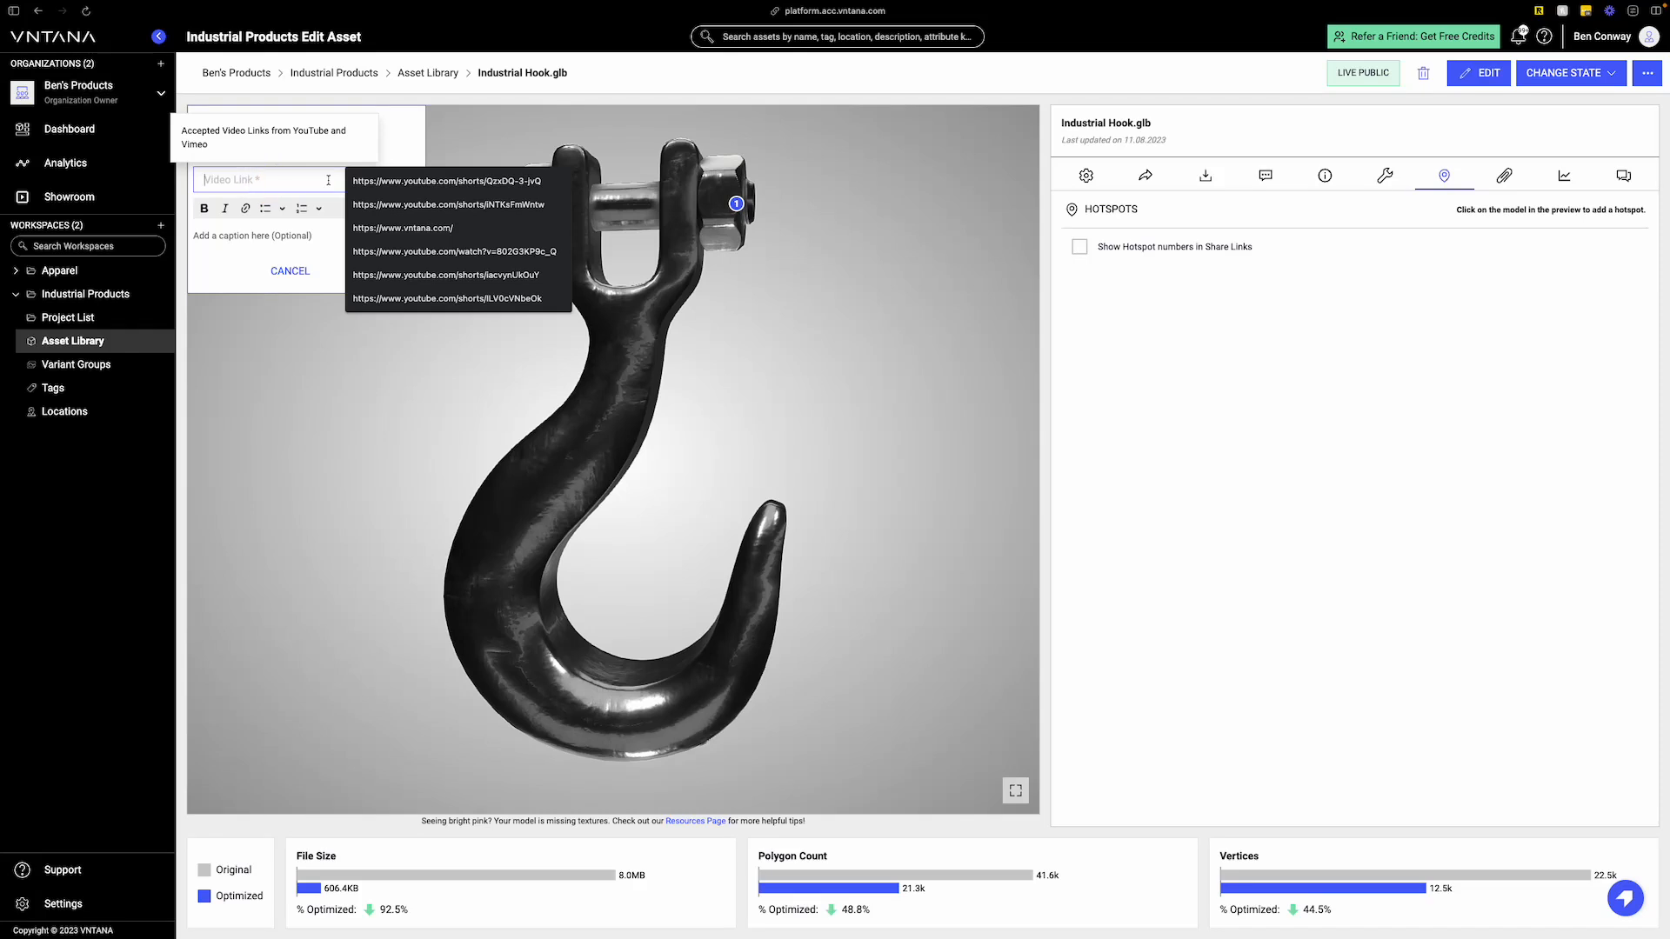
{"action": "left_click", "coordinate": [286, 268]}
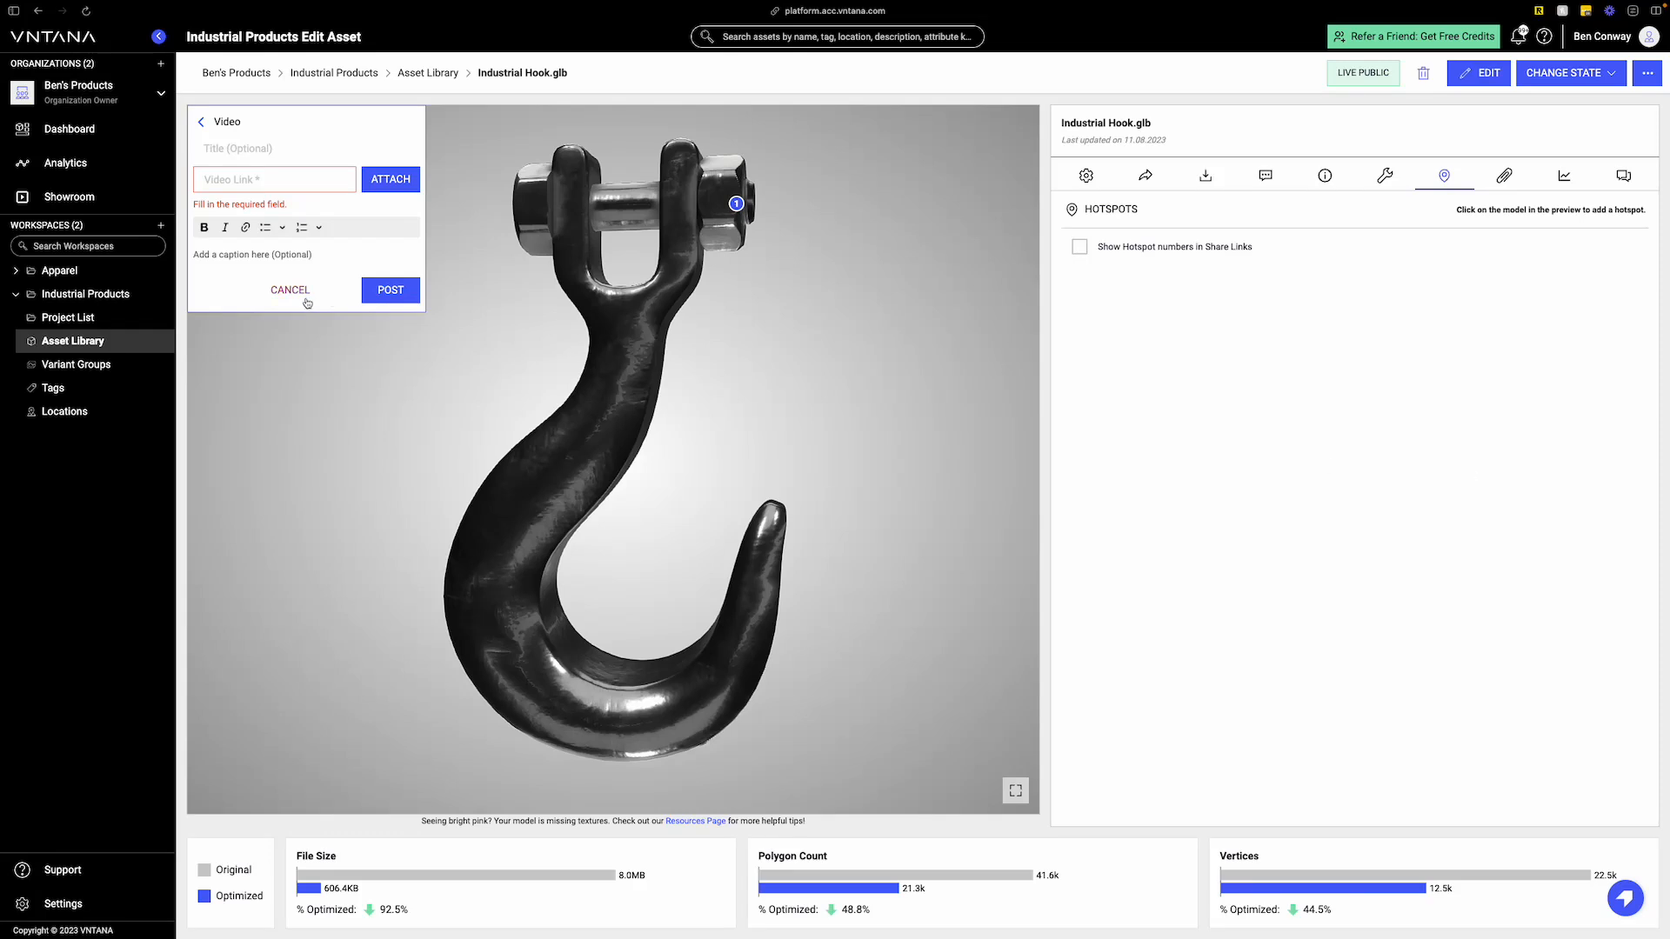
{"action": "left_click", "coordinate": [300, 291]}
- View the asset's attachments and the file picker for adding one without uploading, and view the analytics summary
{"action": "left_click", "coordinate": [1498, 177]}
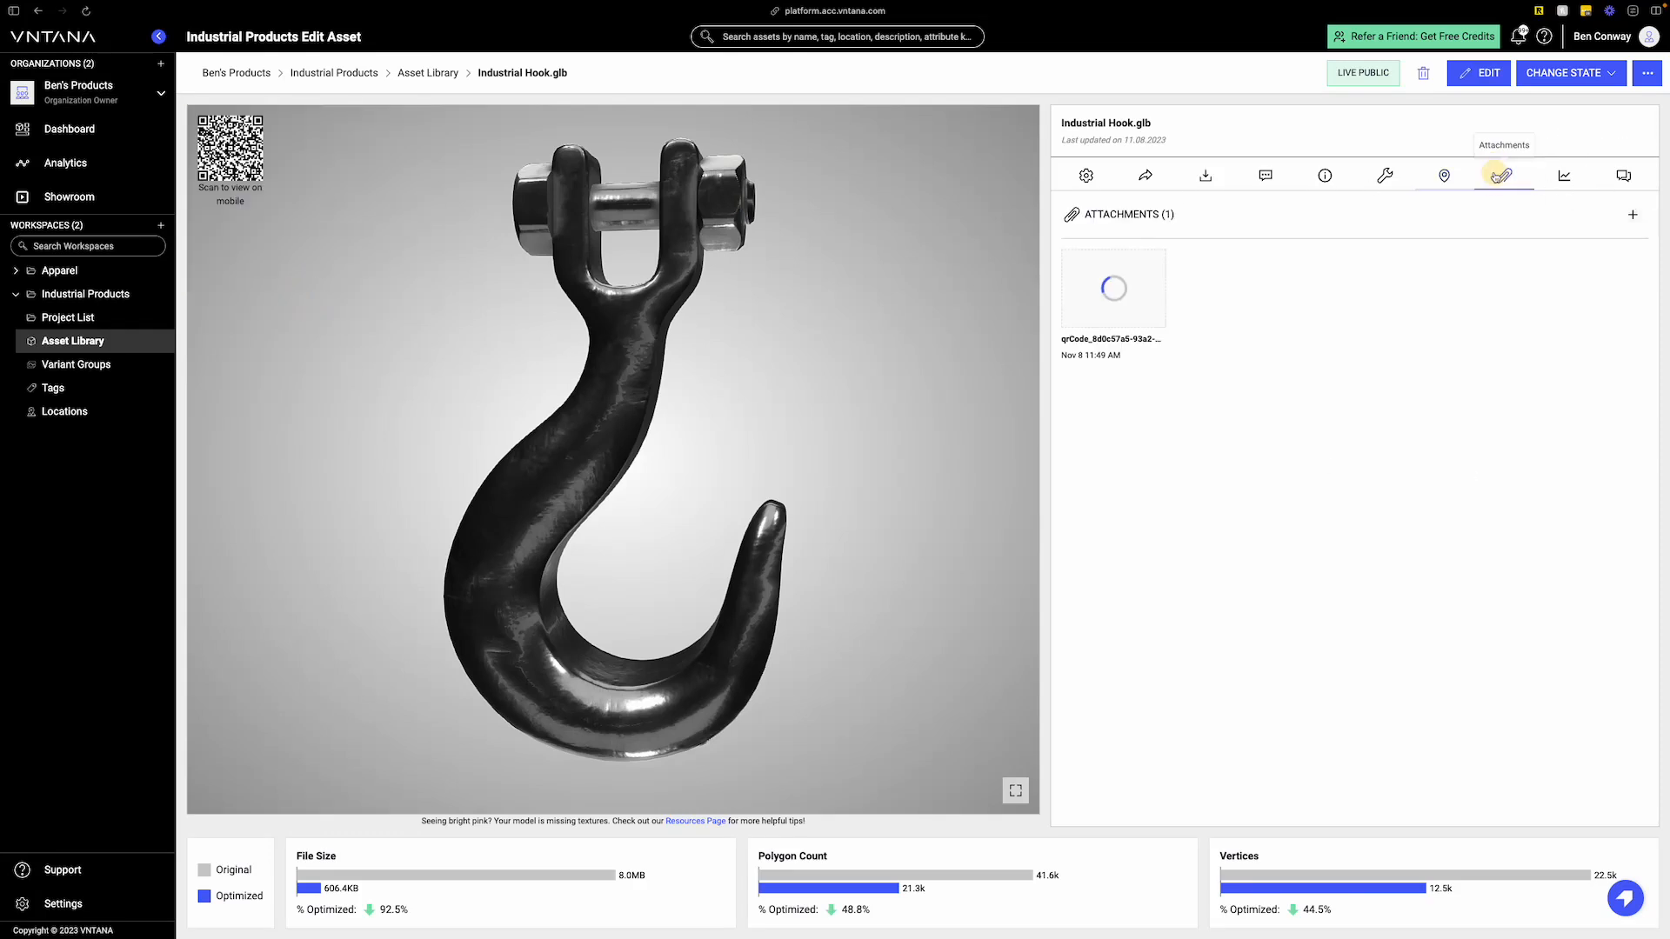
{"action": "left_click_drag", "start_coordinate": [701, 477], "coordinate": [760, 466]}
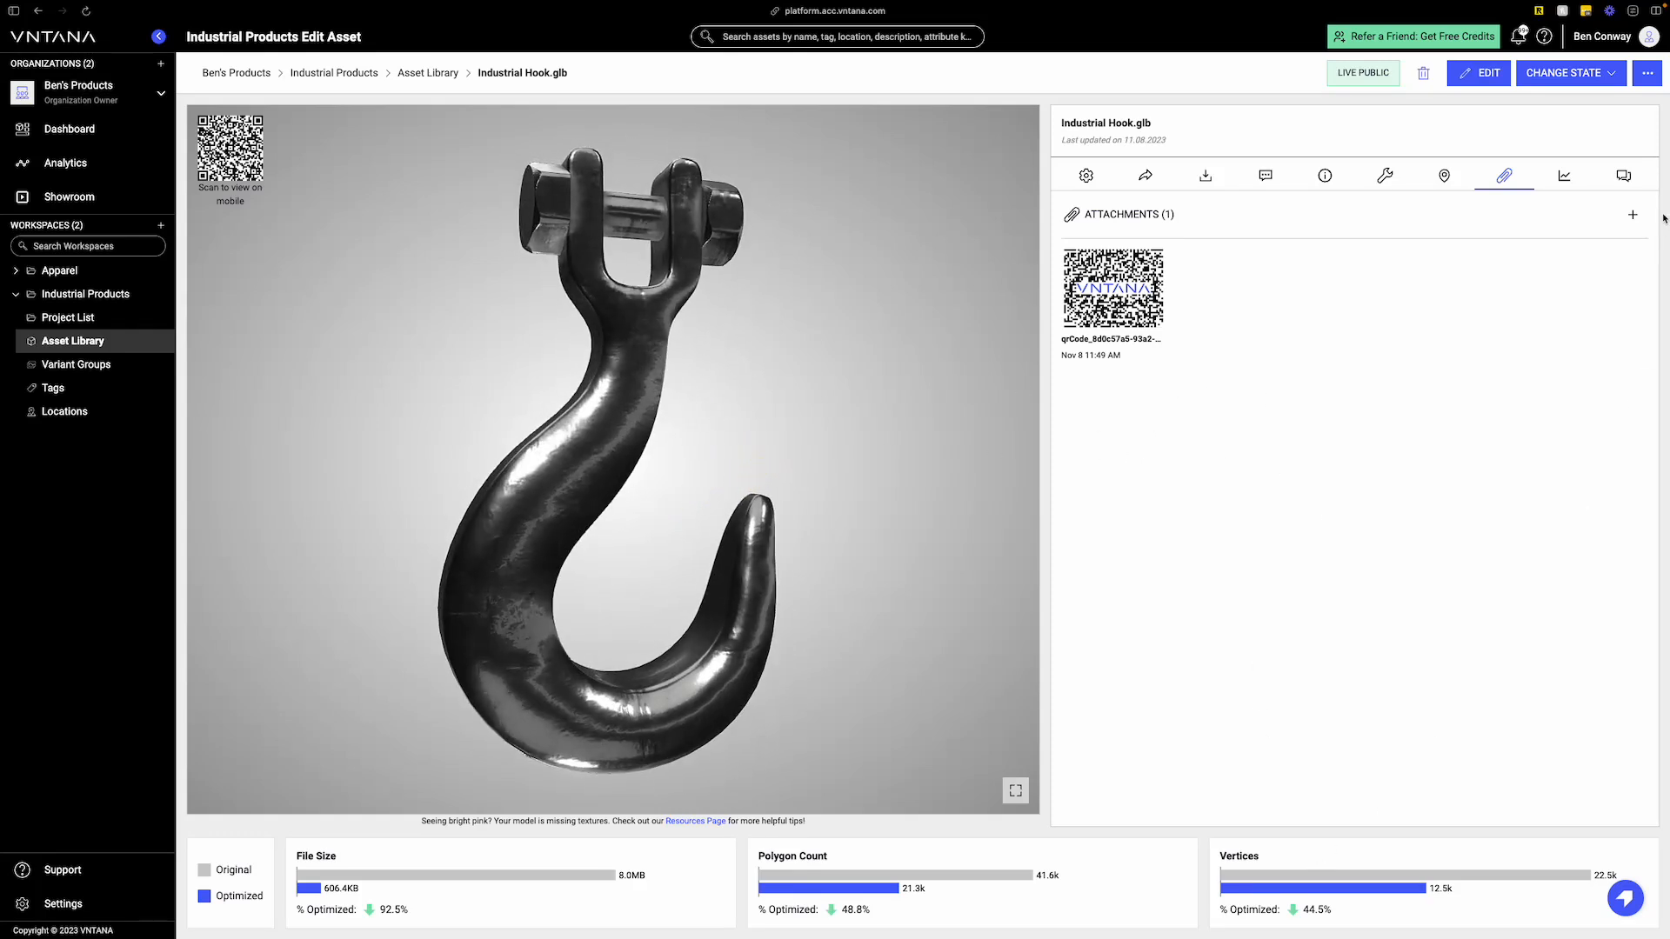
{"action": "left_click", "coordinate": [1632, 214]}
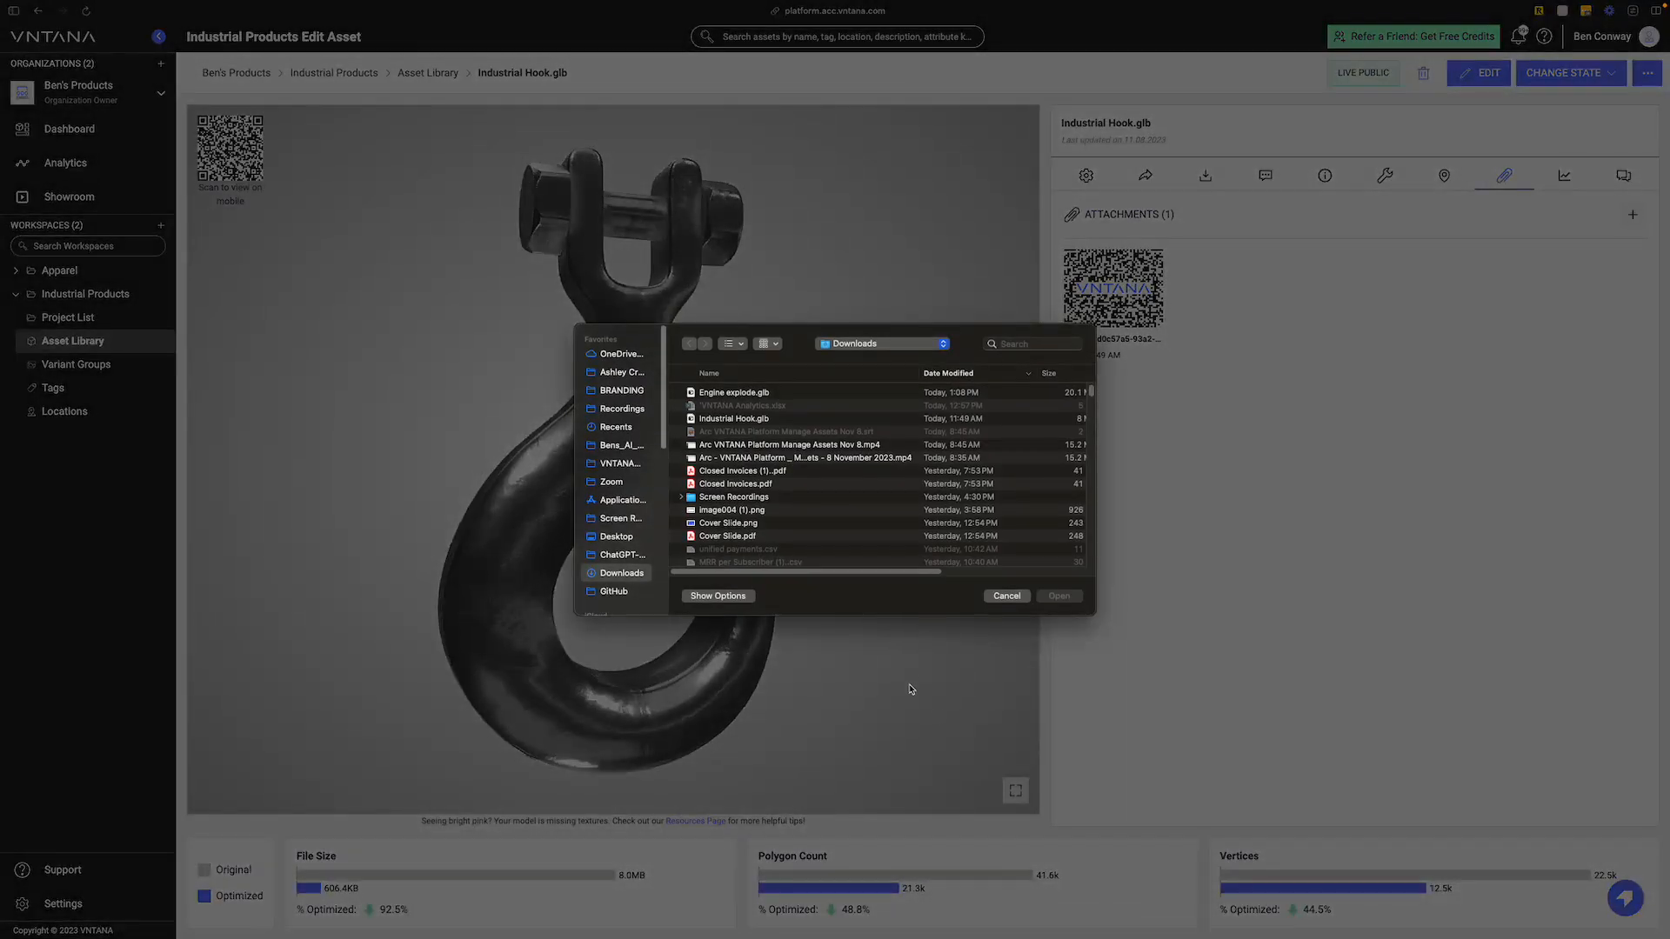
{"action": "left_click", "coordinate": [1005, 597]}
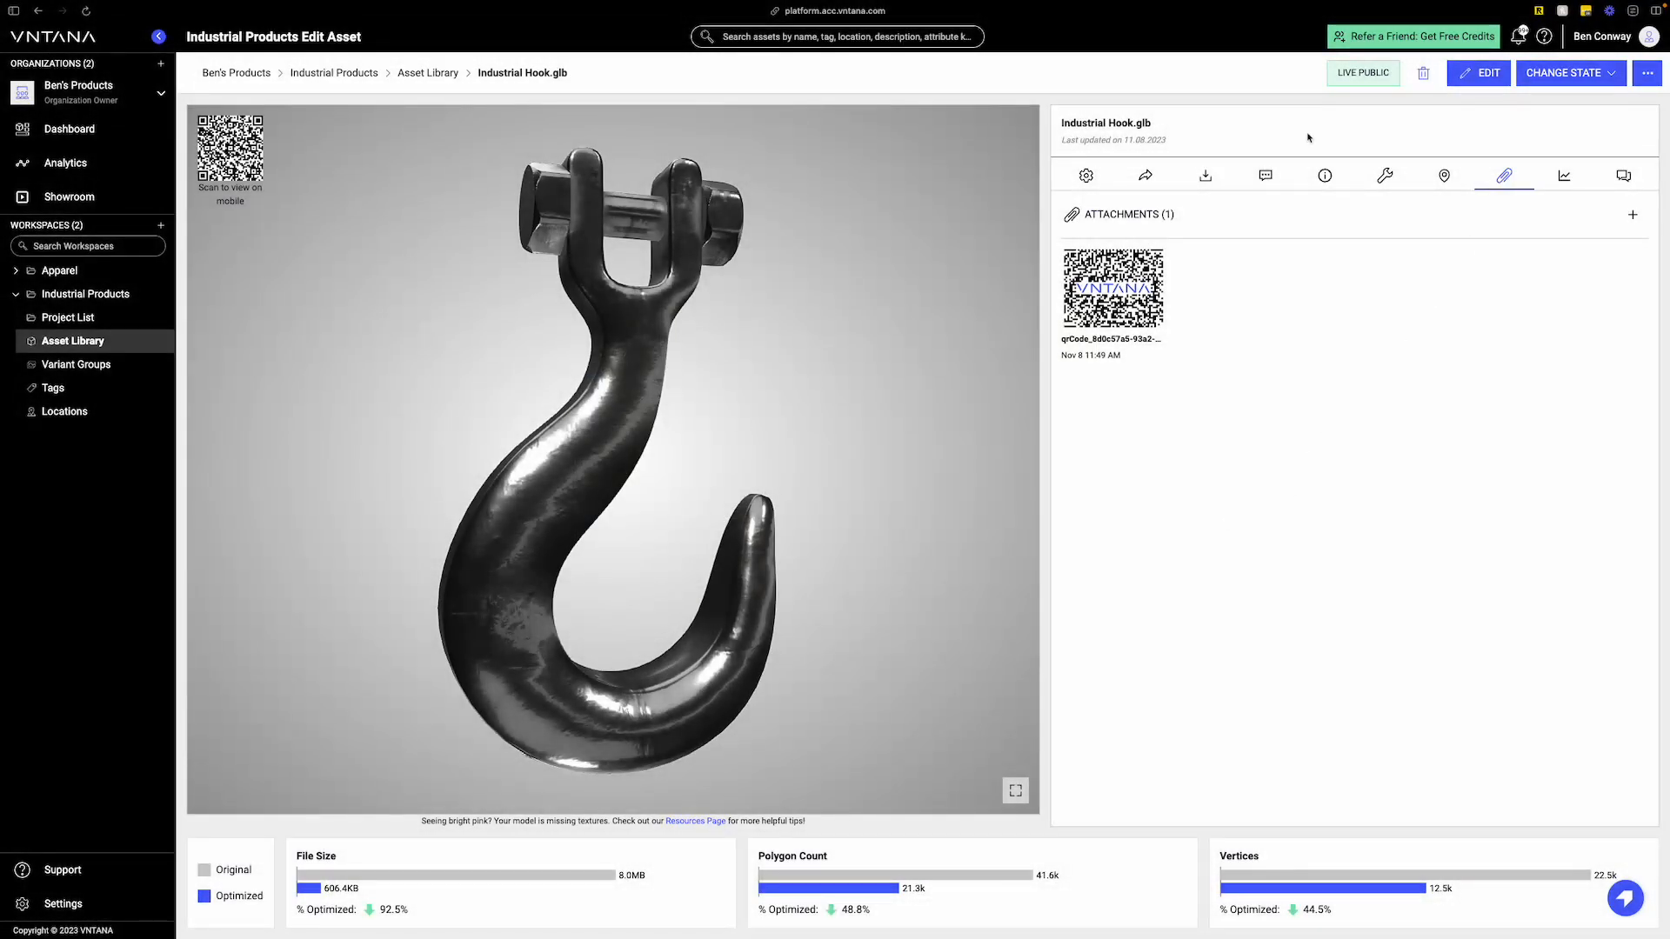
{"action": "left_click", "coordinate": [1563, 175]}
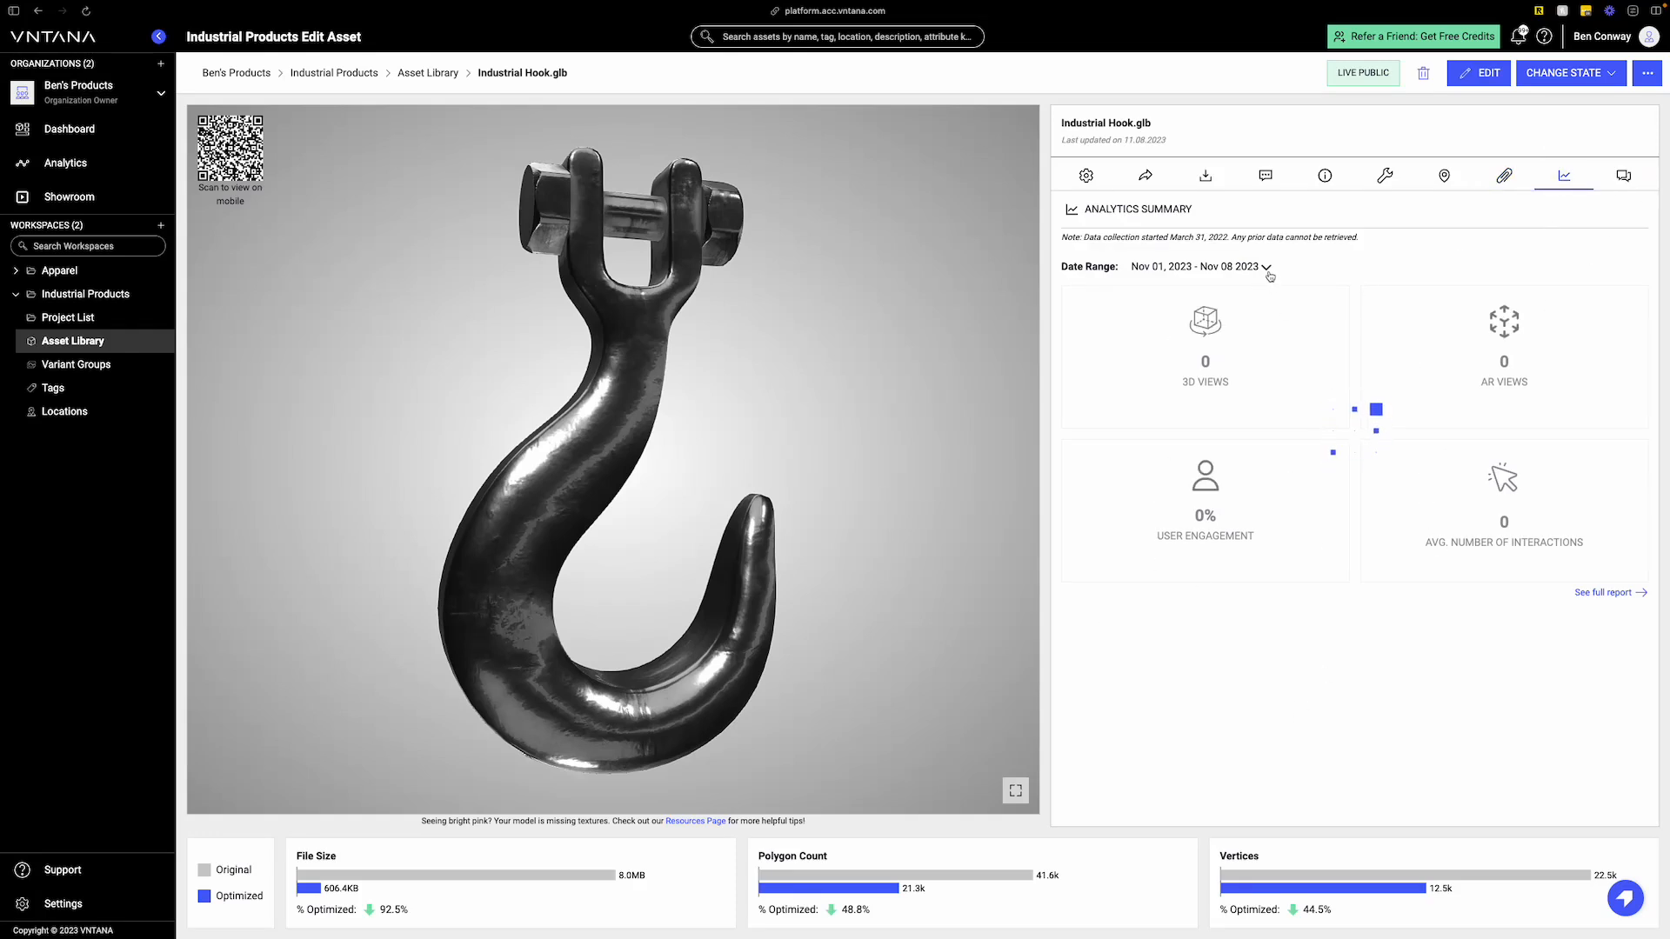
- Post the comment "I love it!" on the asset
{"action": "left_click", "coordinate": [1621, 178]}
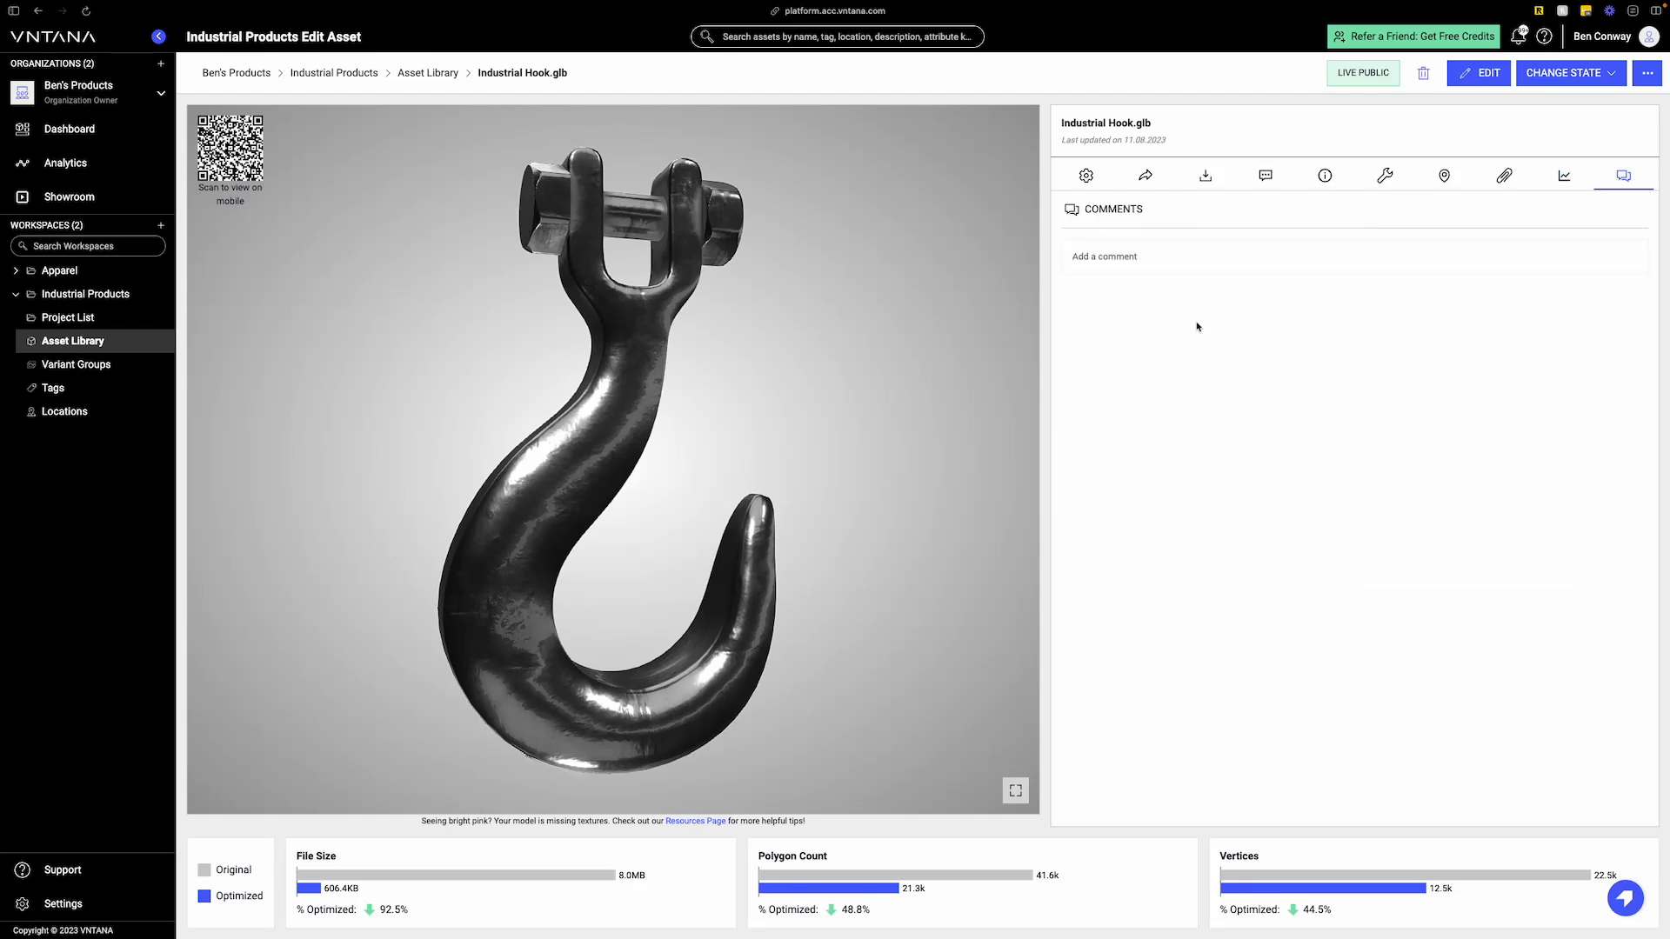
{"action": "left_click", "coordinate": [1121, 265]}
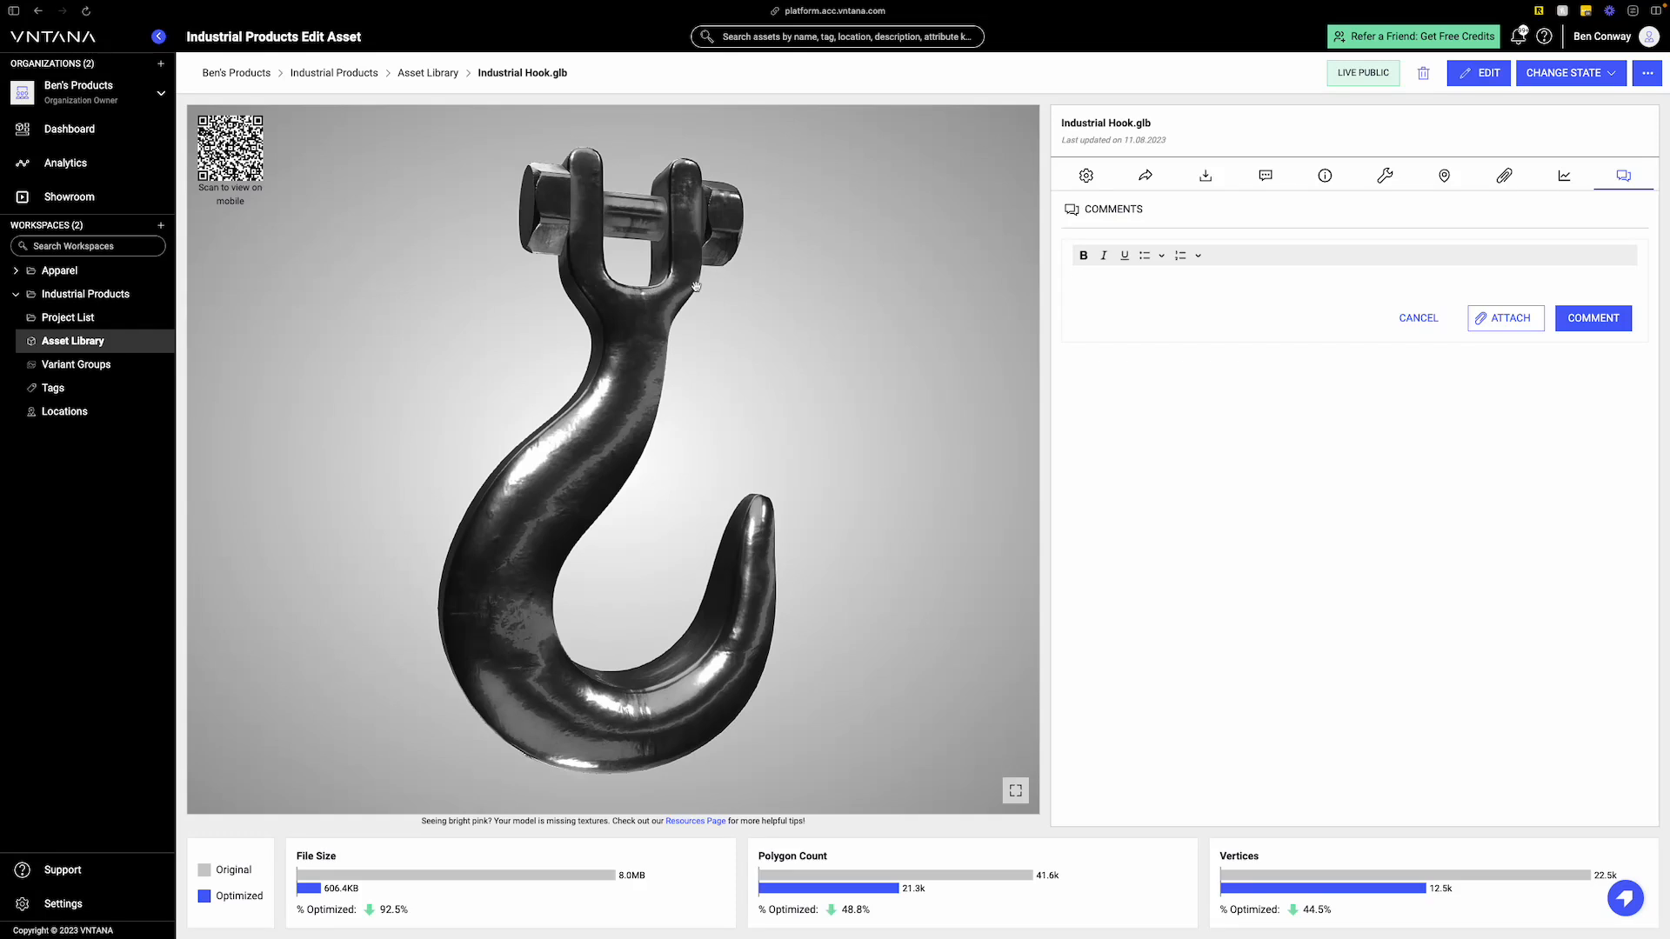
{"action": "left_click_drag", "start_coordinate": [696, 287], "coordinate": [582, 328]}
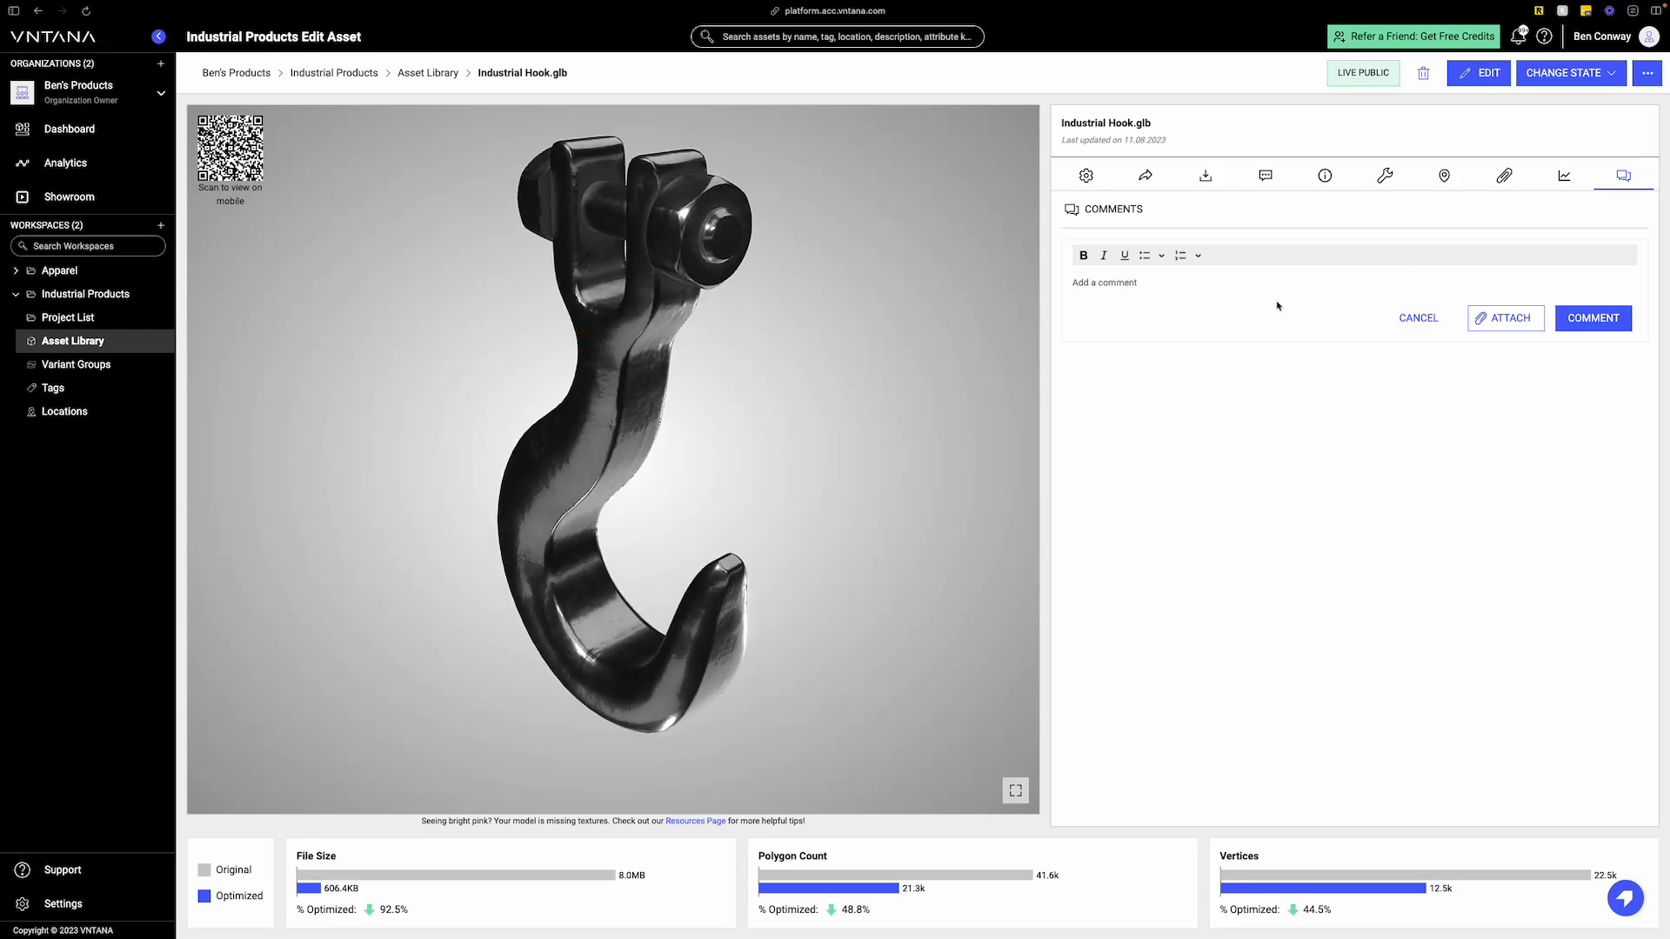
{"action": "left_click", "coordinate": [1126, 287]}
{"action": "left_click", "coordinate": [1586, 315]}
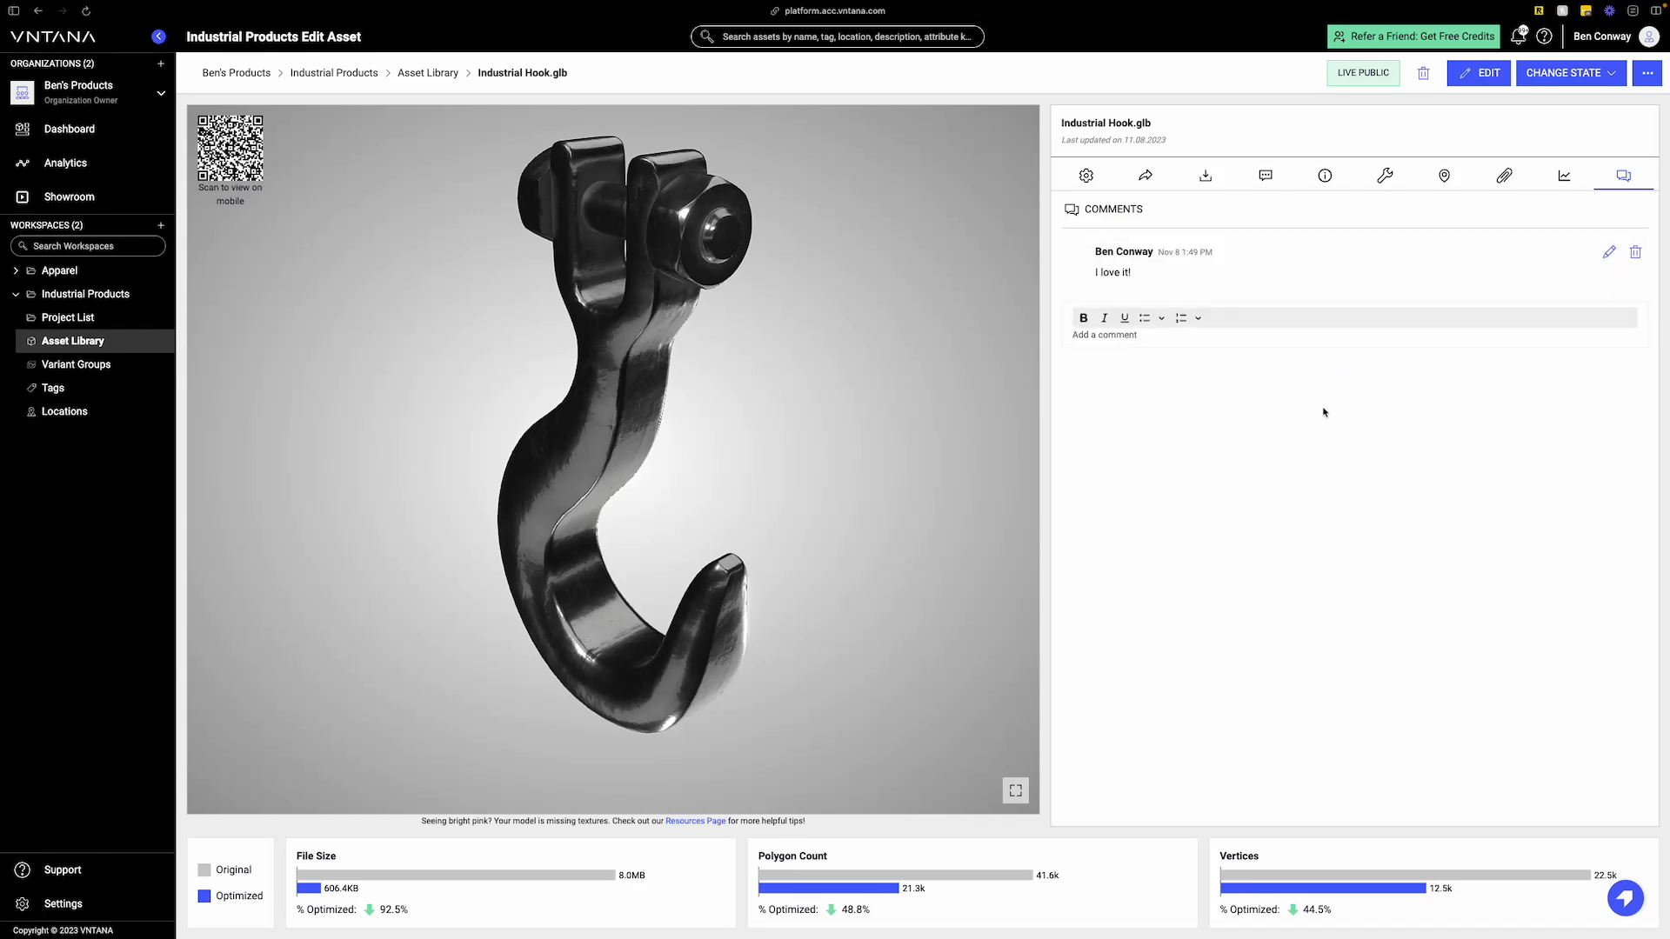
- Return to the asset's annotations and examine the marker on the hook's bolt from several angles
{"action": "left_click", "coordinate": [1265, 175]}
{"action": "left_click_drag", "start_coordinate": [675, 284], "coordinate": [713, 209]}
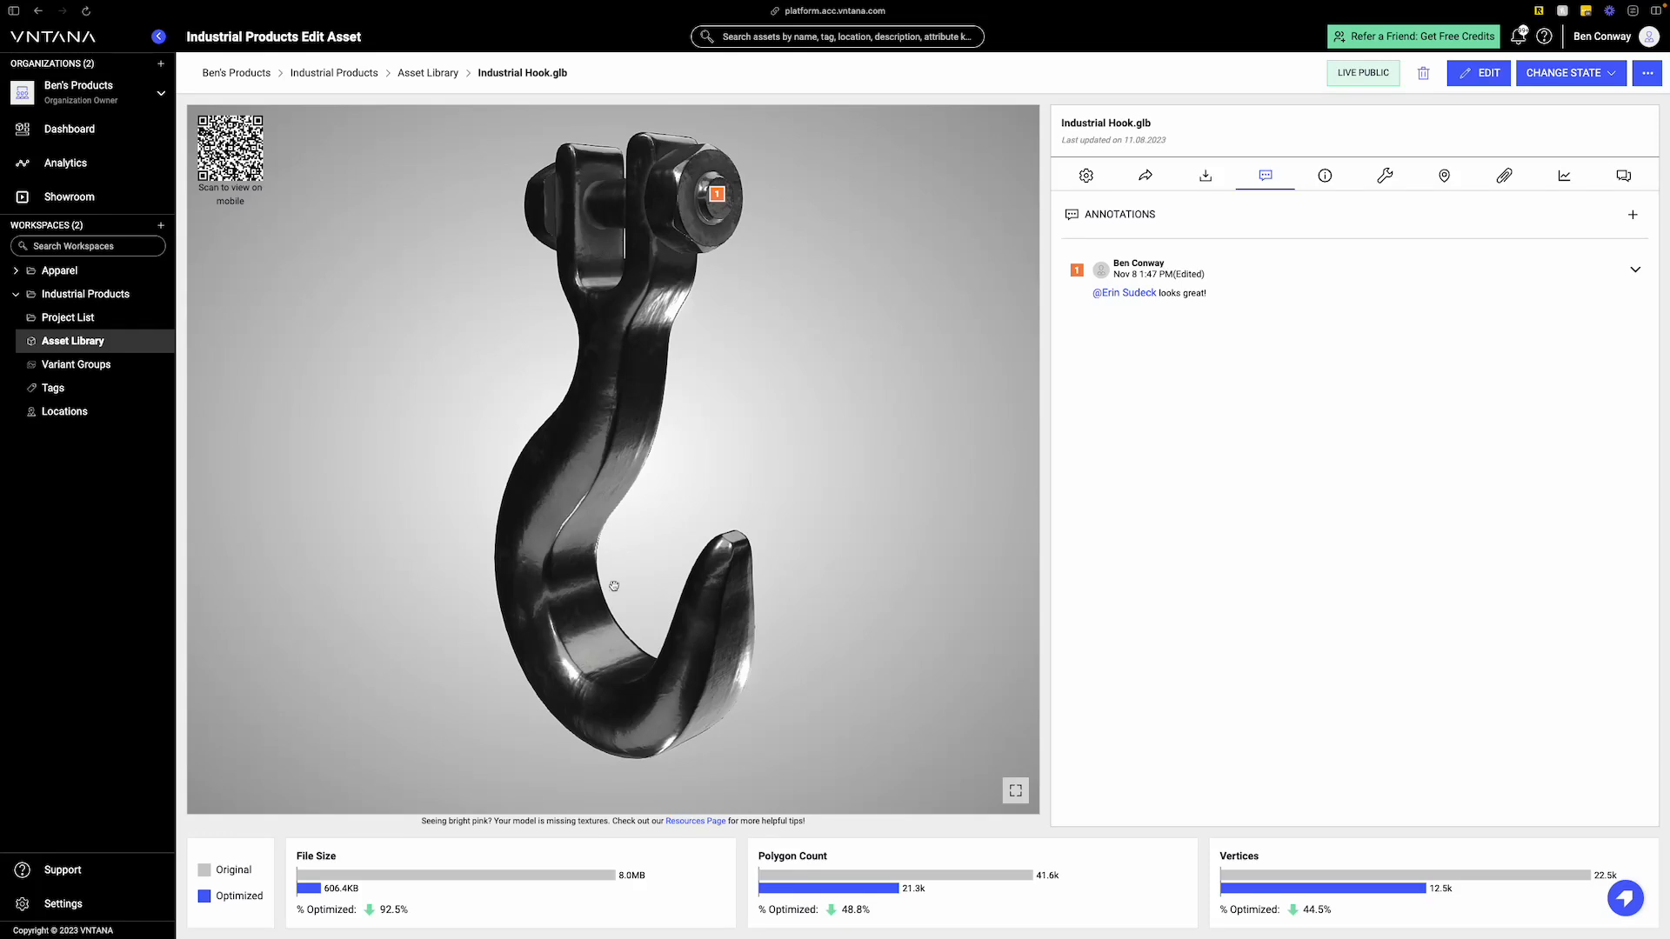
{"action": "left_click_drag", "start_coordinate": [661, 703], "coordinate": [711, 656]}
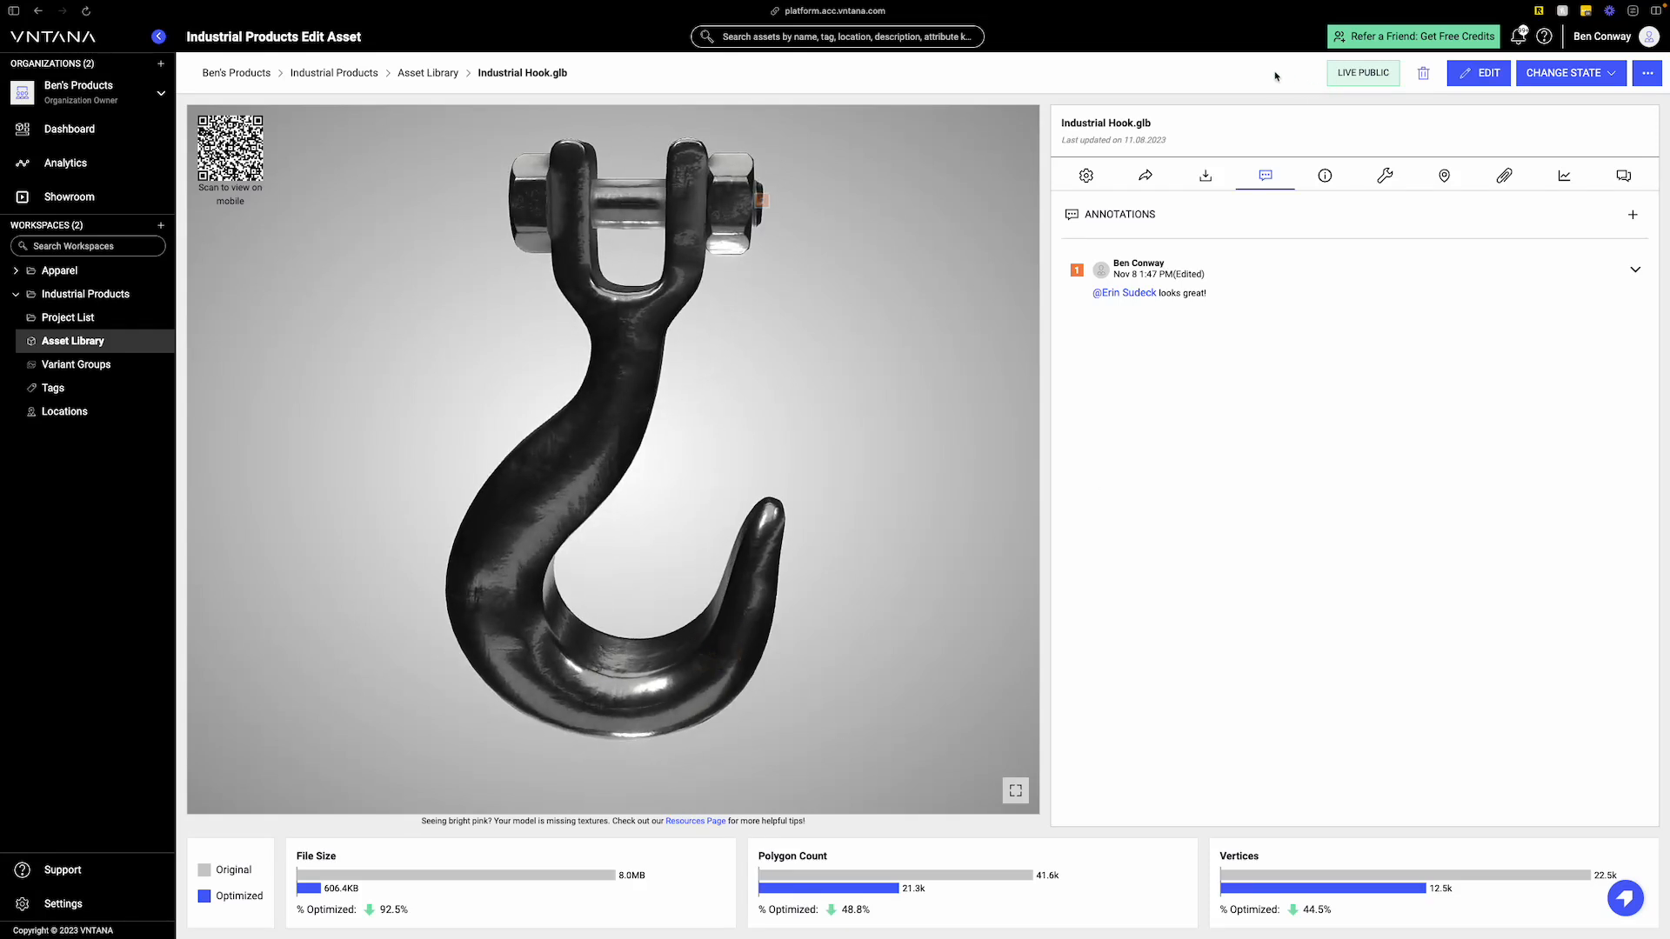
{"action": "mouse_move", "coordinate": [1317, 4]}
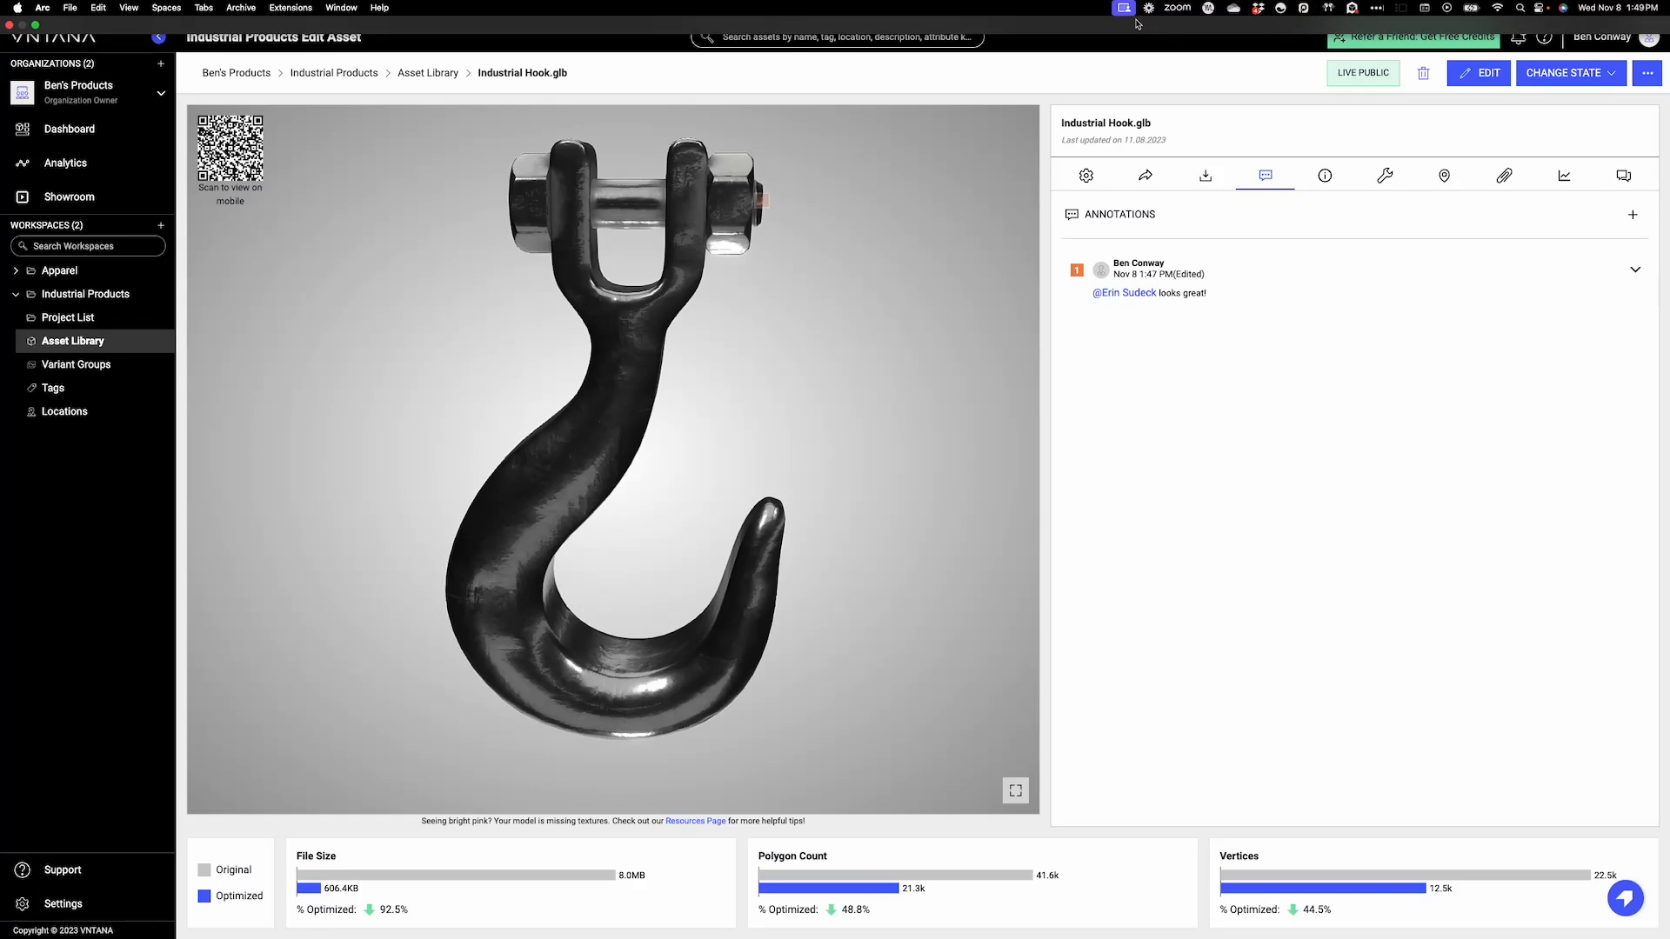